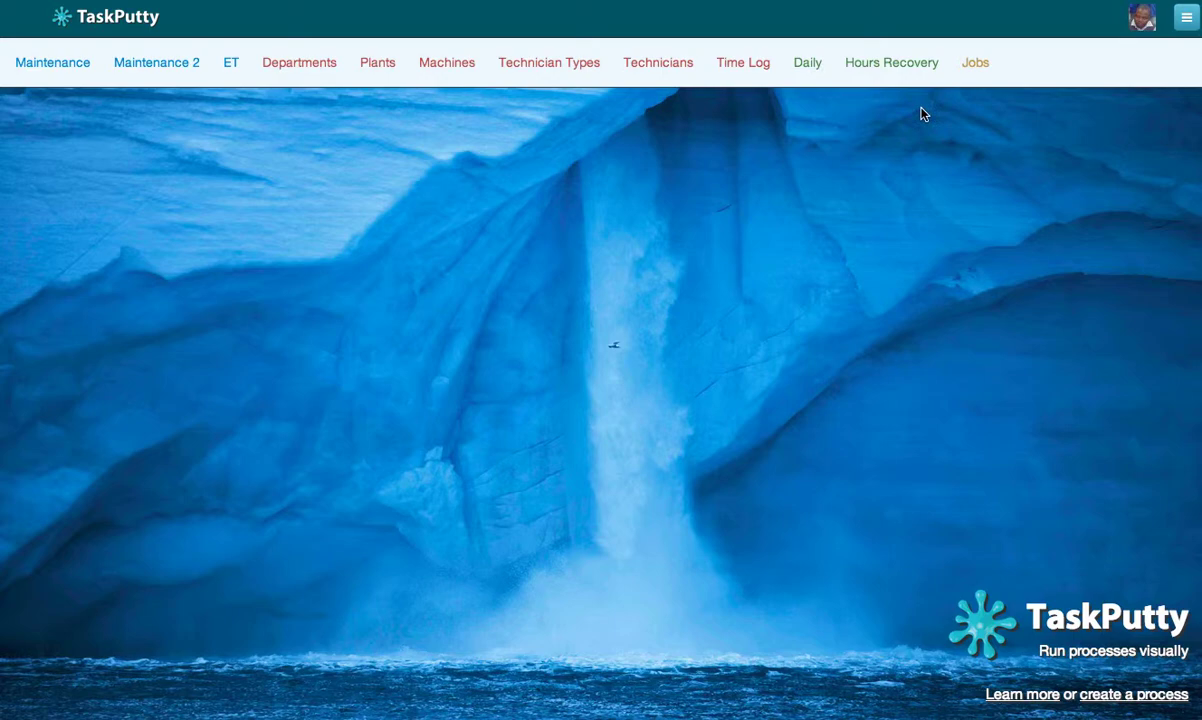
Create a new process and name it Enrollment.
{"action": "left_click", "coordinate": [1185, 20]}
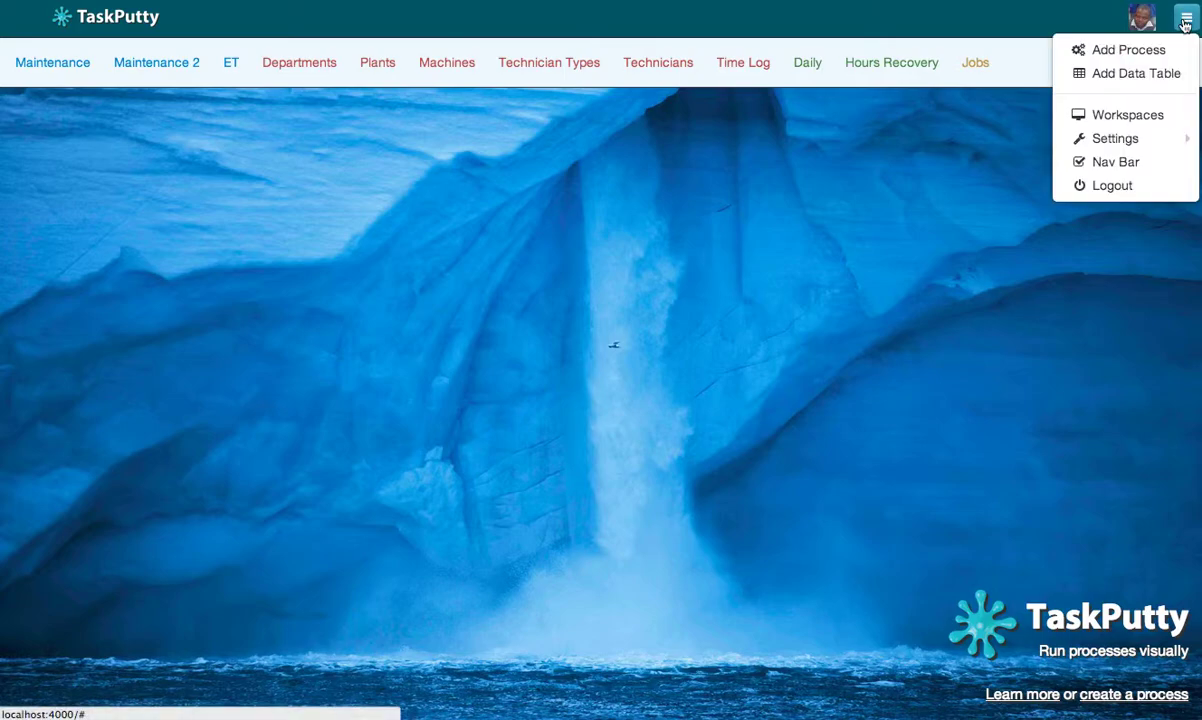
{"action": "left_click", "coordinate": [1144, 52]}
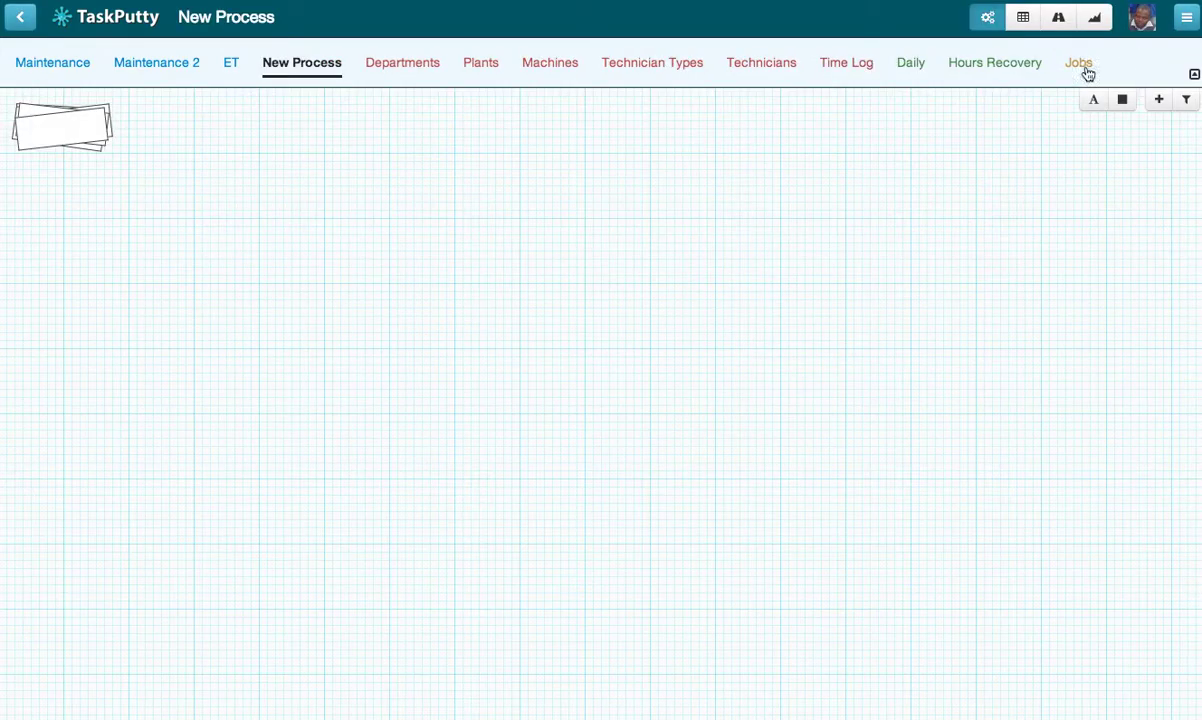
{"action": "left_click", "coordinate": [226, 17]}
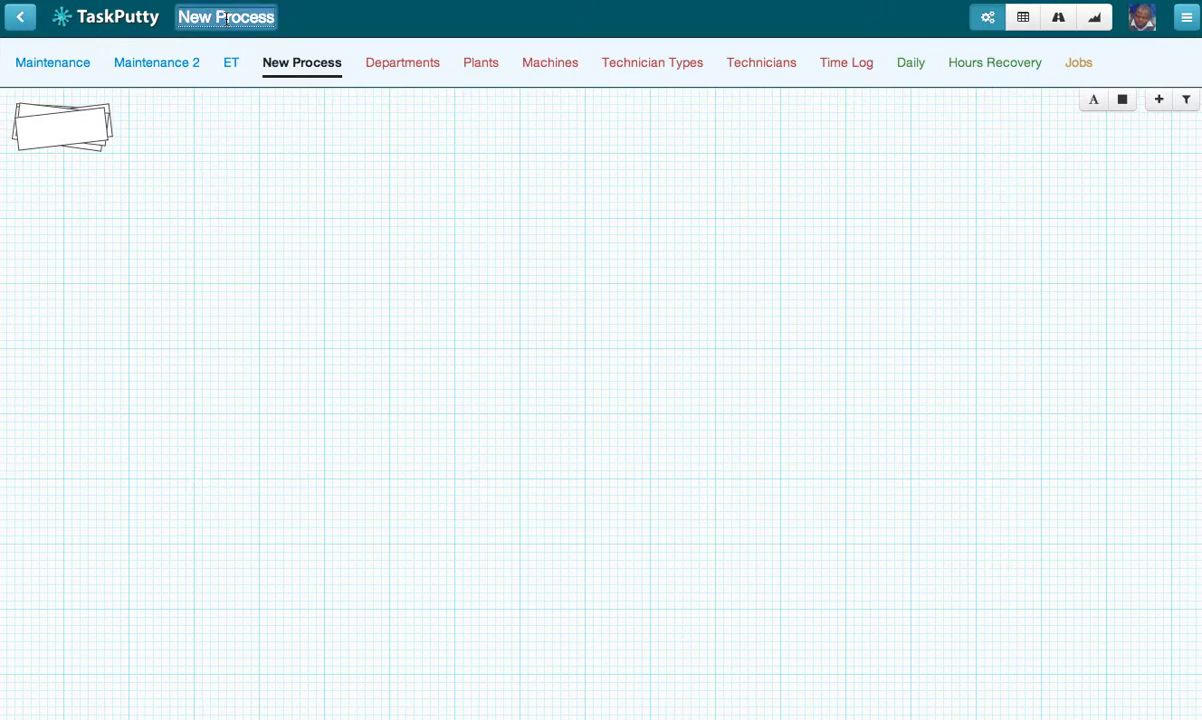
{"action": "type", "text": "Entrol"}
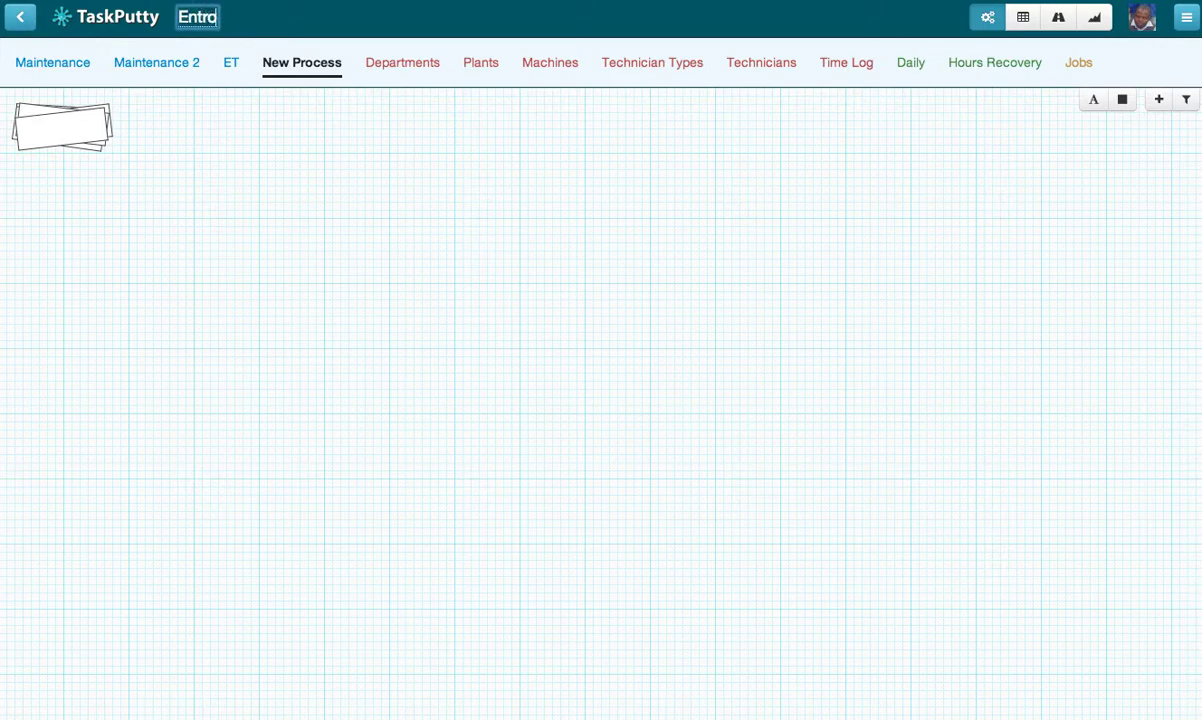
{"action": "key", "text": "BackSpace"}
{"action": "key", "text": "BackSpace"}
{"action": "key", "text": "BackSpace"}
{"action": "key", "text": "BackSpace"}
{"action": "type", "text": "rollment"}
{"action": "key", "text": "Return"}
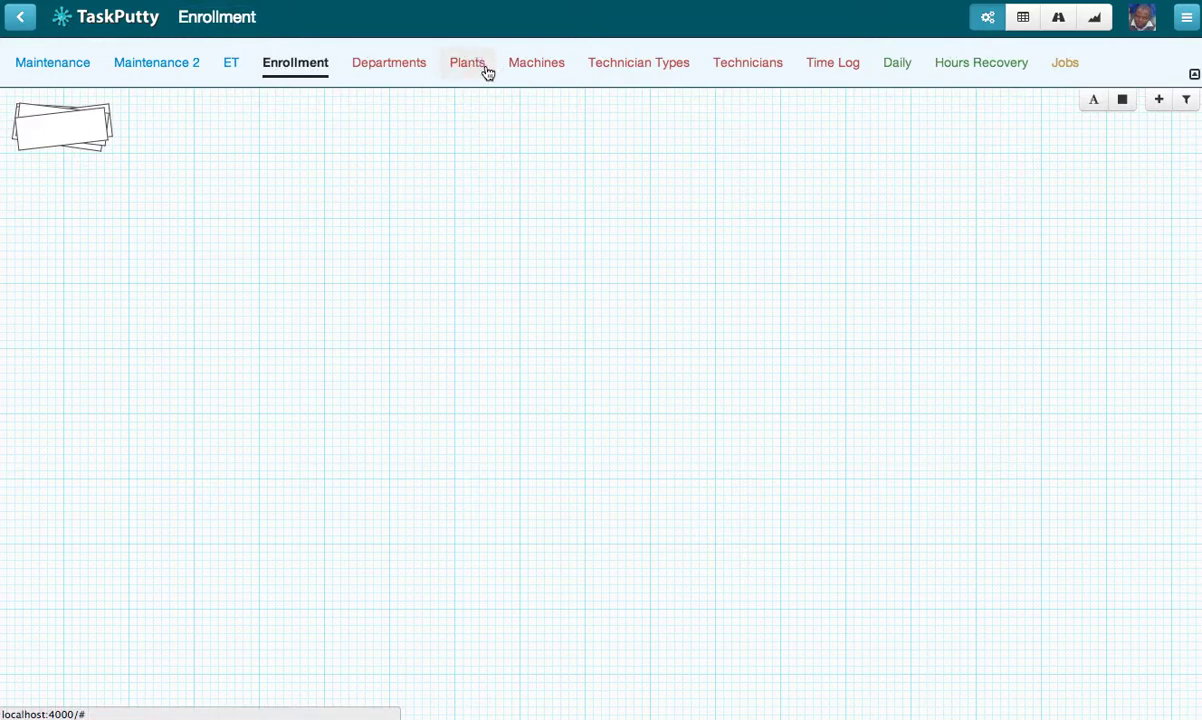
Add two bins to the process canvas, named Applied and Deposit, from left to right.
{"action": "left_click_drag", "start_coordinate": [1160, 108], "coordinate": [153, 277]}
{"action": "type", "text": "Applied"}
{"action": "key", "text": "Return"}
{"action": "left_click_drag", "start_coordinate": [1162, 108], "coordinate": [406, 214]}
{"action": "type", "text": "Deposit"}
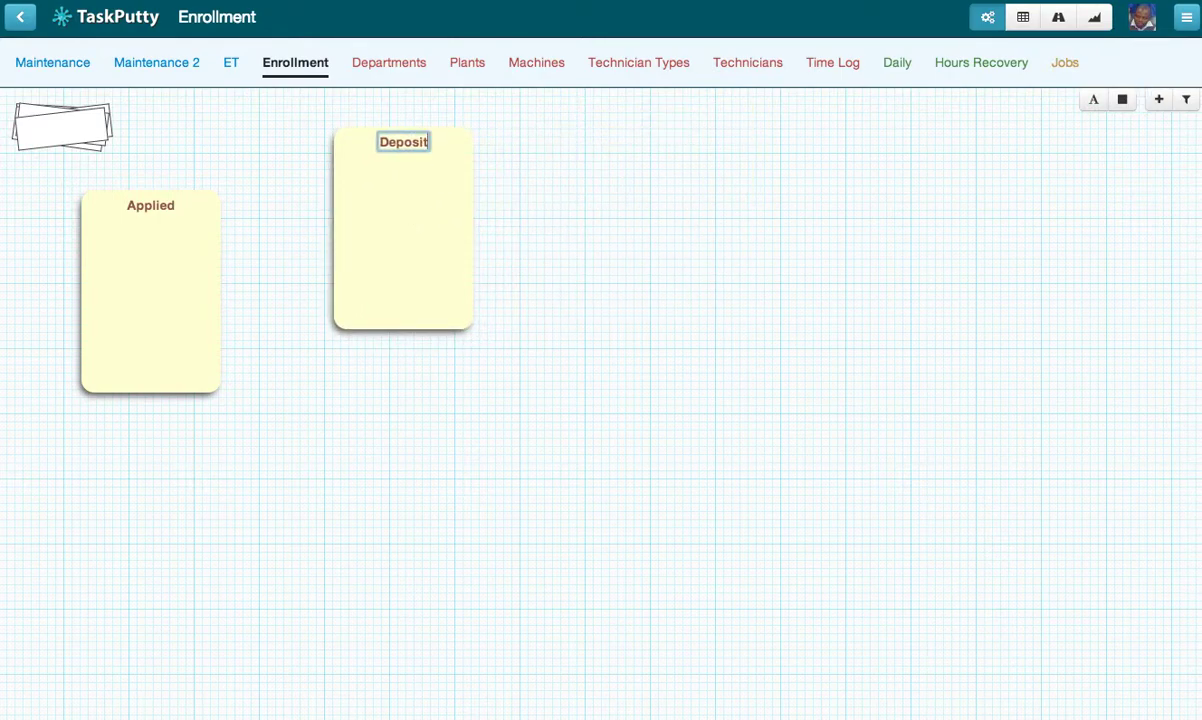
{"action": "key", "text": "Return"}
Add a Docs bin beside the Deposit bin and an Accept bin at the far end of the row.
{"action": "left_click_drag", "start_coordinate": [1159, 100], "coordinate": [679, 213]}
{"action": "type", "text": "Docs"}
{"action": "key", "text": "Return"}
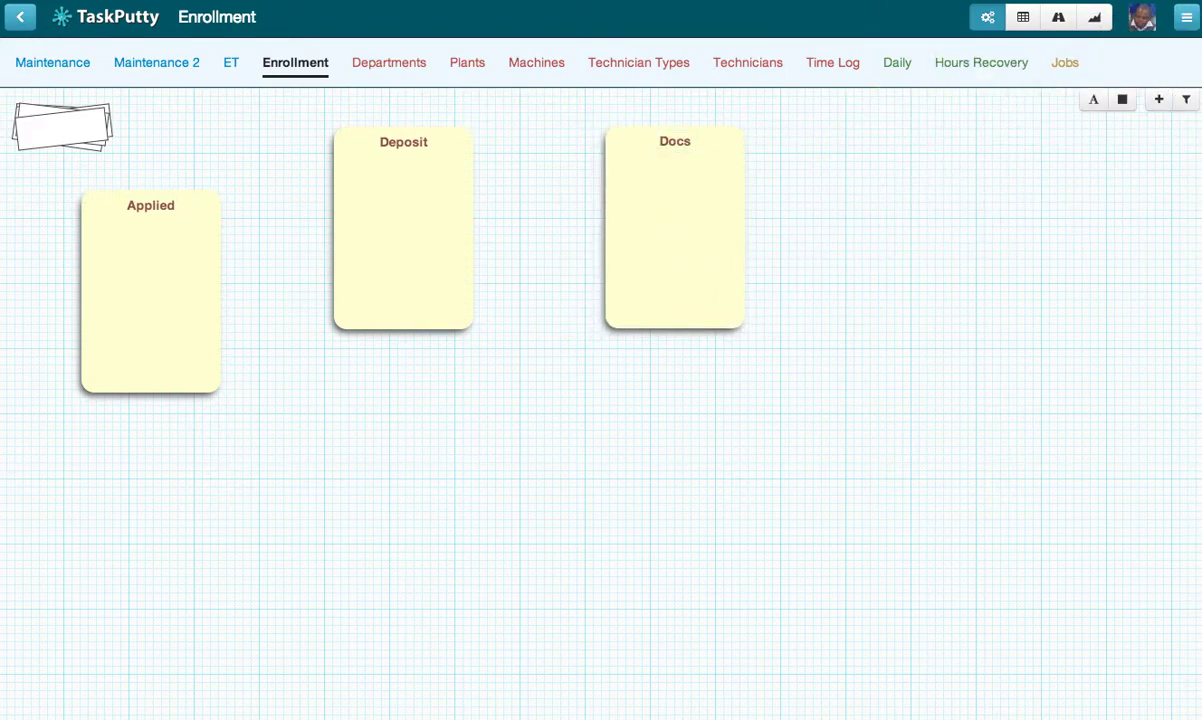
{"action": "left_click_drag", "start_coordinate": [1159, 99], "coordinate": [1036, 243]}
{"action": "type", "text": "Accept"}
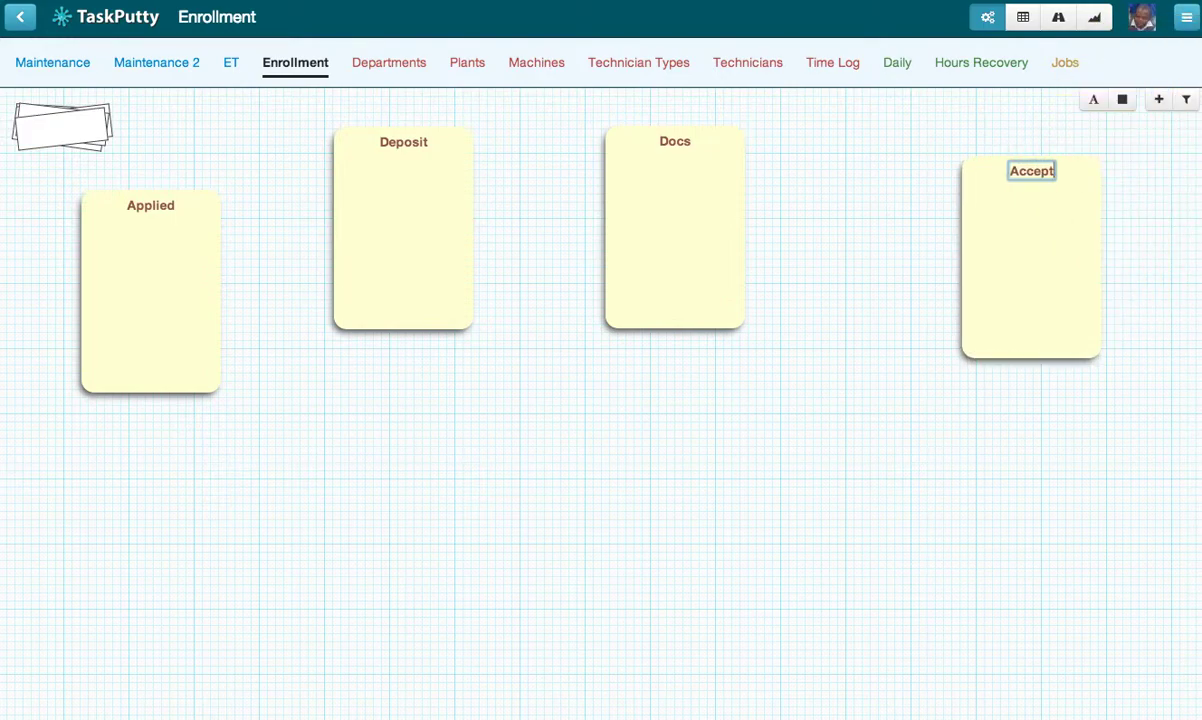
{"action": "key", "text": "Return"}
Add two bins in a lower row, named Reject and Waiting List.
{"action": "left_click_drag", "start_coordinate": [1155, 97], "coordinate": [475, 519]}
{"action": "type", "text": "Reject"}
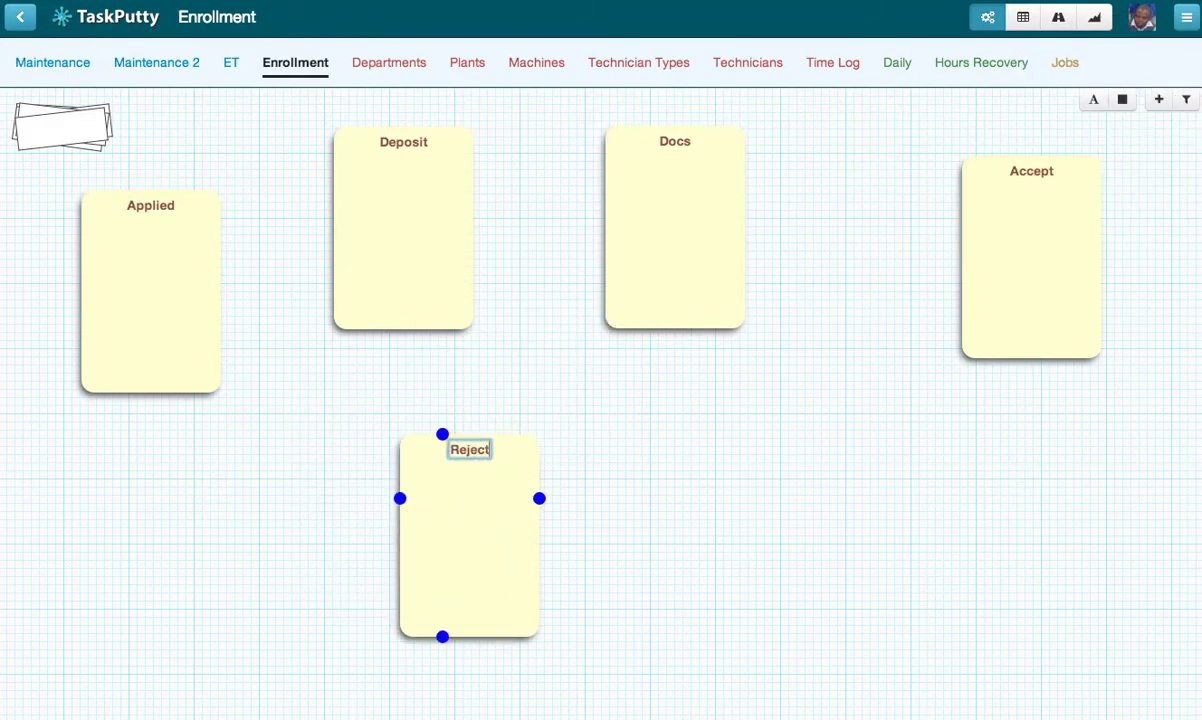
{"action": "key", "text": "Return"}
{"action": "left_click_drag", "start_coordinate": [1155, 100], "coordinate": [770, 512]}
{"action": "type", "text": "Waiting List"}
{"action": "key", "text": "Return"}
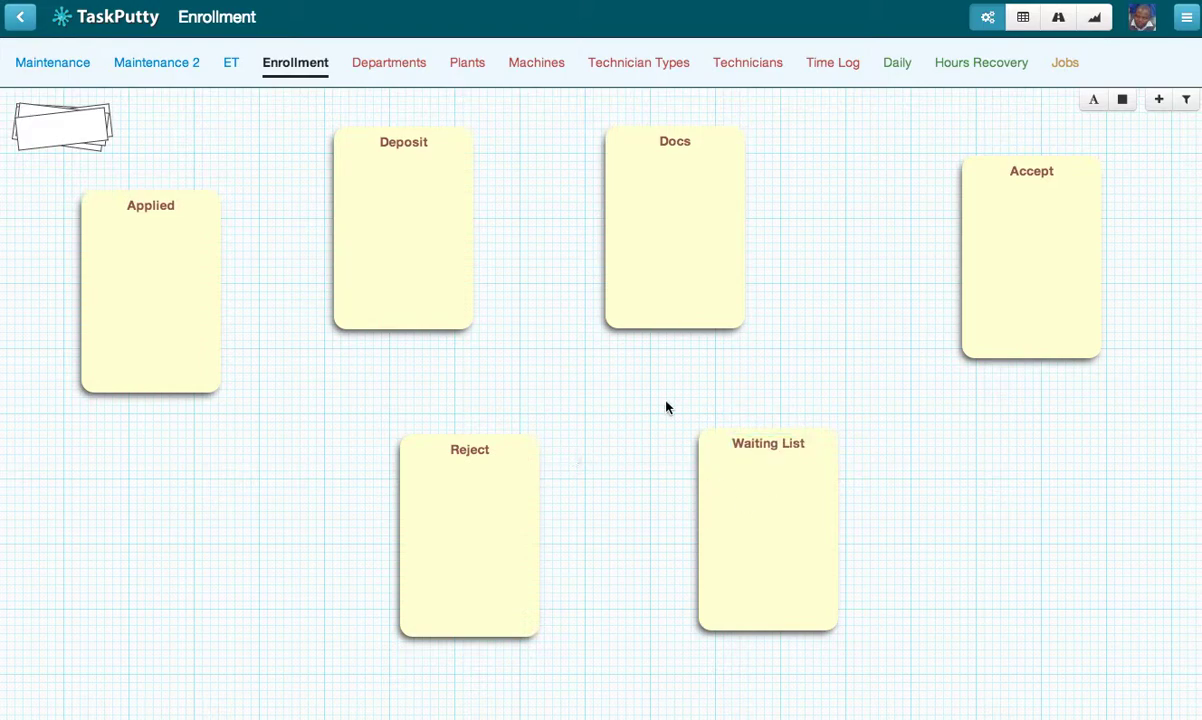
Swap the Docs and Deposit bins so that Docs follows Applied and Deposit precedes Accept.
{"action": "left_click", "coordinate": [424, 182]}
{"action": "left_click_drag", "start_coordinate": [394, 180], "coordinate": [832, 231]}
{"action": "left_click", "coordinate": [698, 190]}
{"action": "left_click_drag", "start_coordinate": [698, 190], "coordinate": [488, 193]}
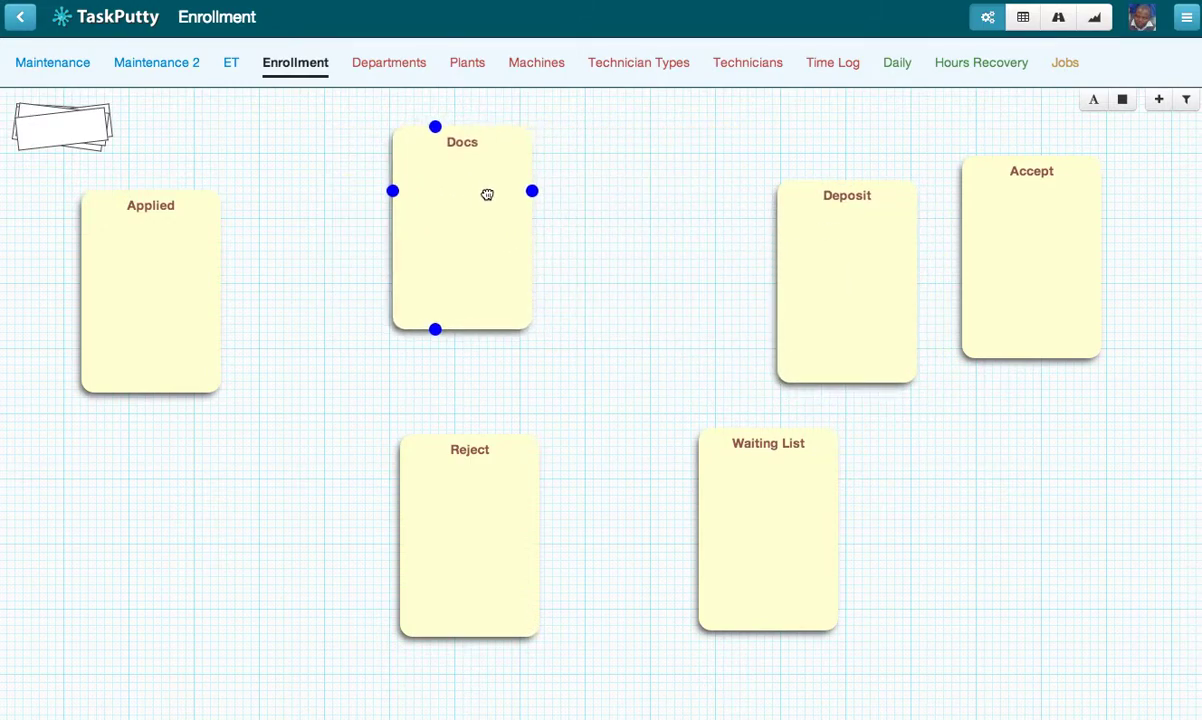
{"action": "left_click_drag", "start_coordinate": [797, 218], "coordinate": [732, 185]}
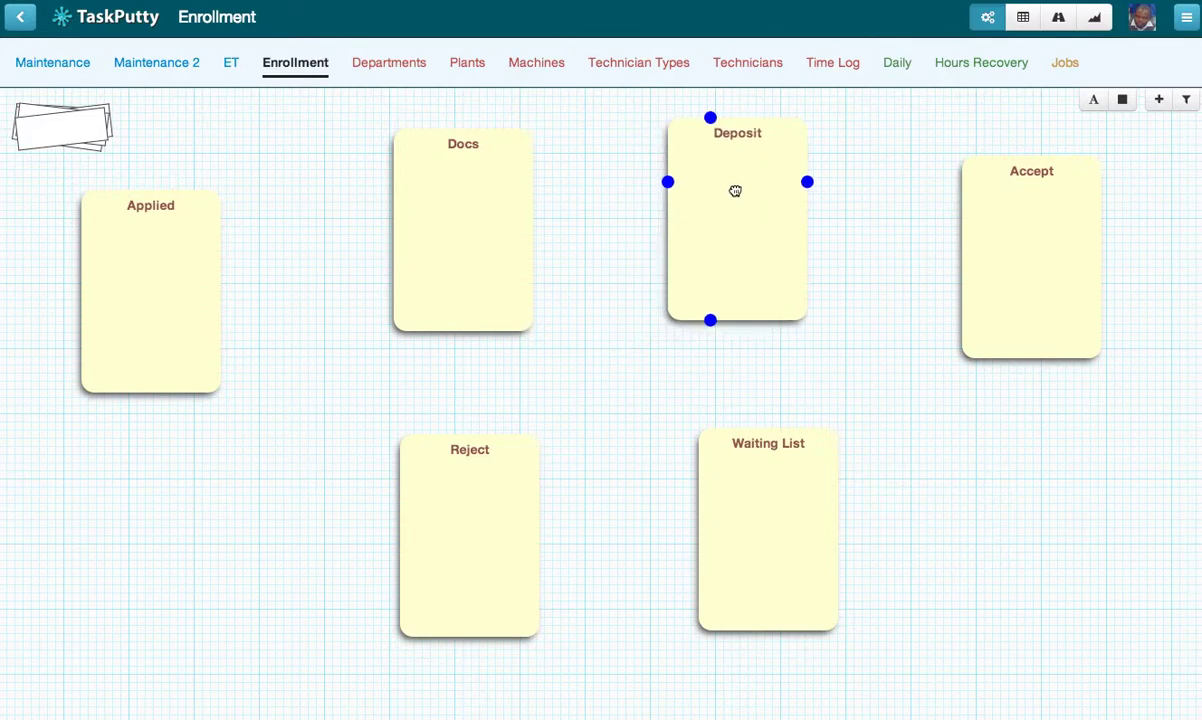
Connect the Applied bin to Docs and Docs to Deposit, shifting the Applied bin slightly upward.
{"action": "mouse_move", "coordinate": [174, 235]}
{"action": "left_click_drag", "start_coordinate": [221, 257], "coordinate": [393, 271]}
{"action": "left_click_drag", "start_coordinate": [164, 284], "coordinate": [162, 263]}
{"action": "mouse_move", "coordinate": [488, 221]}
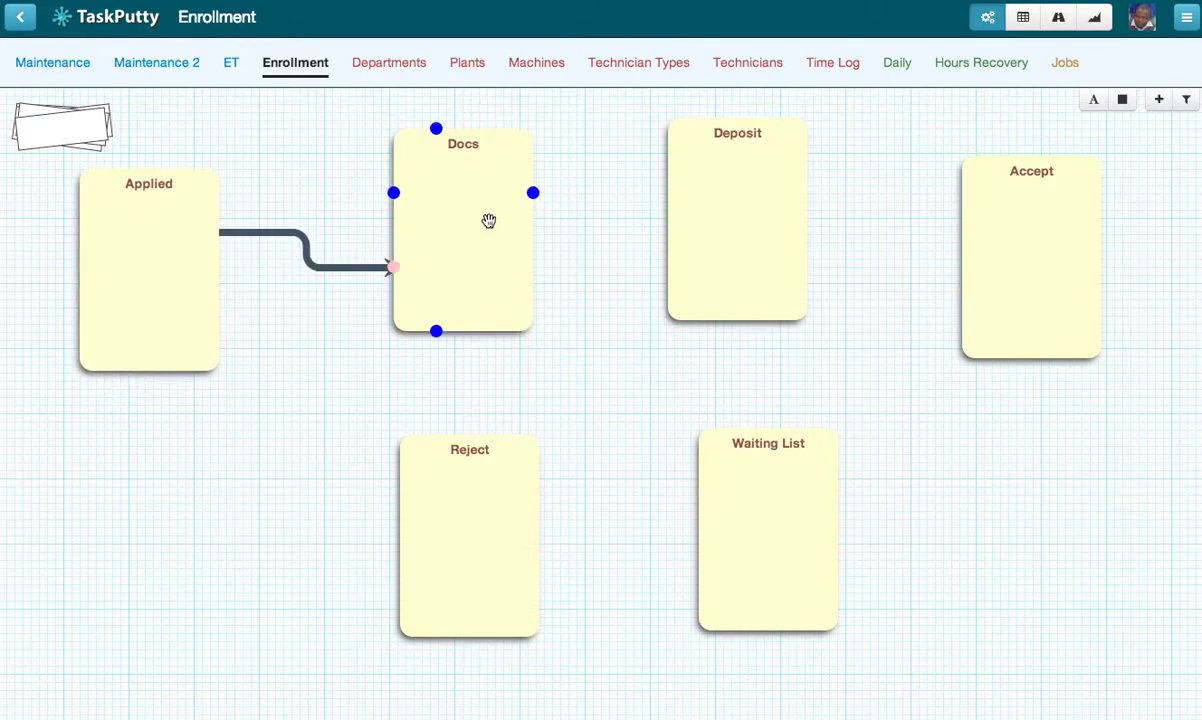
{"action": "left_click_drag", "start_coordinate": [533, 193], "coordinate": [668, 260]}
Connect the Deposit bin to both Accept and Waiting List, and the Docs bin to Reject.
{"action": "left_click_drag", "start_coordinate": [808, 182], "coordinate": [959, 296]}
{"action": "left_click_drag", "start_coordinate": [710, 320], "coordinate": [797, 426]}
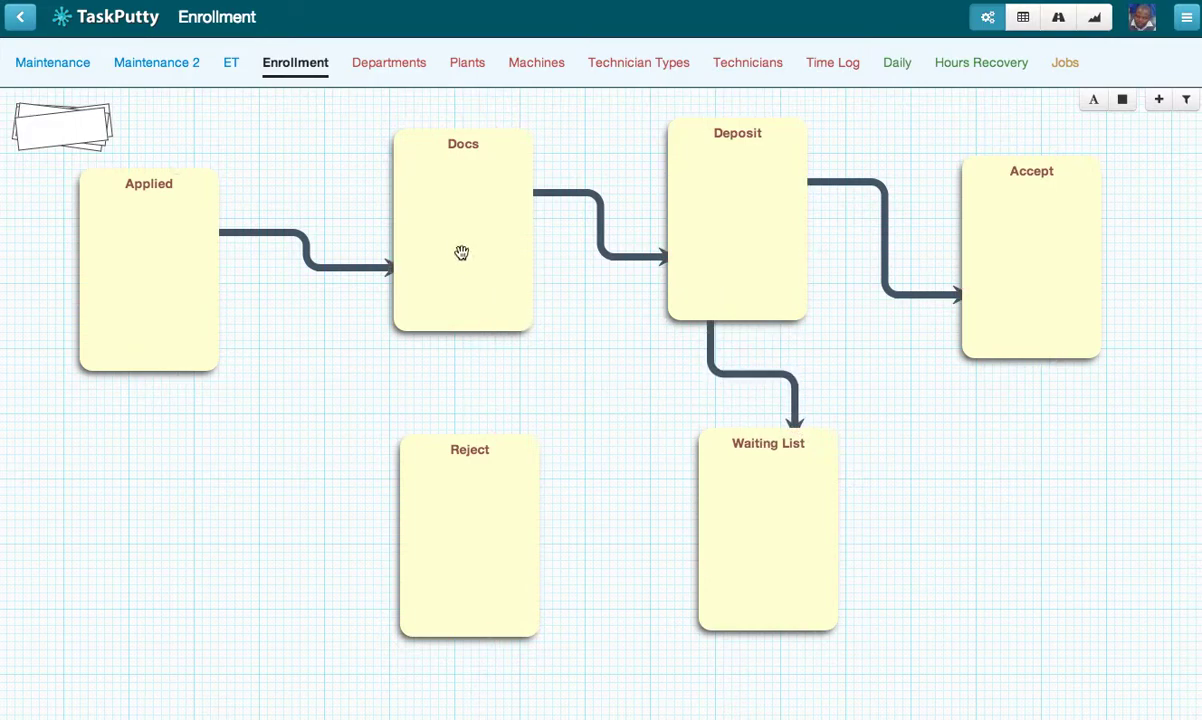
{"action": "left_click_drag", "start_coordinate": [435, 335], "coordinate": [500, 437]}
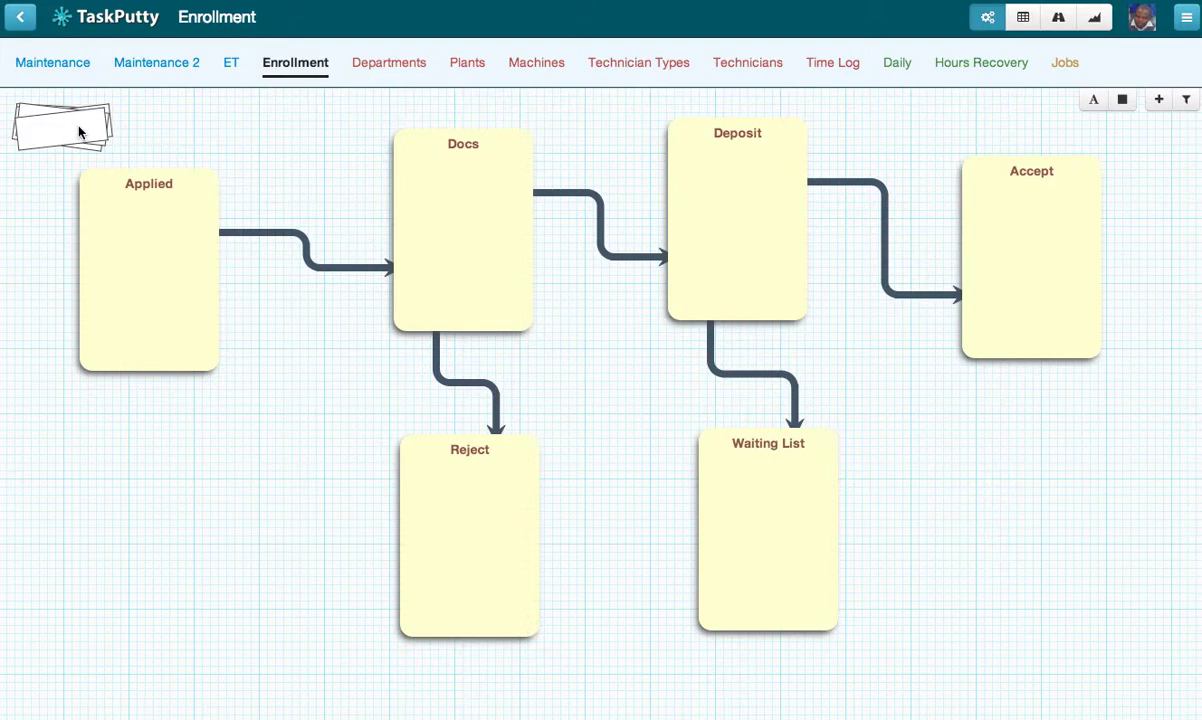
Add three cards to the Applied bin, each titled with a different applicant's name.
{"action": "left_click_drag", "start_coordinate": [78, 129], "coordinate": [158, 227]}
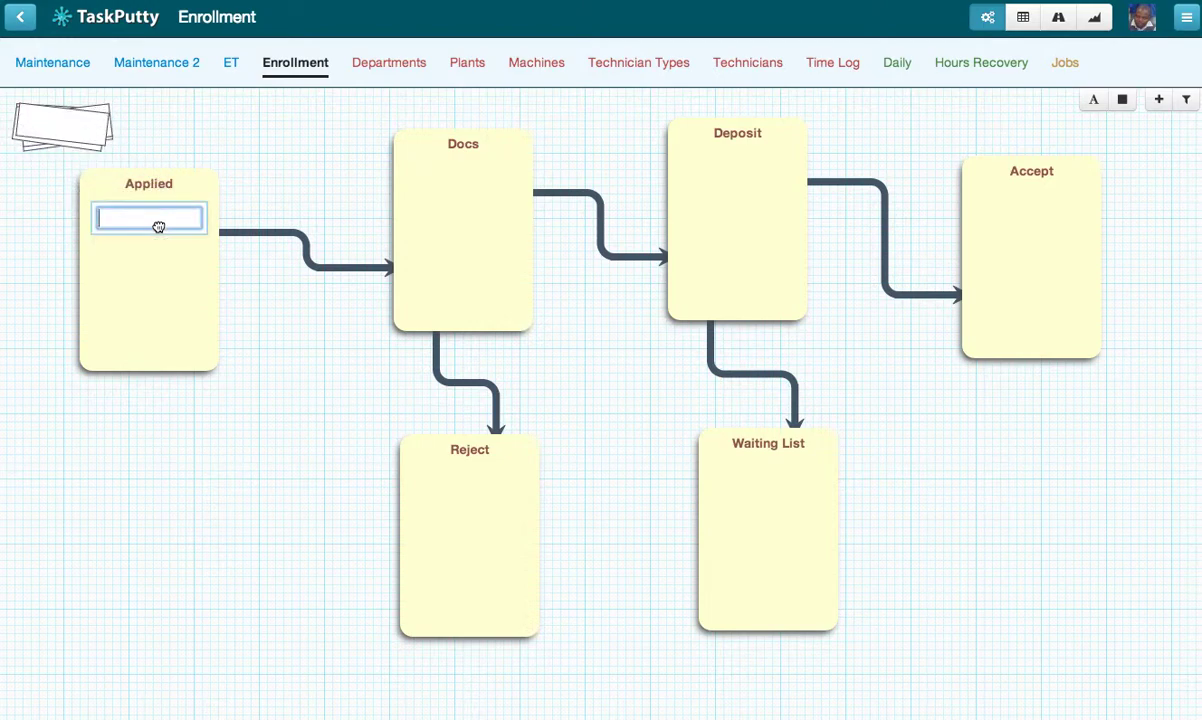
{"action": "type", "text": "Bob R"}
{"action": "key", "text": "Return"}
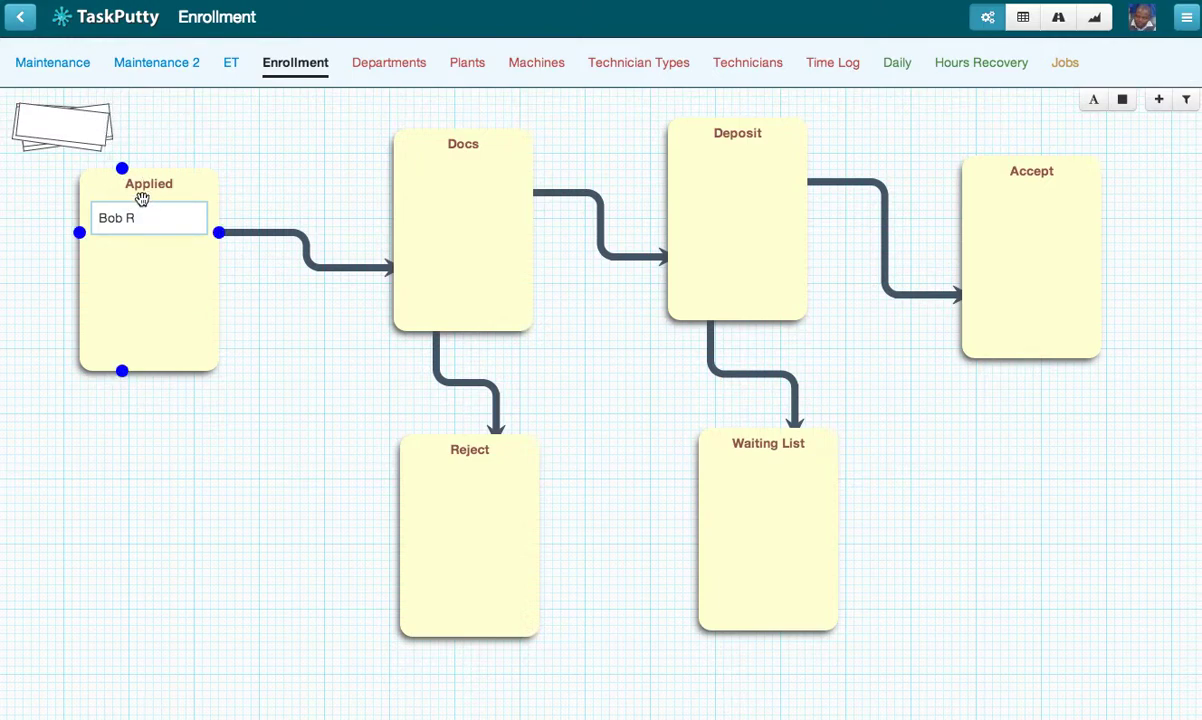
{"action": "left_click_drag", "start_coordinate": [48, 126], "coordinate": [133, 220]}
{"action": "type", "text": "Sarah H"}
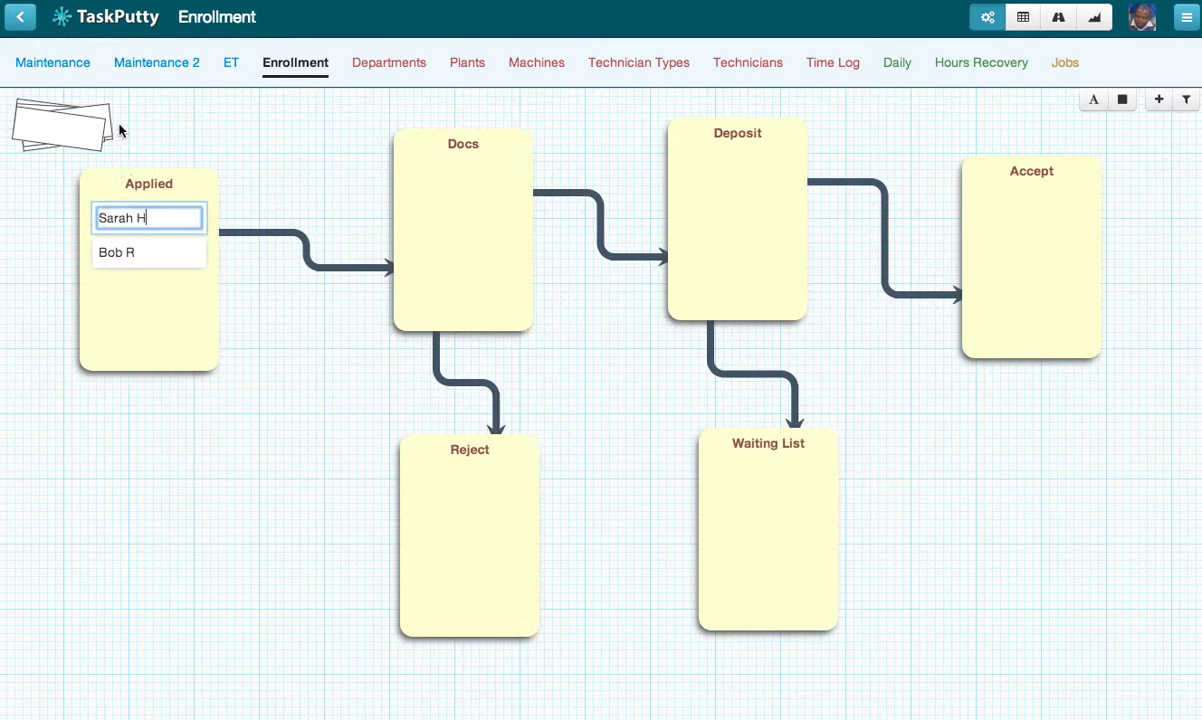
{"action": "key", "text": "Return"}
{"action": "left_click_drag", "start_coordinate": [45, 135], "coordinate": [134, 228]}
{"action": "type", "text": "Mikey P"}
{"action": "key", "text": "Return"}
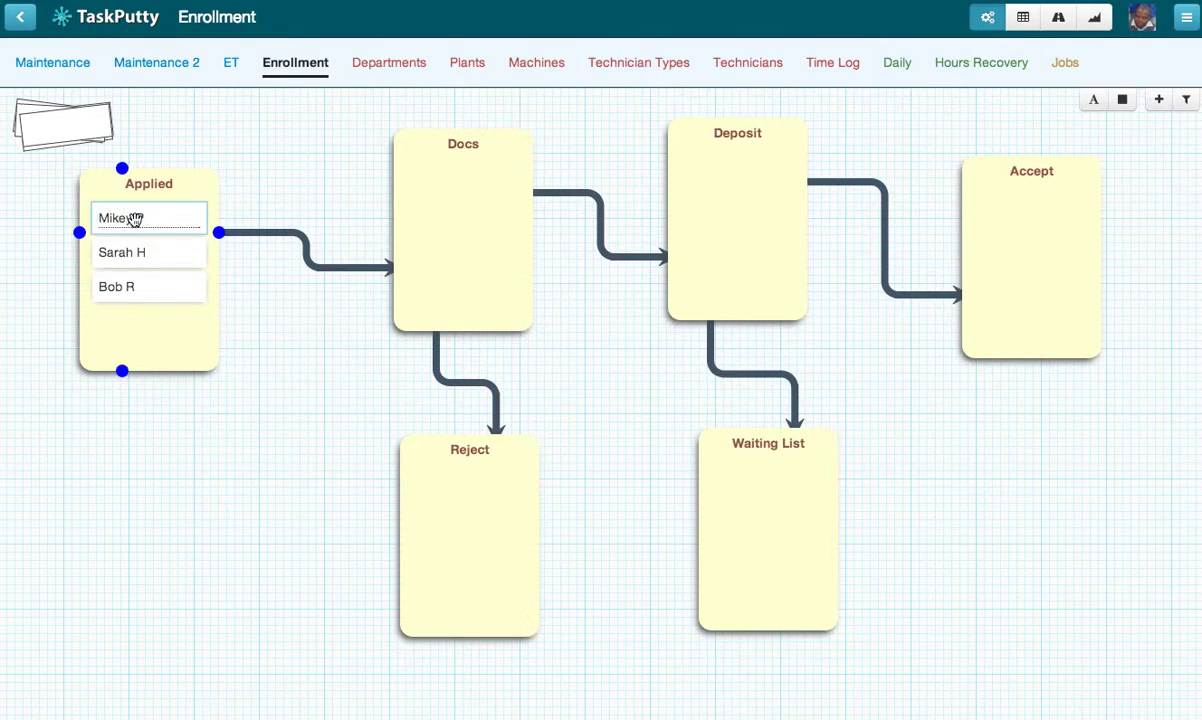
Move the newest applicant card to the Docs bin and the second applicant's card to the Deposit bin.
{"action": "left_click_drag", "start_coordinate": [134, 219], "coordinate": [456, 178]}
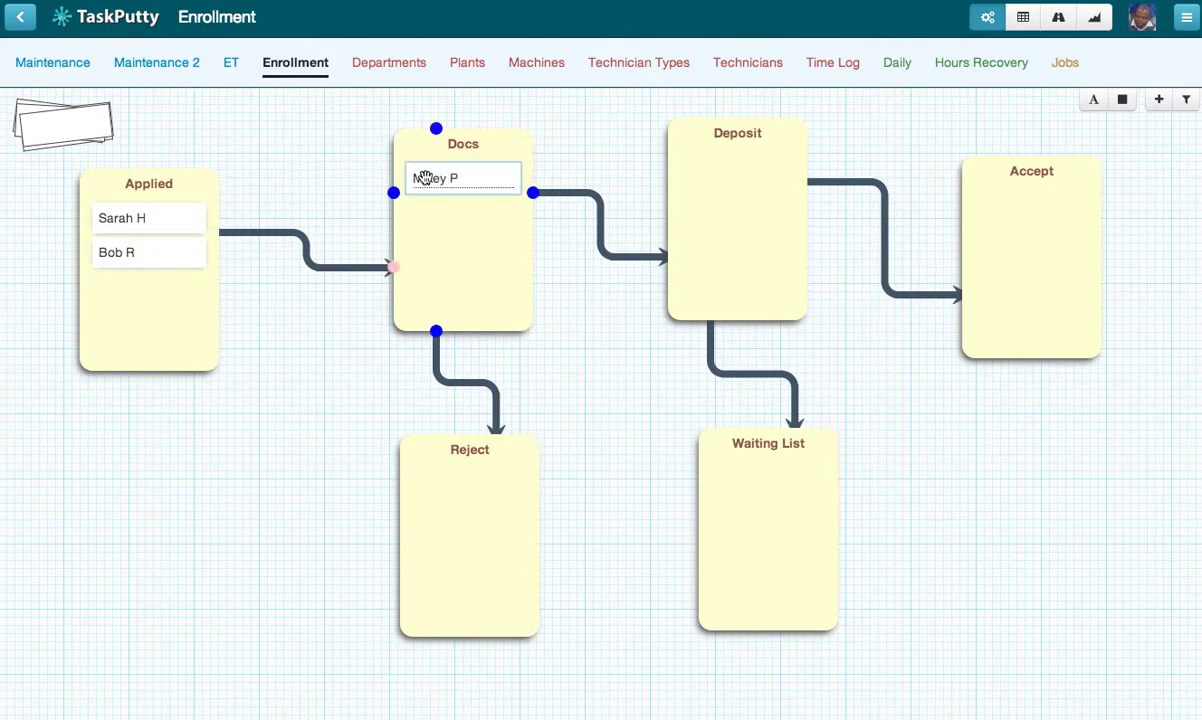
{"action": "left_click_drag", "start_coordinate": [158, 213], "coordinate": [726, 167]}
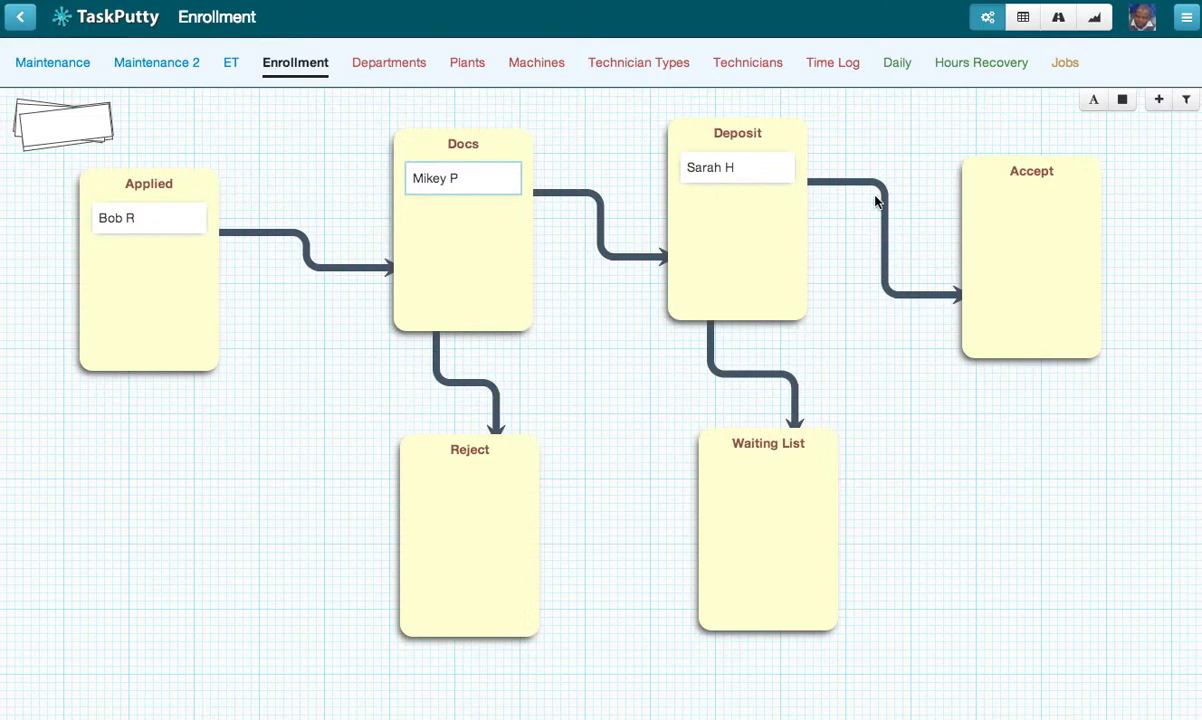
Open the field definitions of the Applied bin and add a text field labelled Age.
{"action": "right_click", "coordinate": [170, 339]}
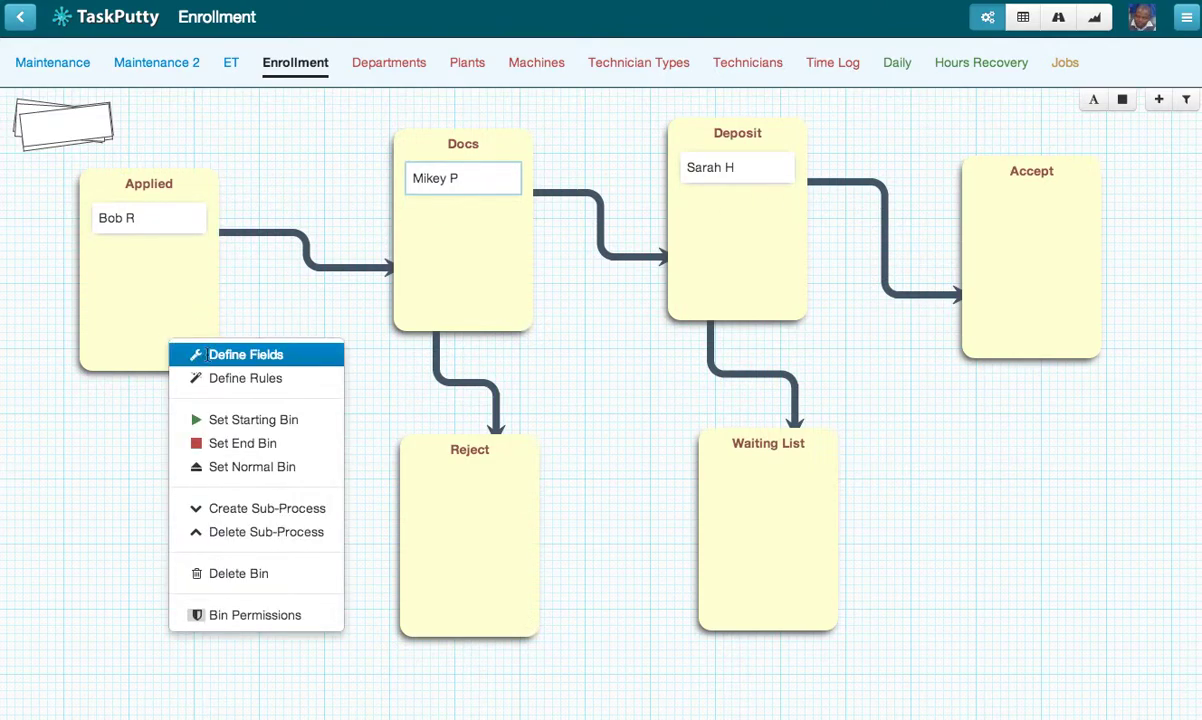
{"action": "left_click", "coordinate": [206, 355]}
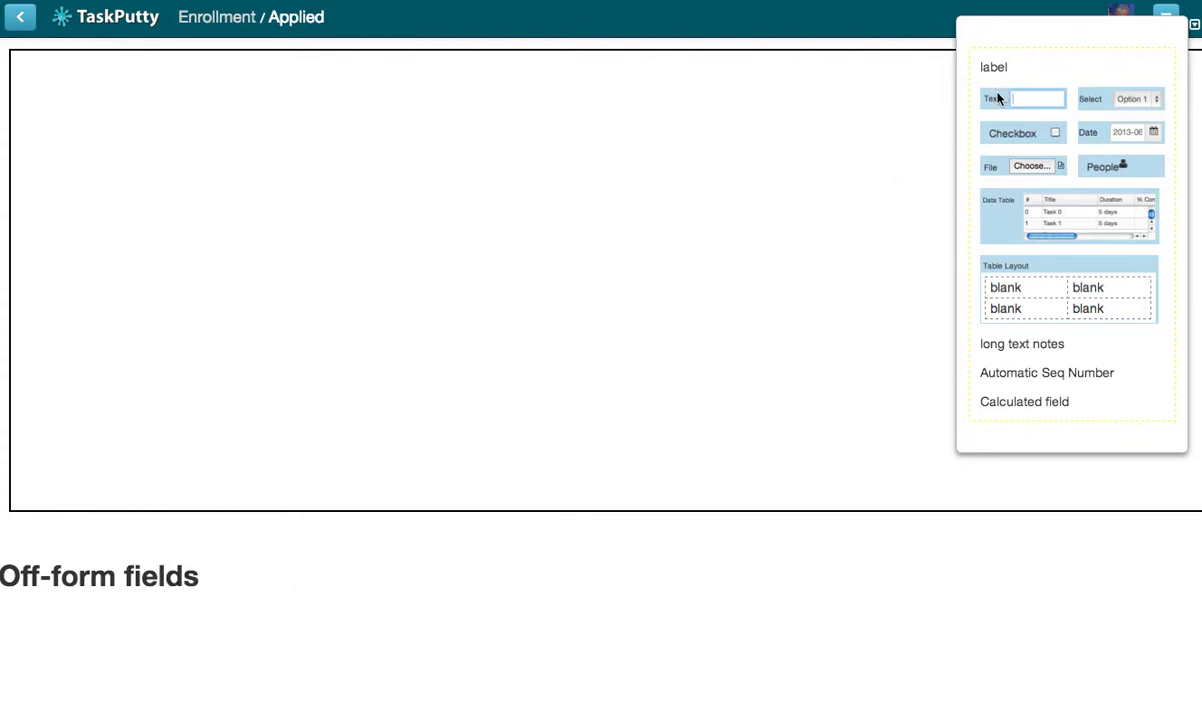
{"action": "left_click_drag", "start_coordinate": [993, 99], "coordinate": [233, 69]}
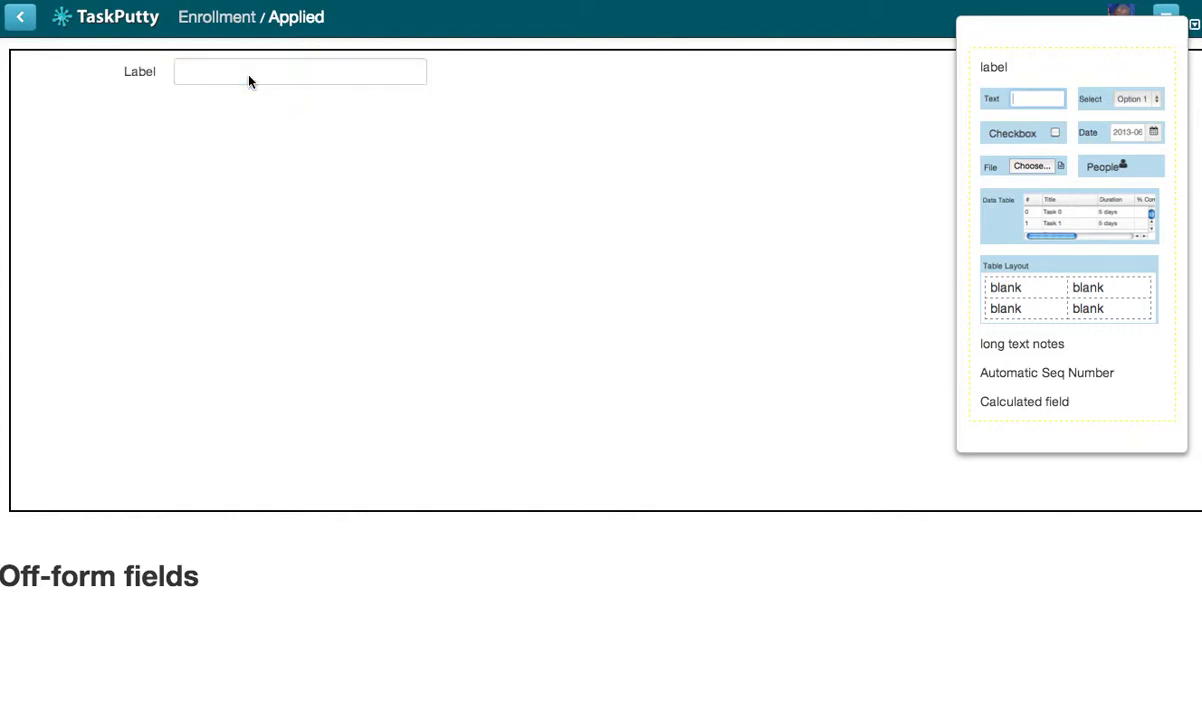
{"action": "left_click", "coordinate": [145, 72]}
{"action": "type", "text": "Age"}
{"action": "key", "text": "Return"}
Add a select field labelled Gender below the Age field.
{"action": "left_click_drag", "start_coordinate": [1092, 99], "coordinate": [160, 122]}
{"action": "left_click", "coordinate": [145, 117]}
{"action": "type", "text": "Gender"}
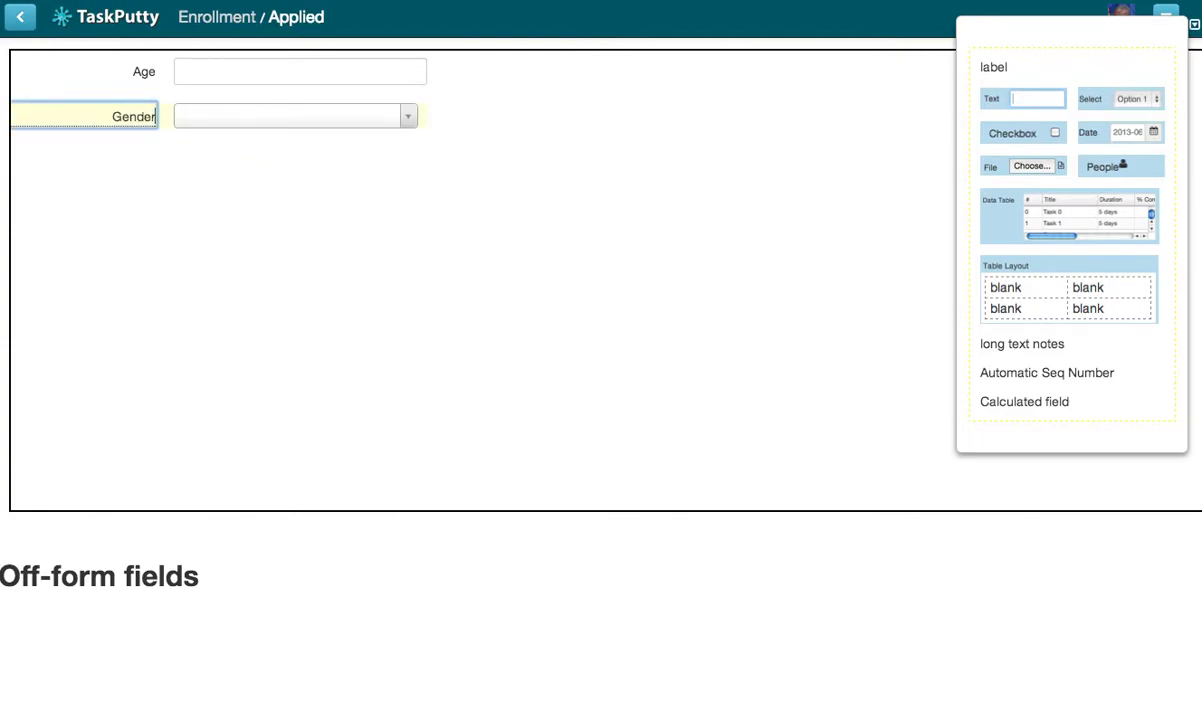
{"action": "left_click", "coordinate": [174, 143]}
Set the Gender field's options to Boy and Girl in its properties.
{"action": "left_click", "coordinate": [140, 118]}
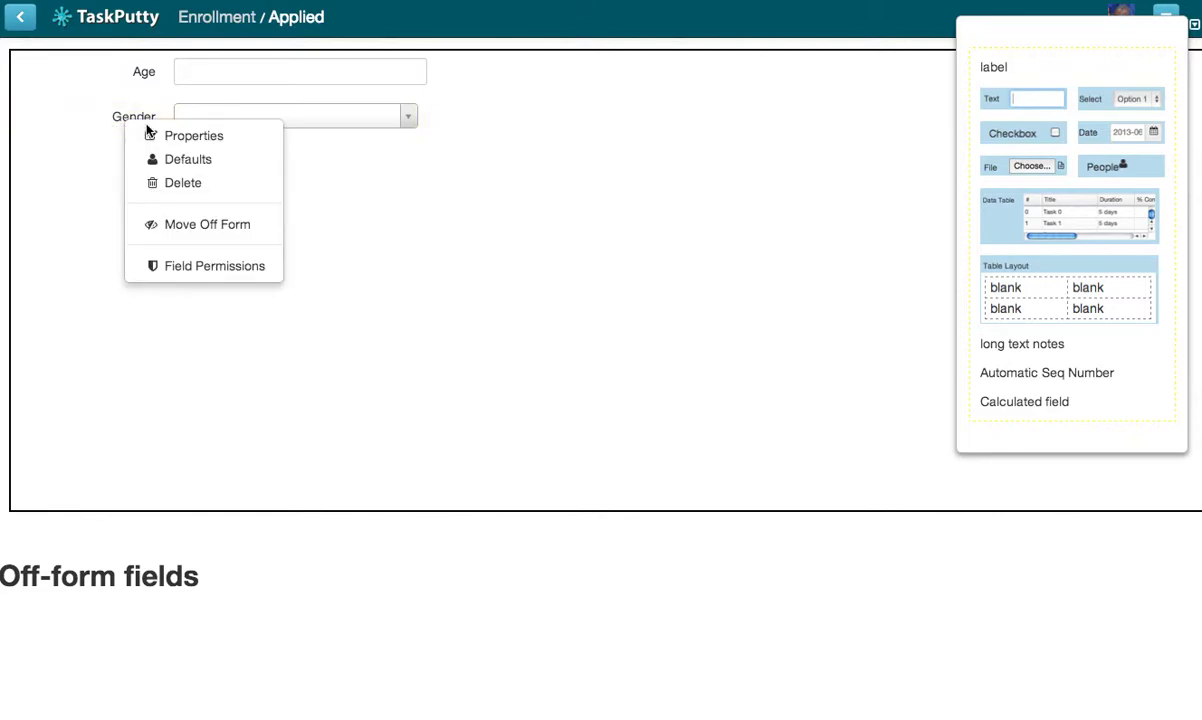
{"action": "left_click", "coordinate": [160, 135]}
{"action": "left_click", "coordinate": [625, 215]}
{"action": "key", "text": "super+a"}
{"action": "type", "text": "Boy Girl"}
{"action": "left_click", "coordinate": [819, 333]}
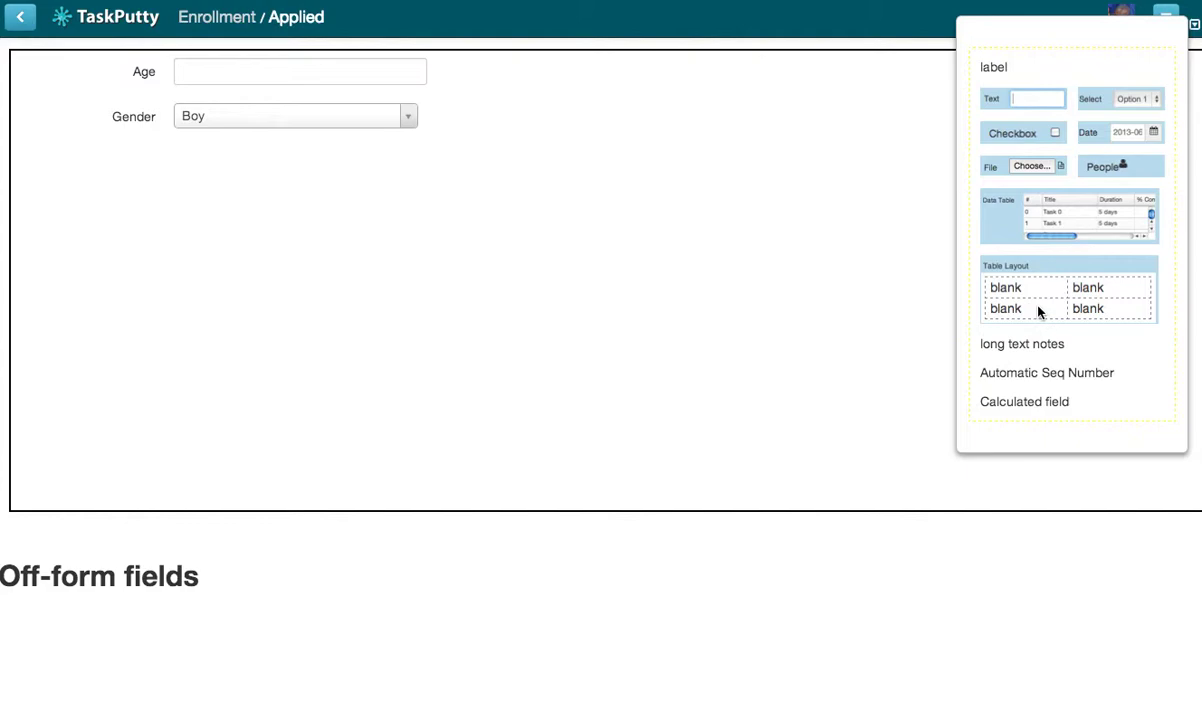
{"action": "left_click_drag", "start_coordinate": [1101, 98], "coordinate": [166, 158]}
{"action": "left_click", "coordinate": [136, 158]}
{"action": "type", "text": "ID"}
{"action": "left_click", "coordinate": [276, 295]}
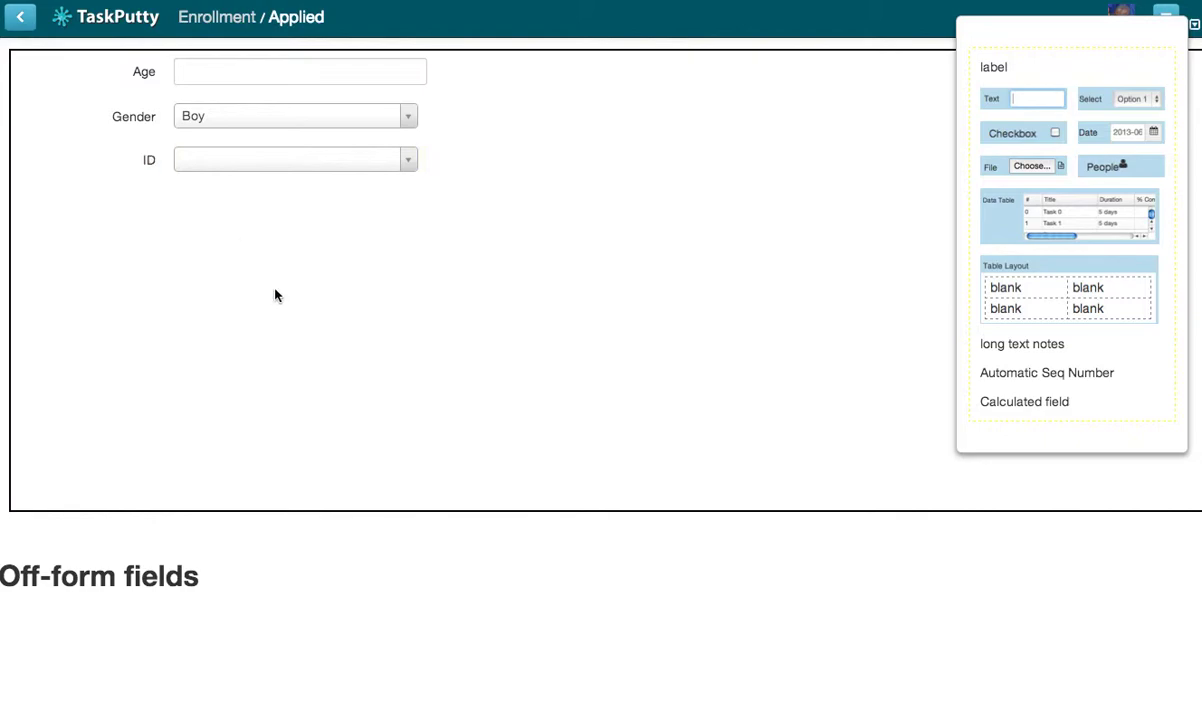
{"action": "right_click", "coordinate": [148, 163]}
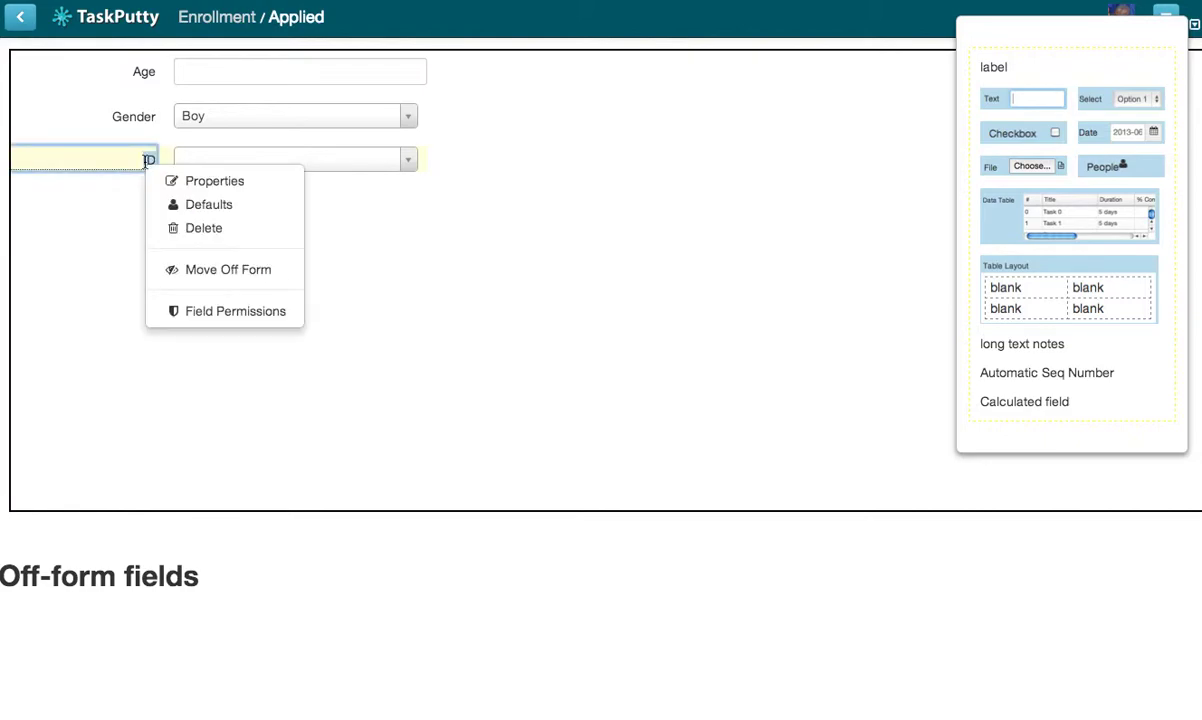
{"action": "left_click", "coordinate": [197, 226]}
Add a file field labelled ID below the Gender field and return to the Enrollment process diagram.
{"action": "left_click_drag", "start_coordinate": [1006, 170], "coordinate": [188, 160]}
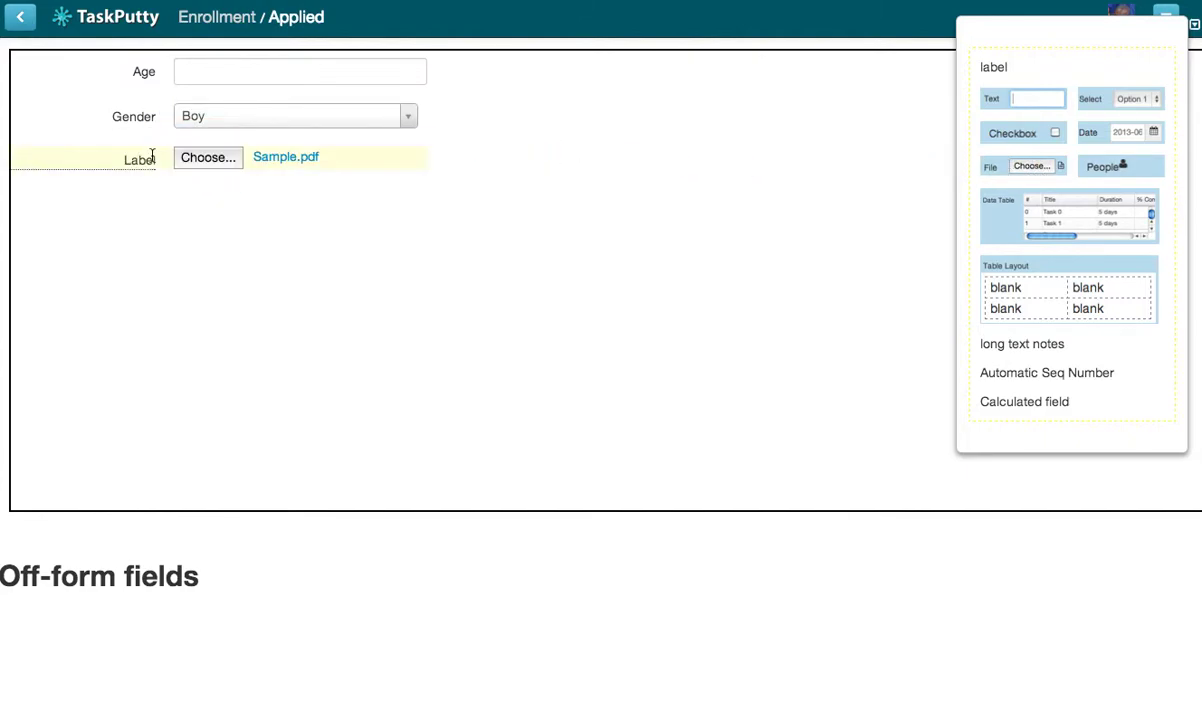
{"action": "double_click", "coordinate": [147, 160]}
{"action": "type", "text": "ID"}
{"action": "key", "text": "Return"}
{"action": "left_click", "coordinate": [24, 24]}
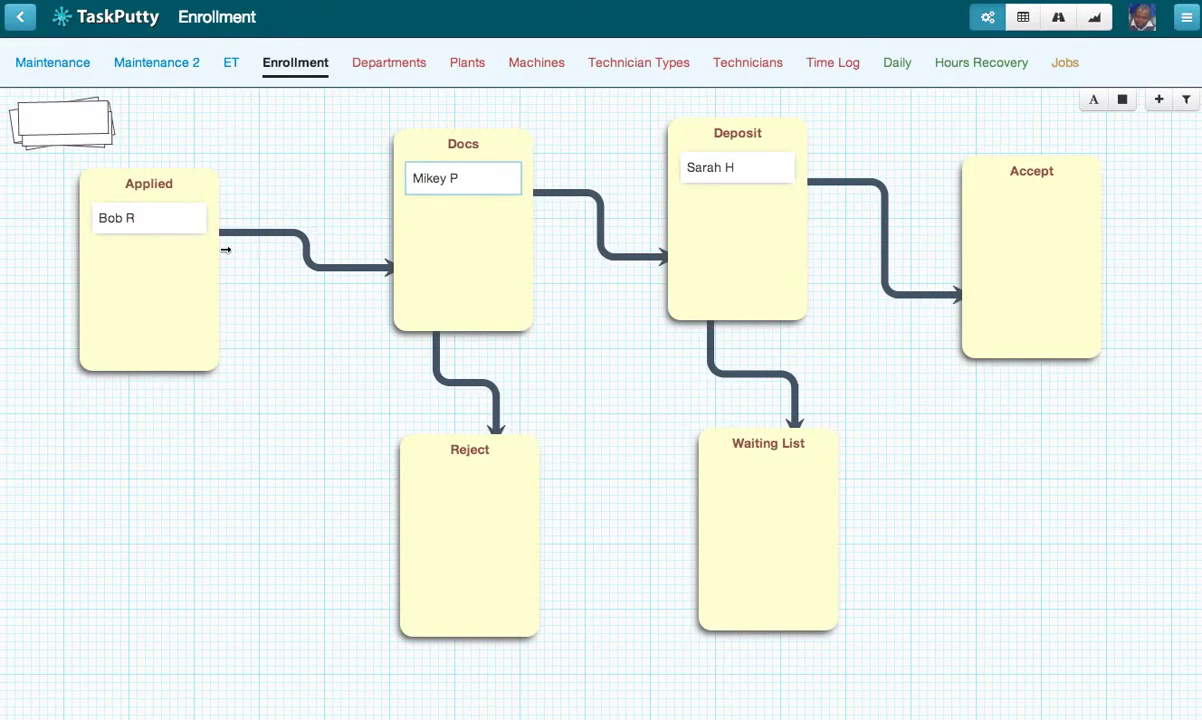
Open the field definitions of the Deposit bin and add a checkbox field labelled Received.
{"action": "right_click", "coordinate": [751, 227]}
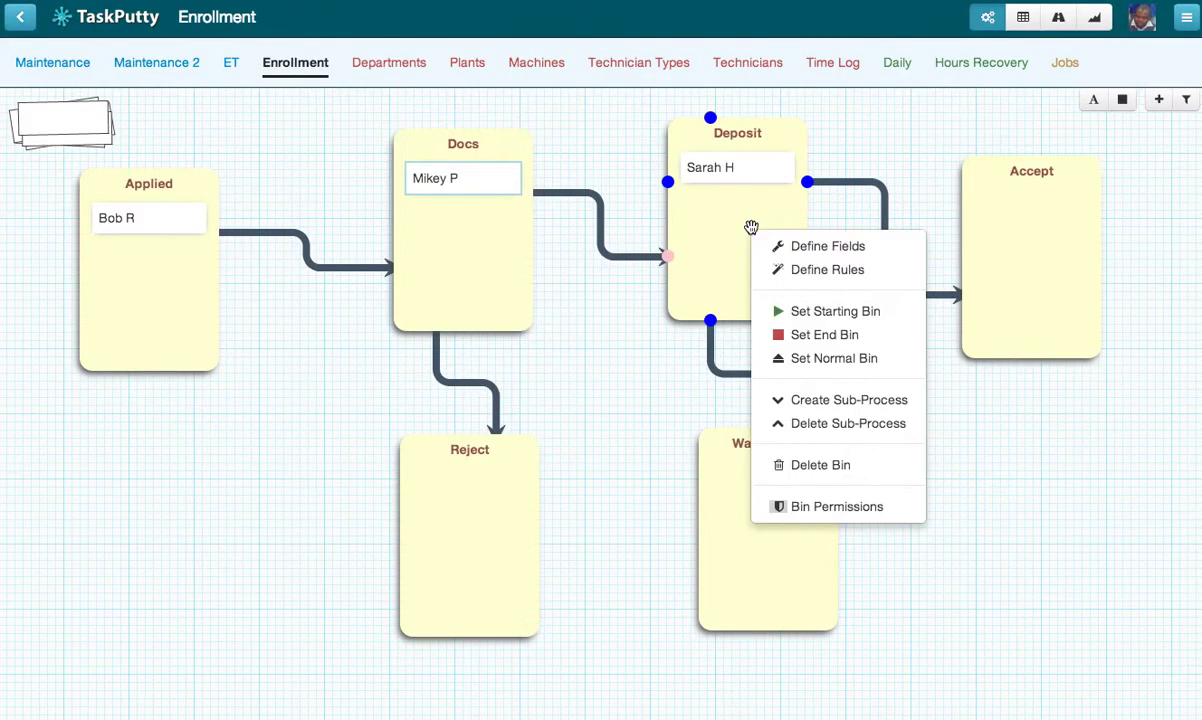
{"action": "left_click", "coordinate": [794, 245]}
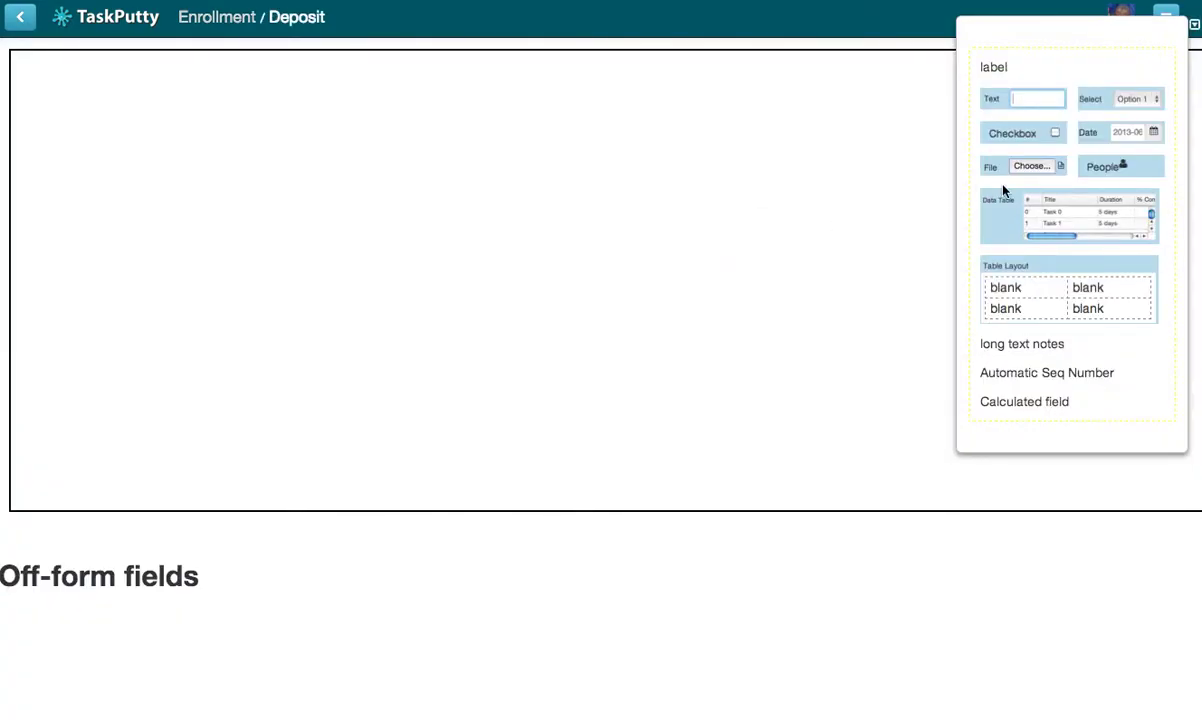
{"action": "left_click_drag", "start_coordinate": [1033, 129], "coordinate": [183, 84]}
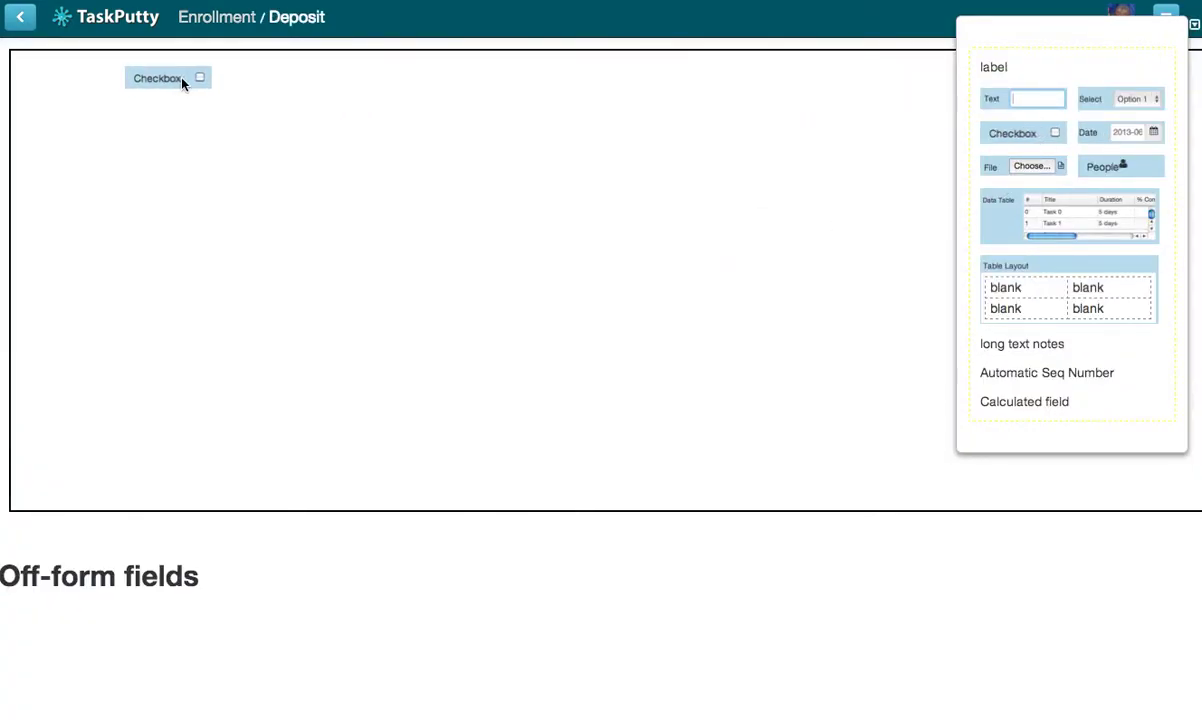
{"action": "left_click", "coordinate": [148, 71]}
{"action": "type", "text": "Reciv"}
{"action": "type", "text": "eived"}
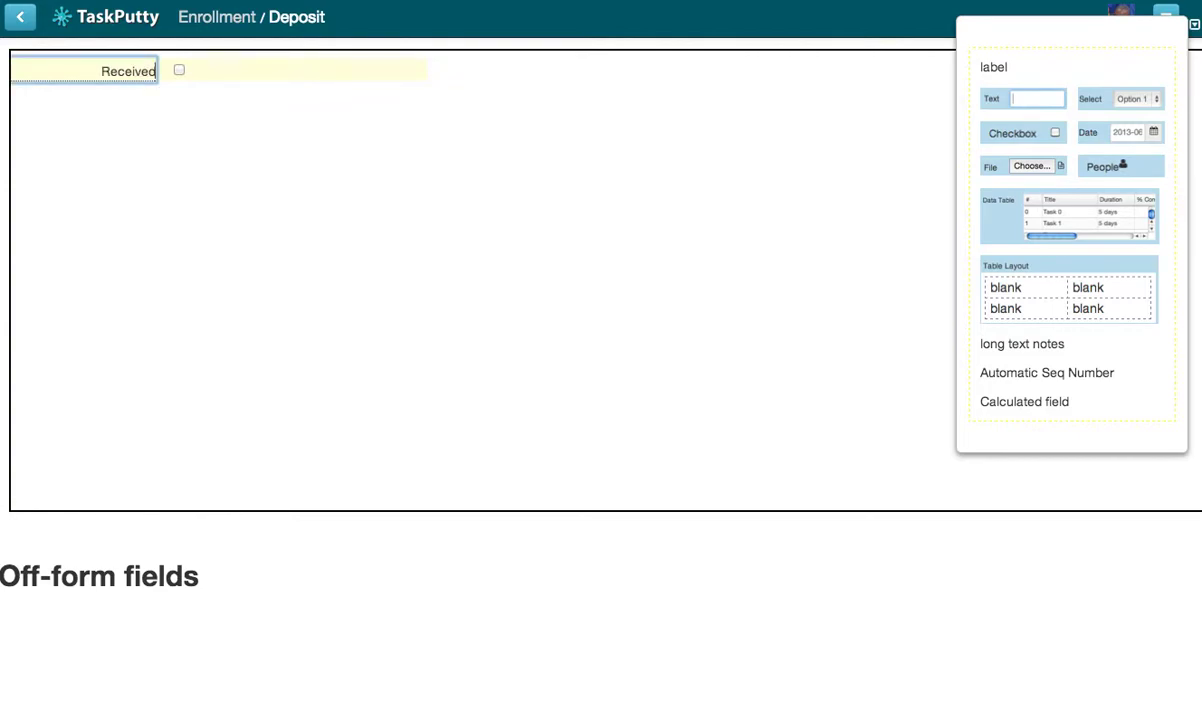
Add a text field labelled BS ref below the Received checkbox and return to the Enrollment diagram.
{"action": "key", "text": "Return"}
{"action": "left_click_drag", "start_coordinate": [996, 97], "coordinate": [108, 98]}
{"action": "left_click", "coordinate": [140, 109]}
{"action": "type", "text": "BS ref"}
{"action": "key", "text": "Return"}
{"action": "left_click", "coordinate": [19, 20]}
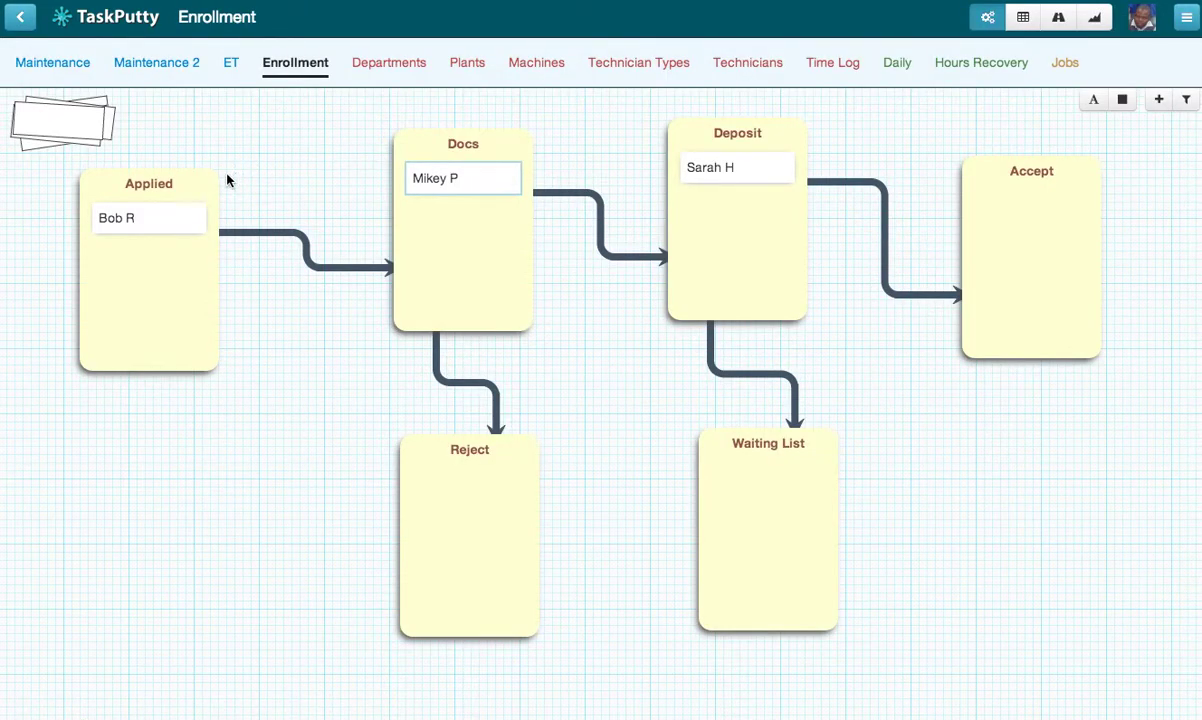
Add a card with the applicant's name to the Applied bin and set its Age to 4 and Gender to Boy.
{"action": "left_click_drag", "start_coordinate": [59, 112], "coordinate": [147, 216]}
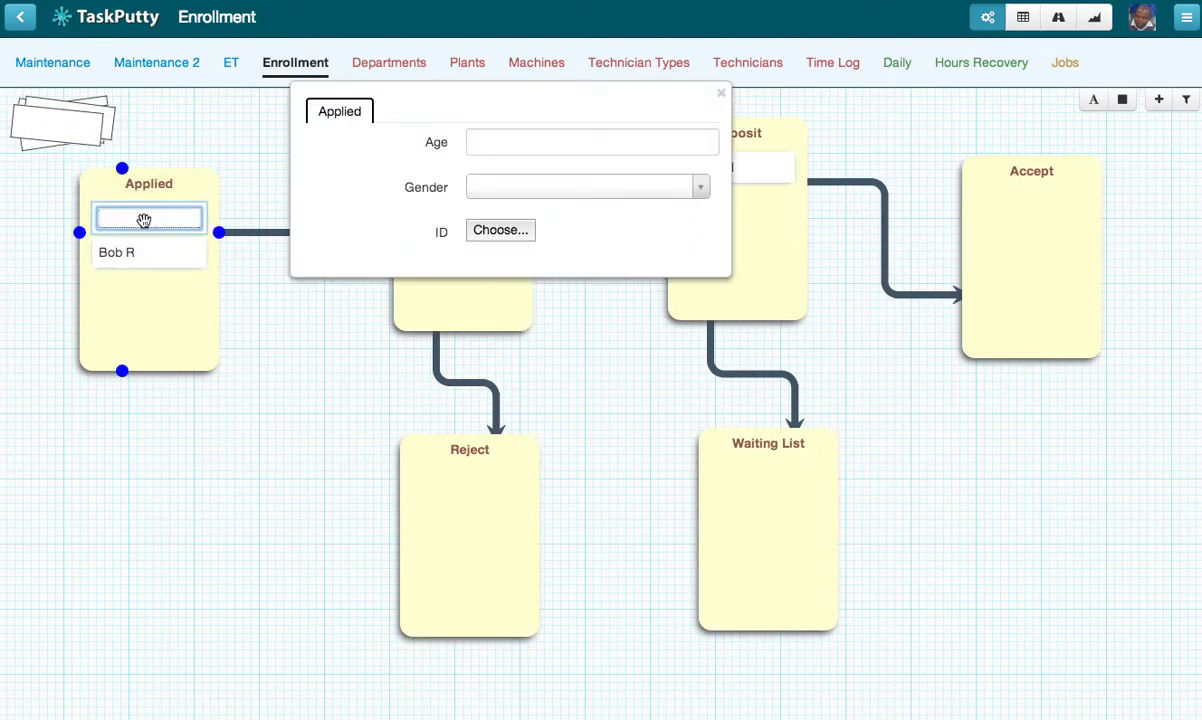
{"action": "type", "text": "Graeme P"}
{"action": "key", "text": "Return"}
{"action": "left_click", "coordinate": [501, 142]}
{"action": "type", "text": "4"}
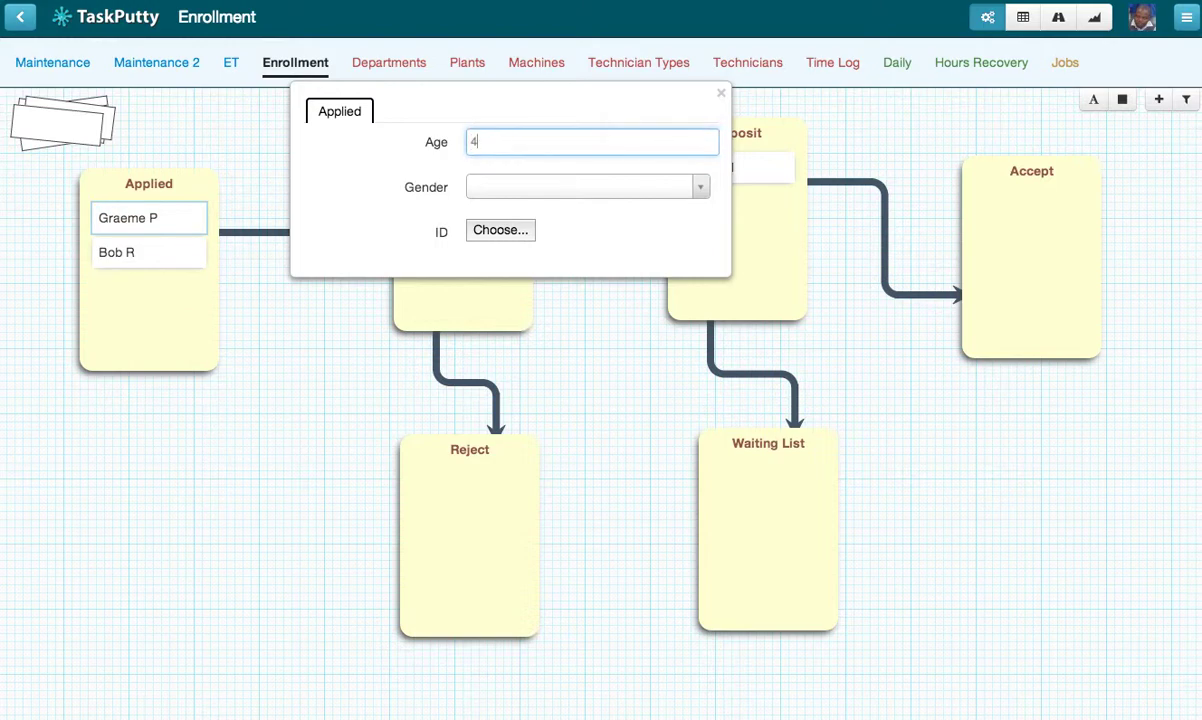
{"action": "left_click", "coordinate": [507, 192]}
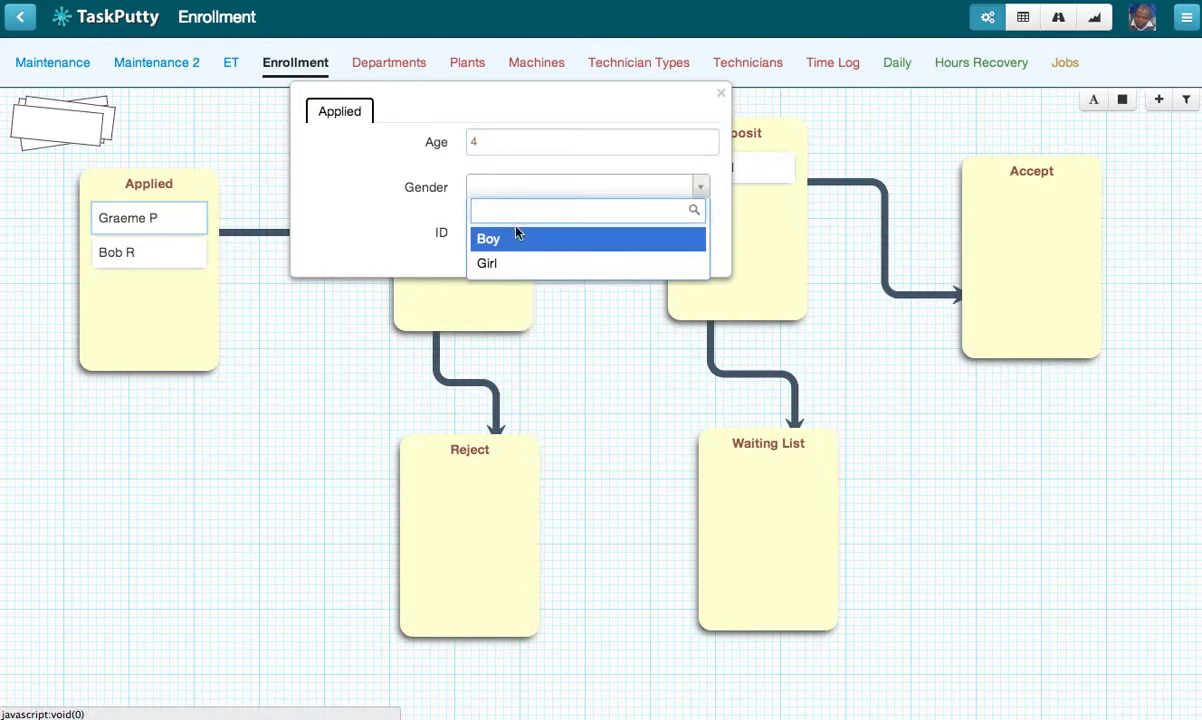
{"action": "left_click", "coordinate": [510, 240]}
Upload ID book.jpg from the computer's Documents folder to the new applicant's ID field.
{"action": "left_click", "coordinate": [507, 233]}
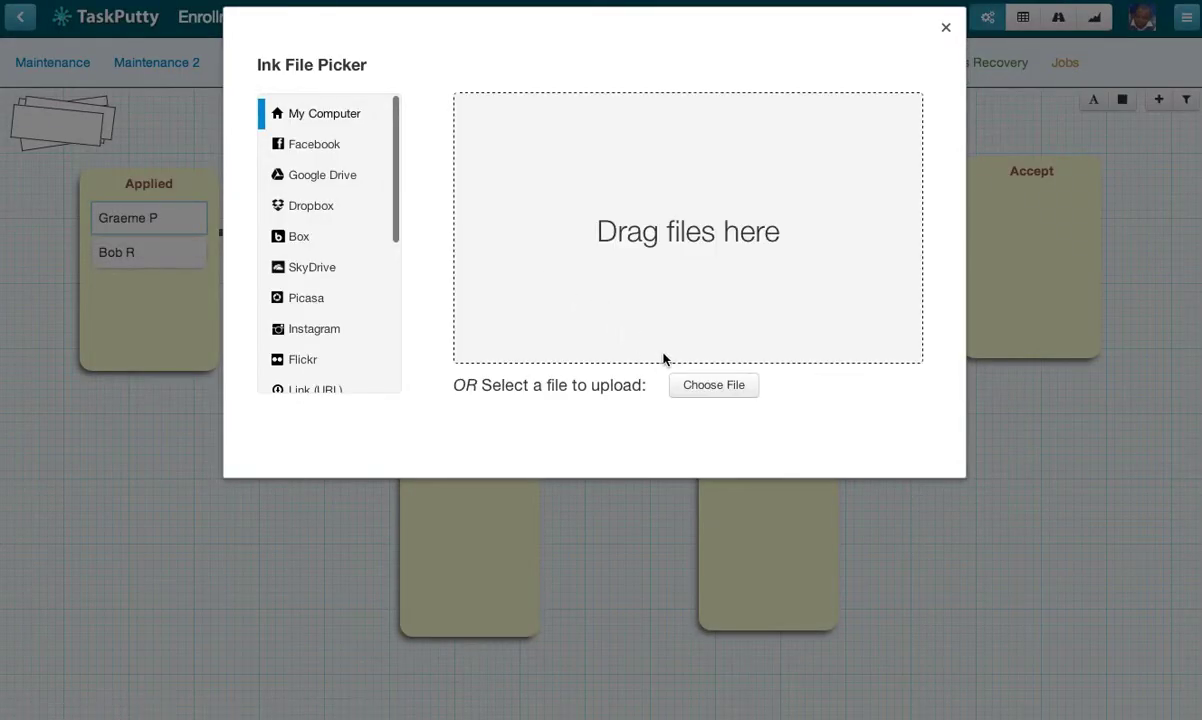
{"action": "left_click", "coordinate": [710, 385]}
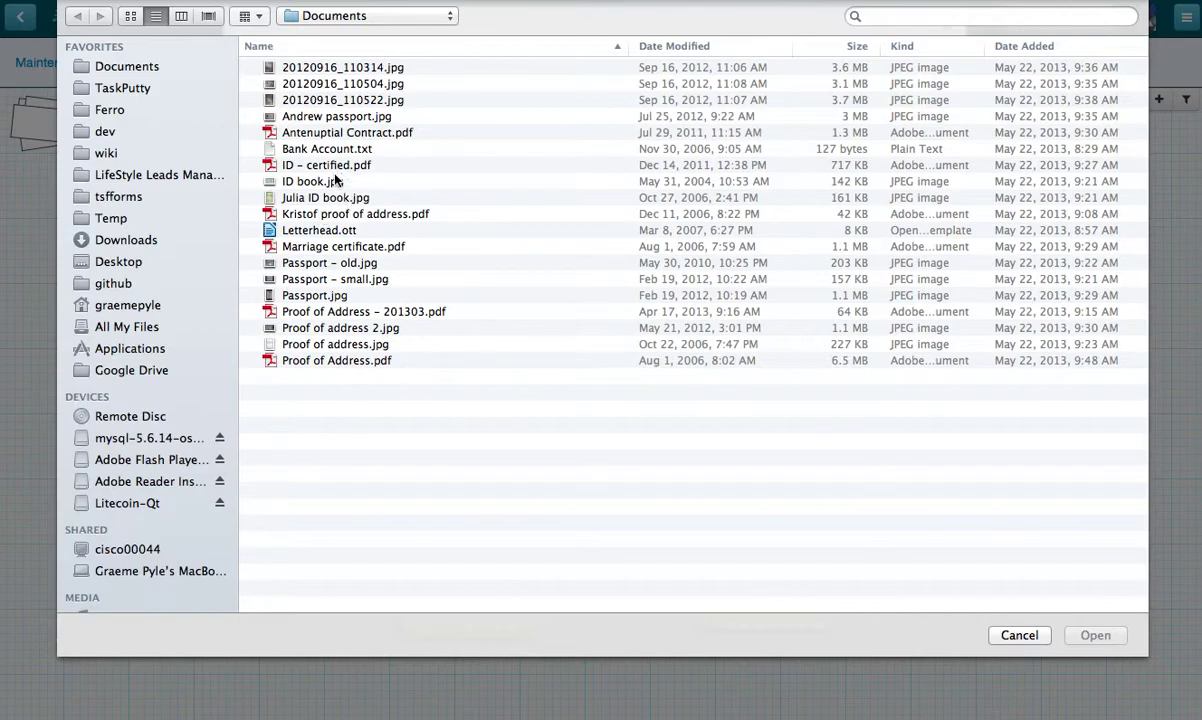
{"action": "left_click", "coordinate": [336, 181]}
{"action": "key", "text": "space"}
{"action": "key", "text": "space"}
{"action": "key", "text": "Return"}
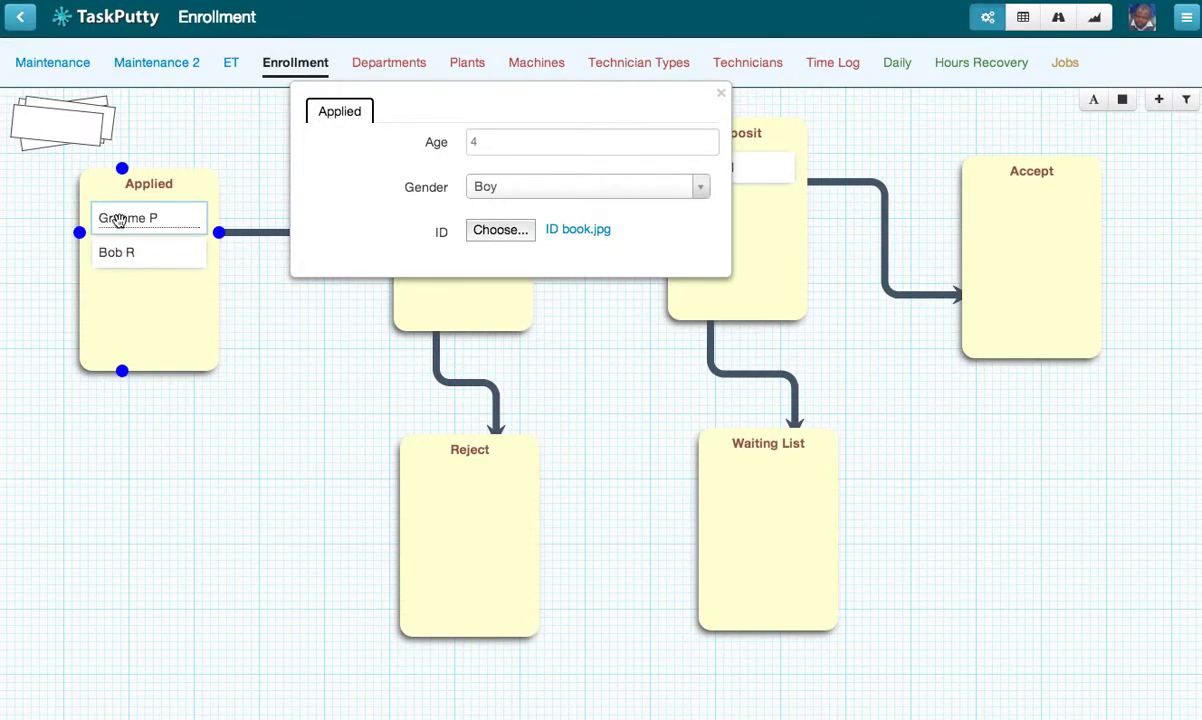
Set Age to 6 and Gender to Boy for the lower applicant card in the Applied bin.
{"action": "left_click", "coordinate": [152, 254]}
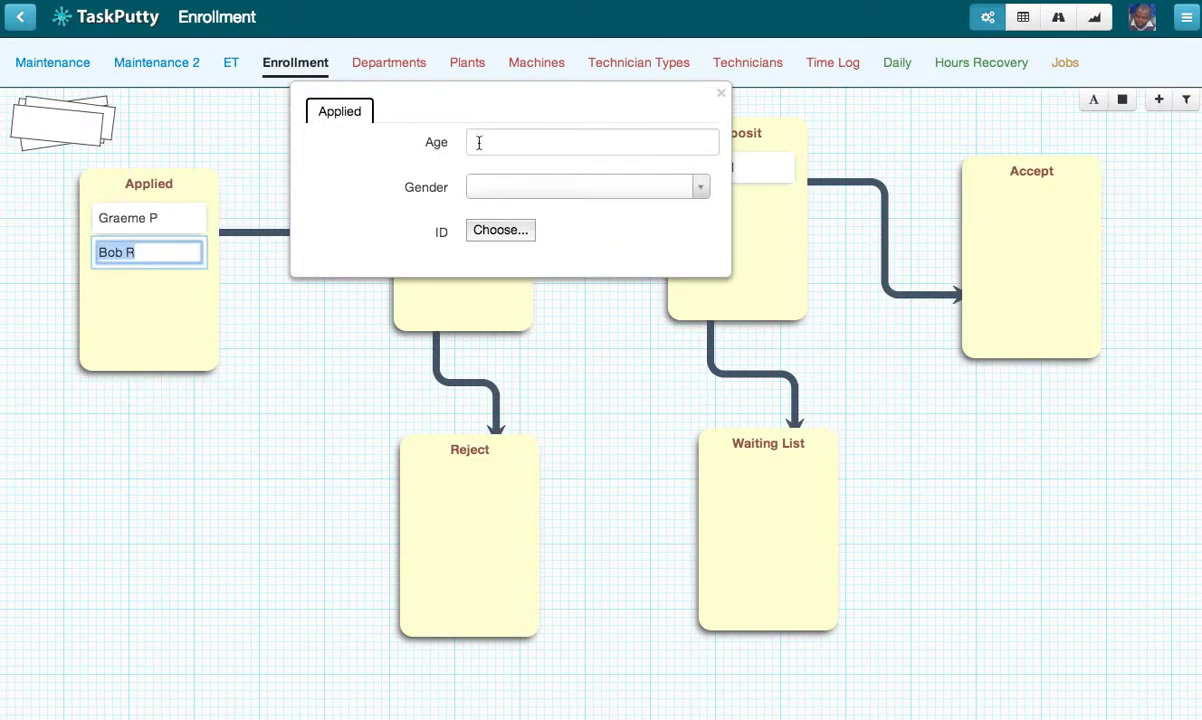
{"action": "left_click", "coordinate": [512, 140]}
{"action": "type", "text": "6"}
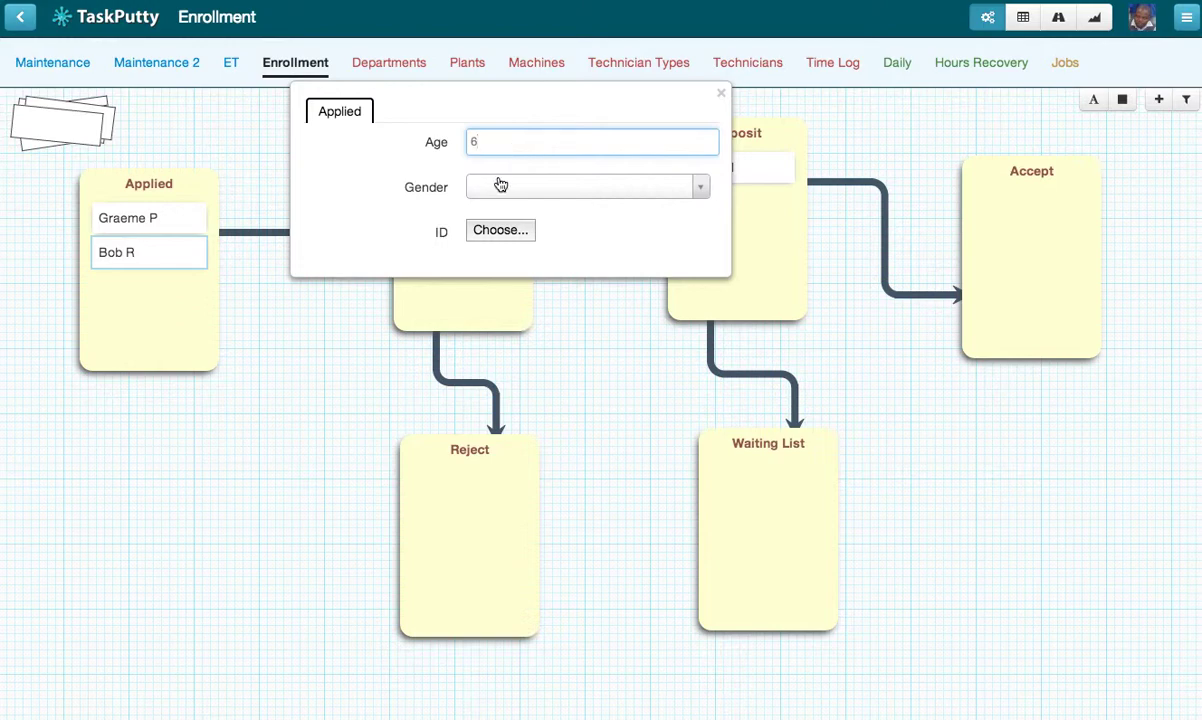
{"action": "left_click", "coordinate": [500, 186]}
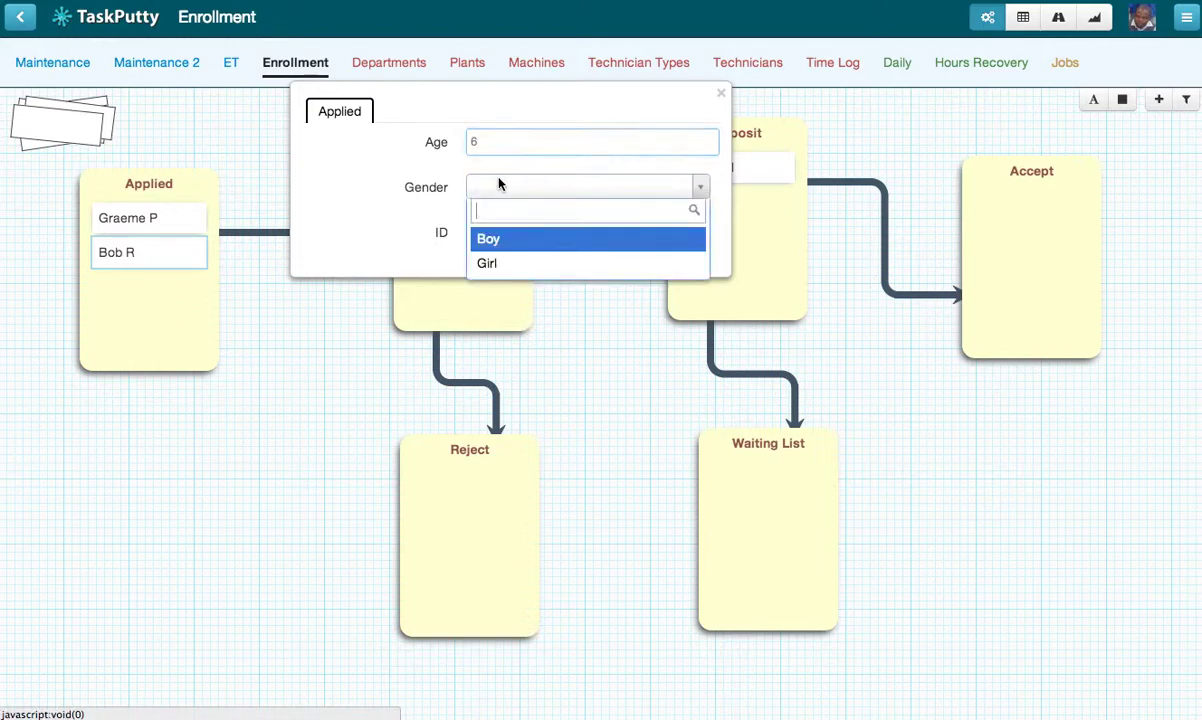
{"action": "left_click", "coordinate": [496, 242]}
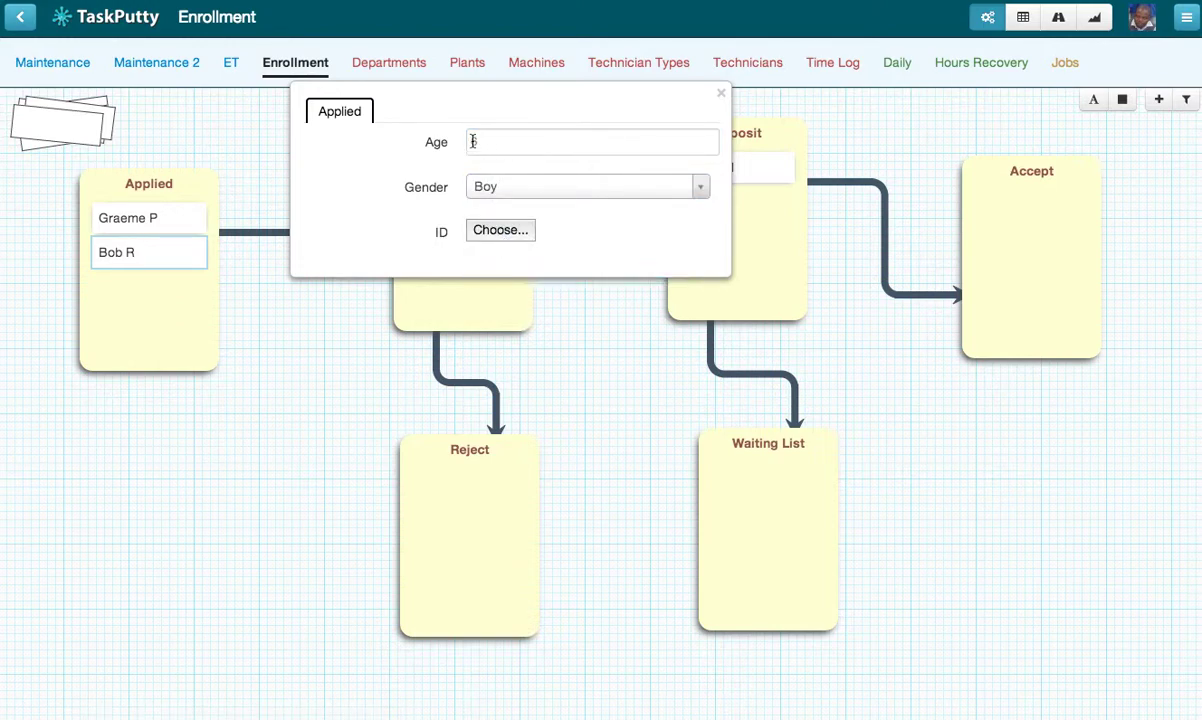
Add another card at the top of the Applied bin and set its Age to 3 and Gender to Girl.
{"action": "left_click_drag", "start_coordinate": [65, 137], "coordinate": [136, 222]}
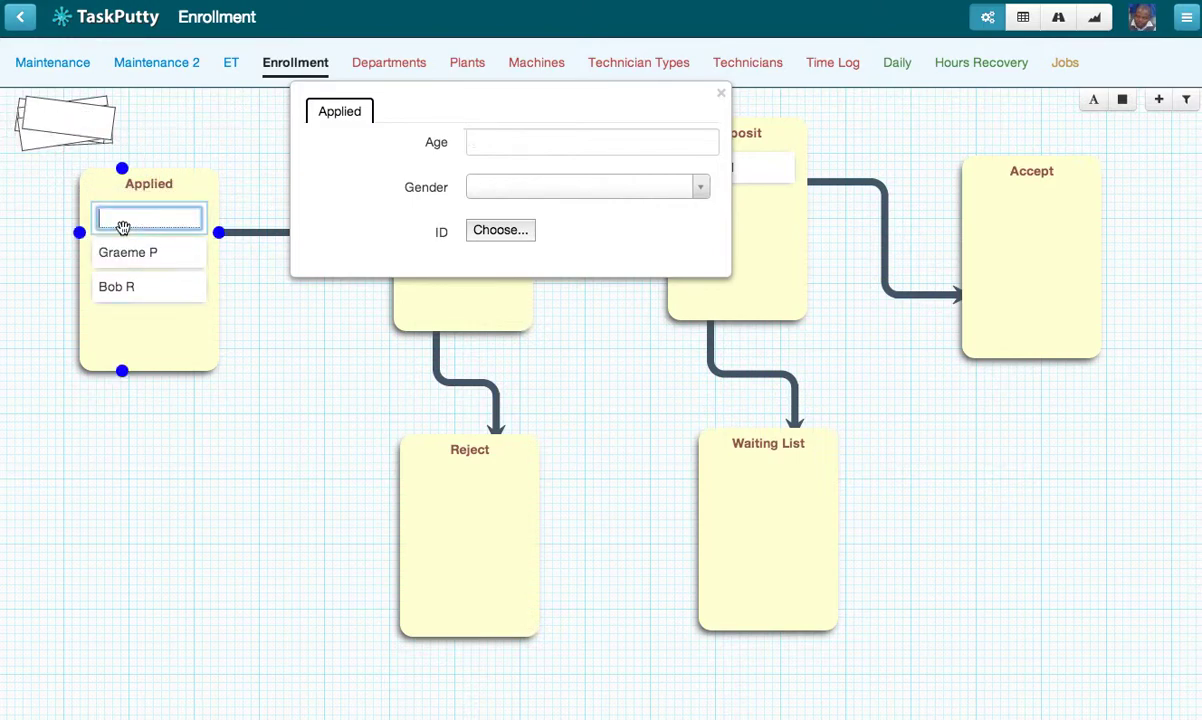
{"action": "left_click", "coordinate": [519, 140]}
{"action": "type", "text": "3"}
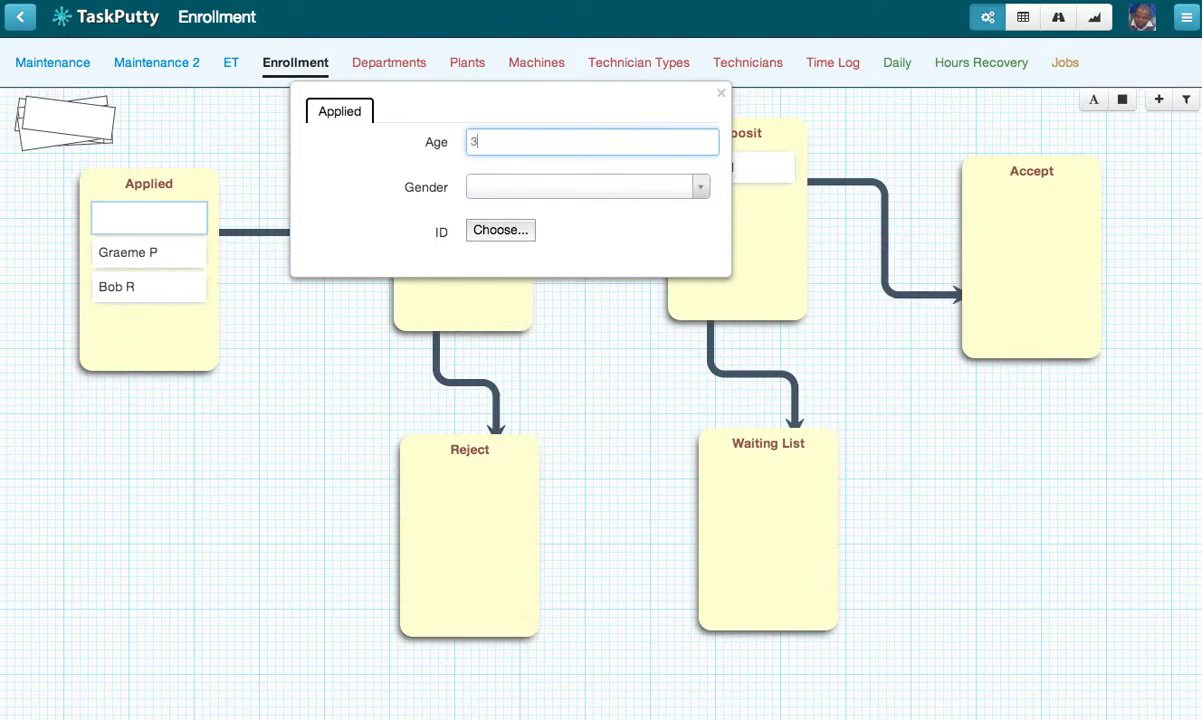
{"action": "left_click", "coordinate": [518, 188]}
{"action": "left_click", "coordinate": [499, 265]}
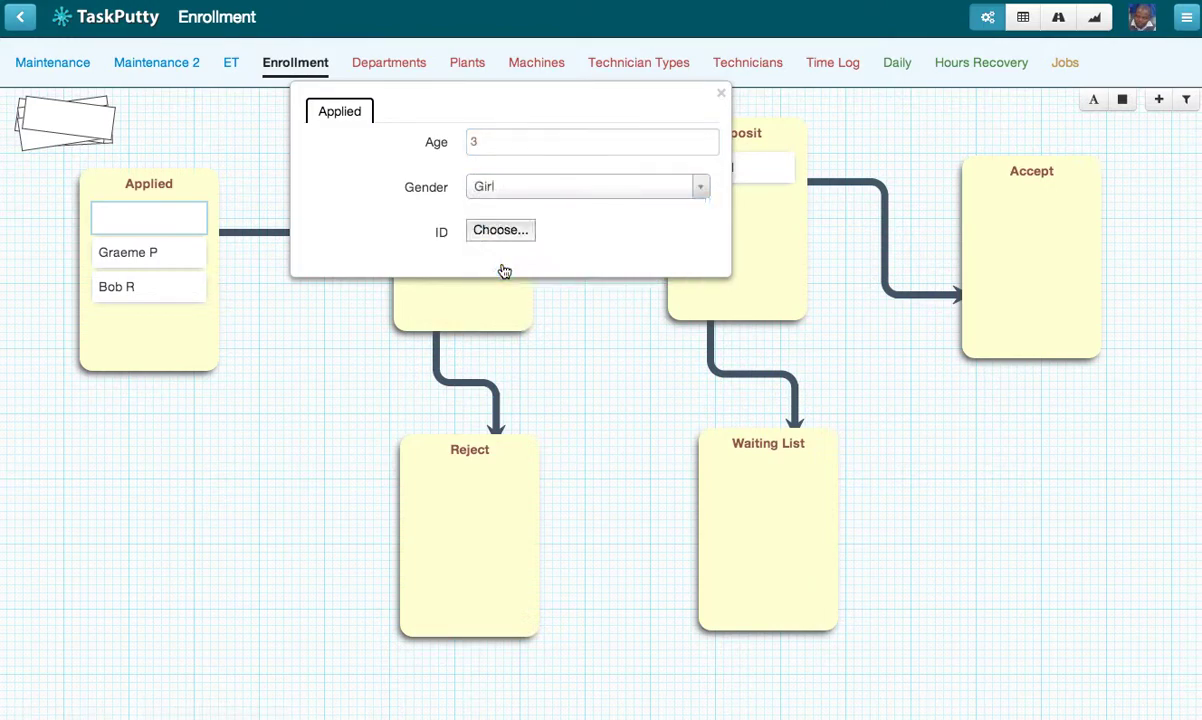
Enter the applicant's name on the blank card in the Applied bin and close its field form.
{"action": "left_click", "coordinate": [146, 218]}
{"action": "left_click", "coordinate": [146, 218]}
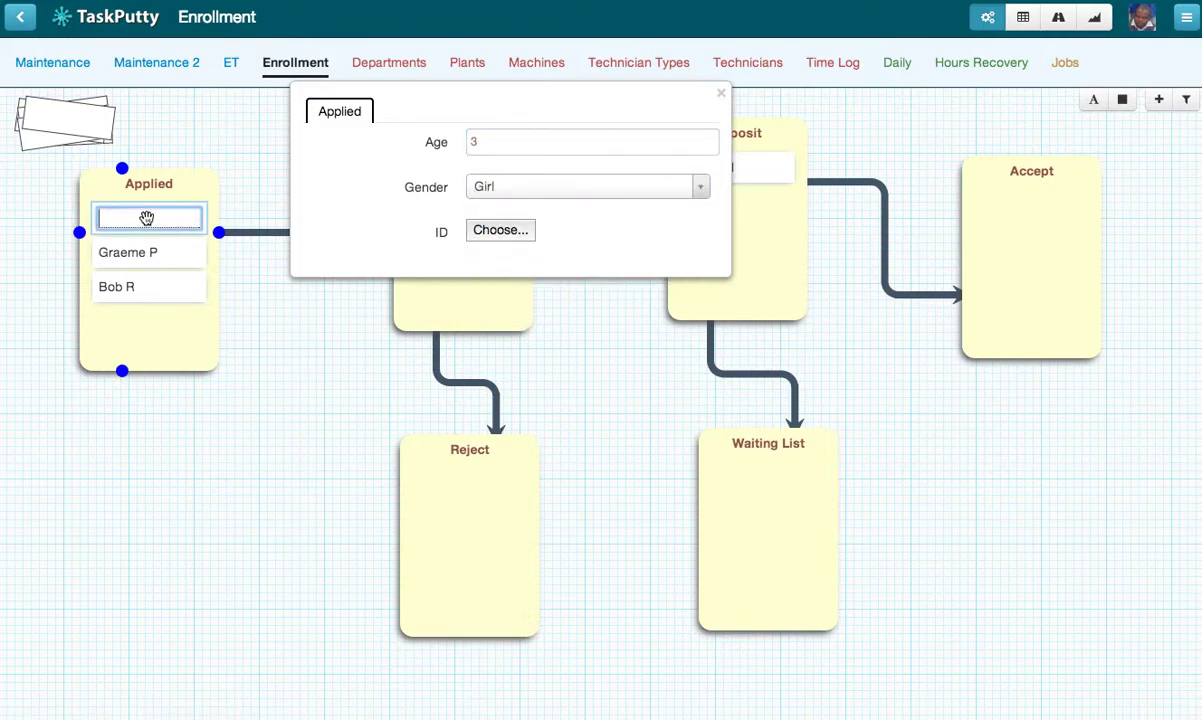
{"action": "type", "text": "Sarah M"}
{"action": "left_click", "coordinate": [236, 188]}
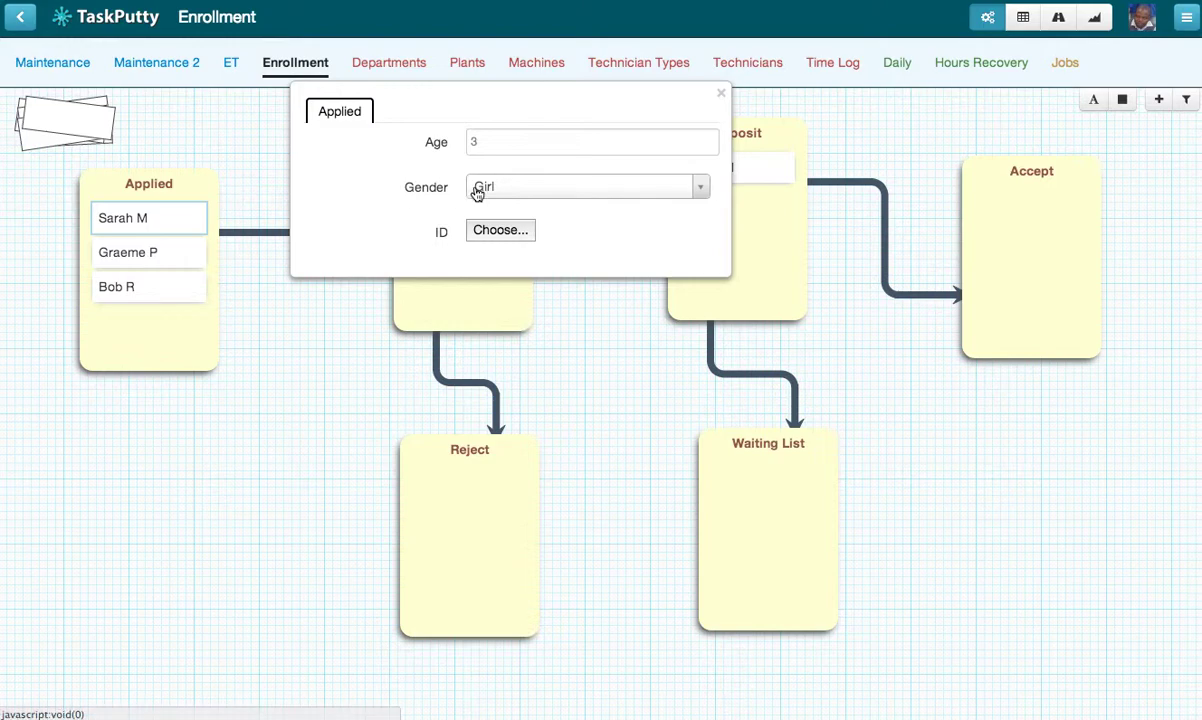
{"action": "left_click", "coordinate": [721, 97]}
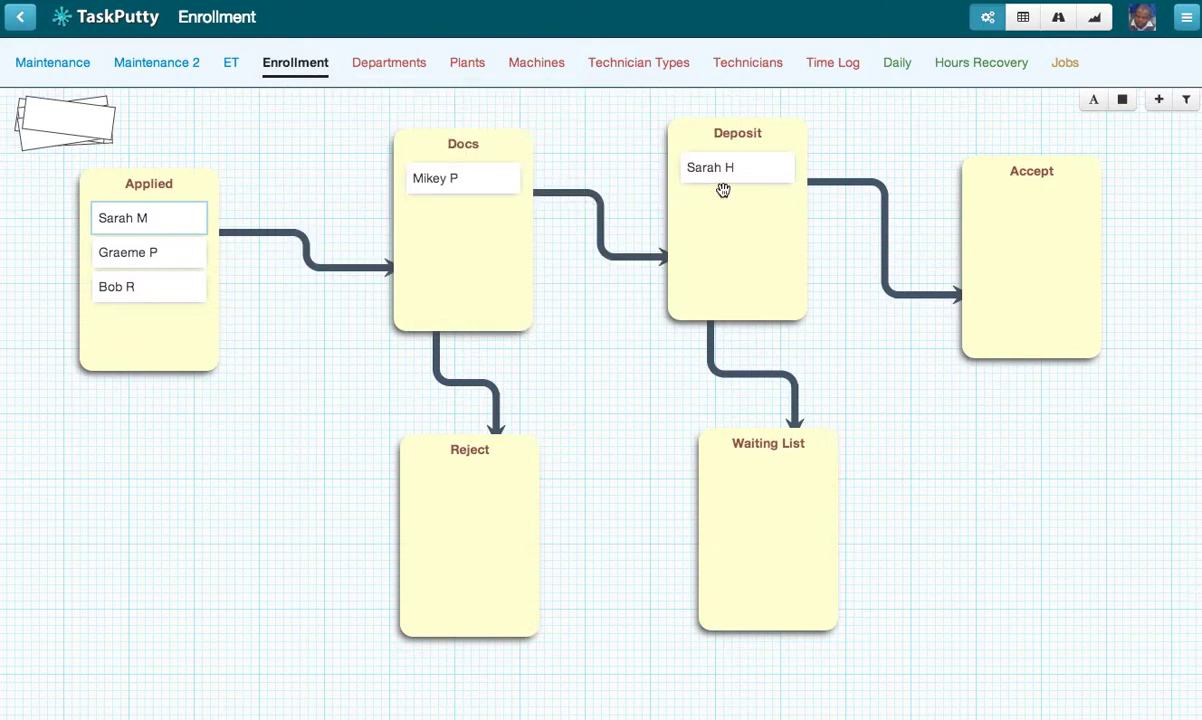
Move the middle card in the Applied bin through Docs to the top of Deposit and mark its deposit as Received.
{"action": "left_click_drag", "start_coordinate": [185, 254], "coordinate": [724, 165]}
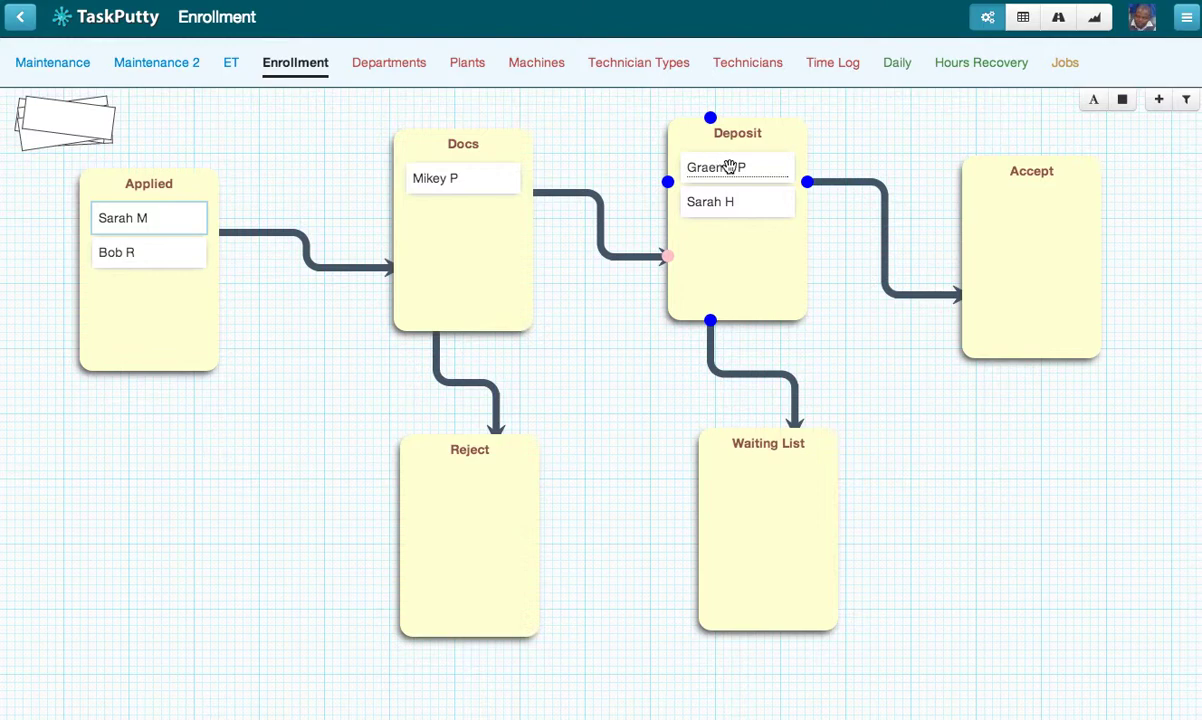
{"action": "left_click", "coordinate": [730, 167]}
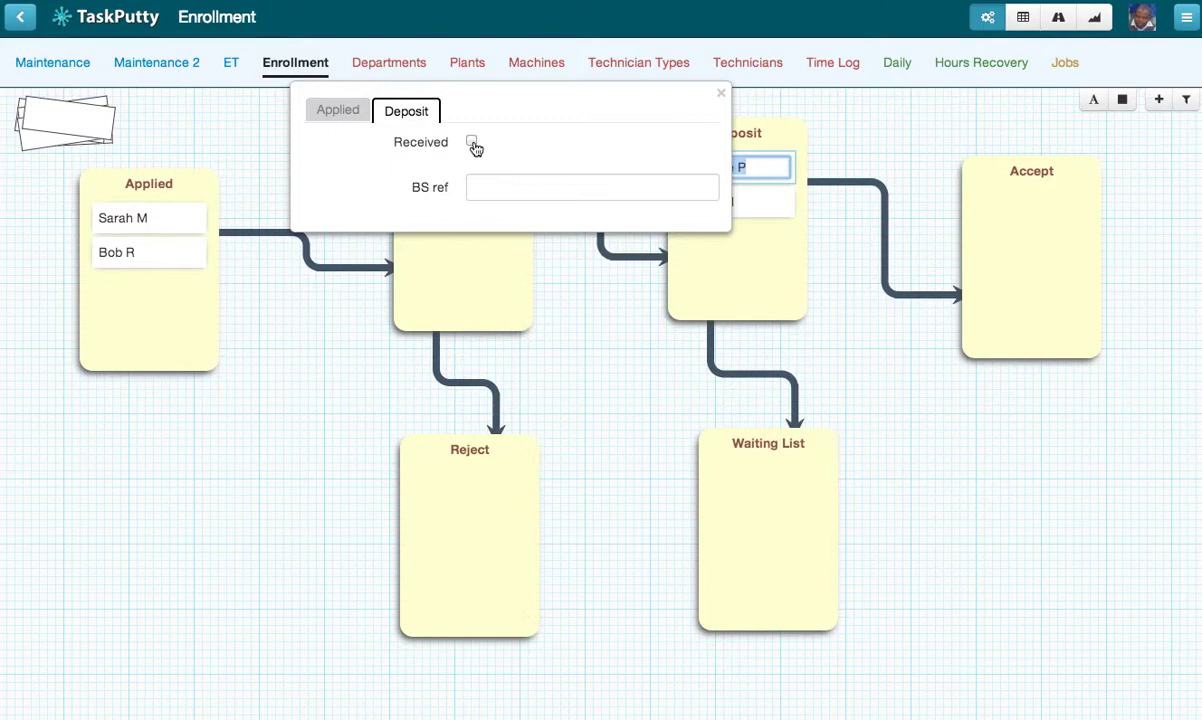
{"action": "left_click_drag", "start_coordinate": [523, 91], "coordinate": [418, 184]}
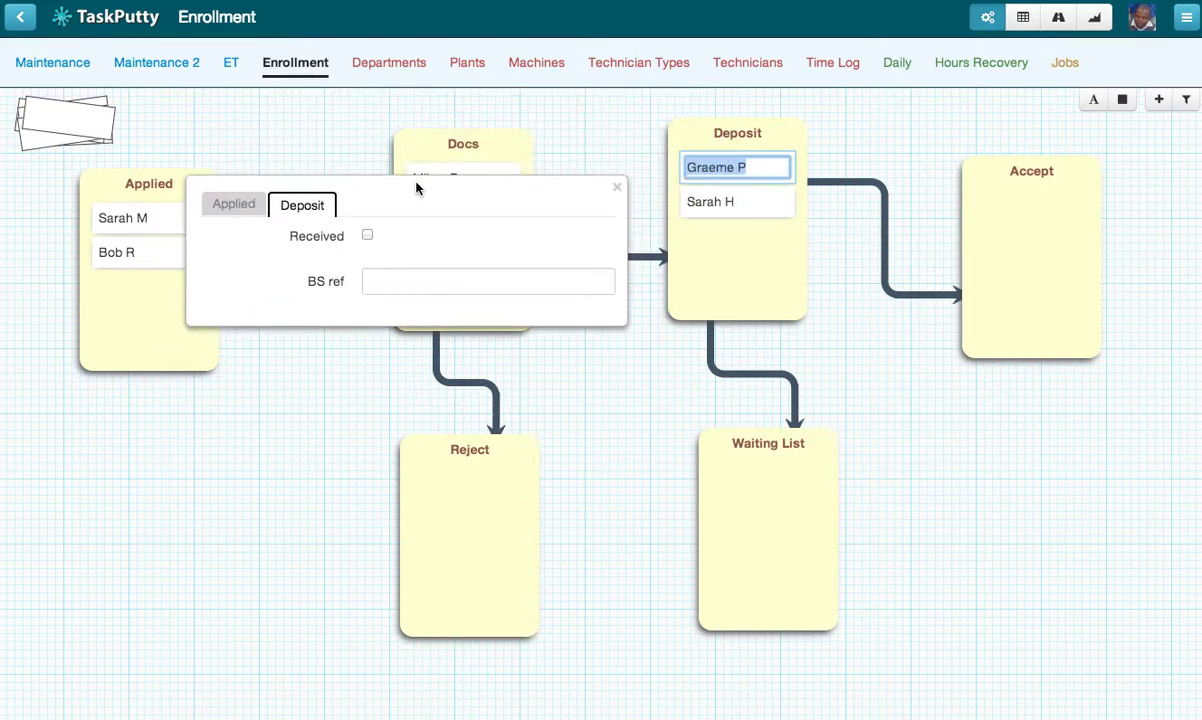
{"action": "left_click", "coordinate": [368, 237]}
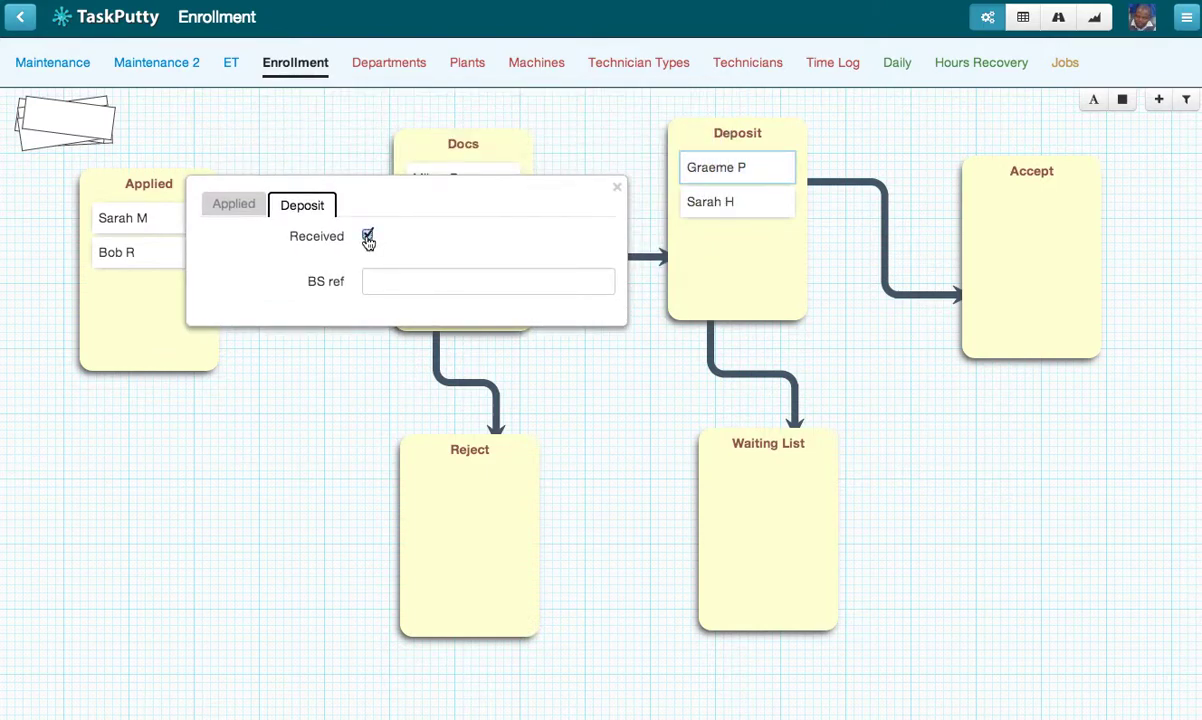
{"action": "left_click", "coordinate": [619, 191]}
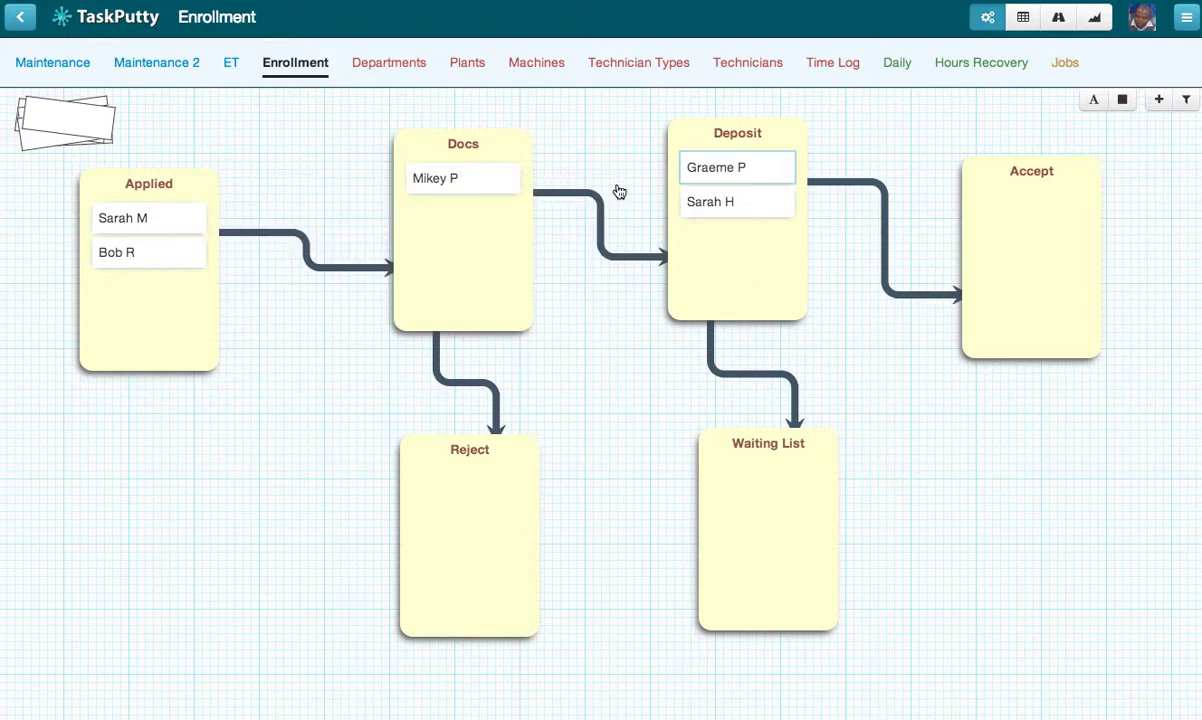
Review the full history of the top card in the Deposit bin, including the entry time, and close it.
{"action": "right_click", "coordinate": [758, 173]}
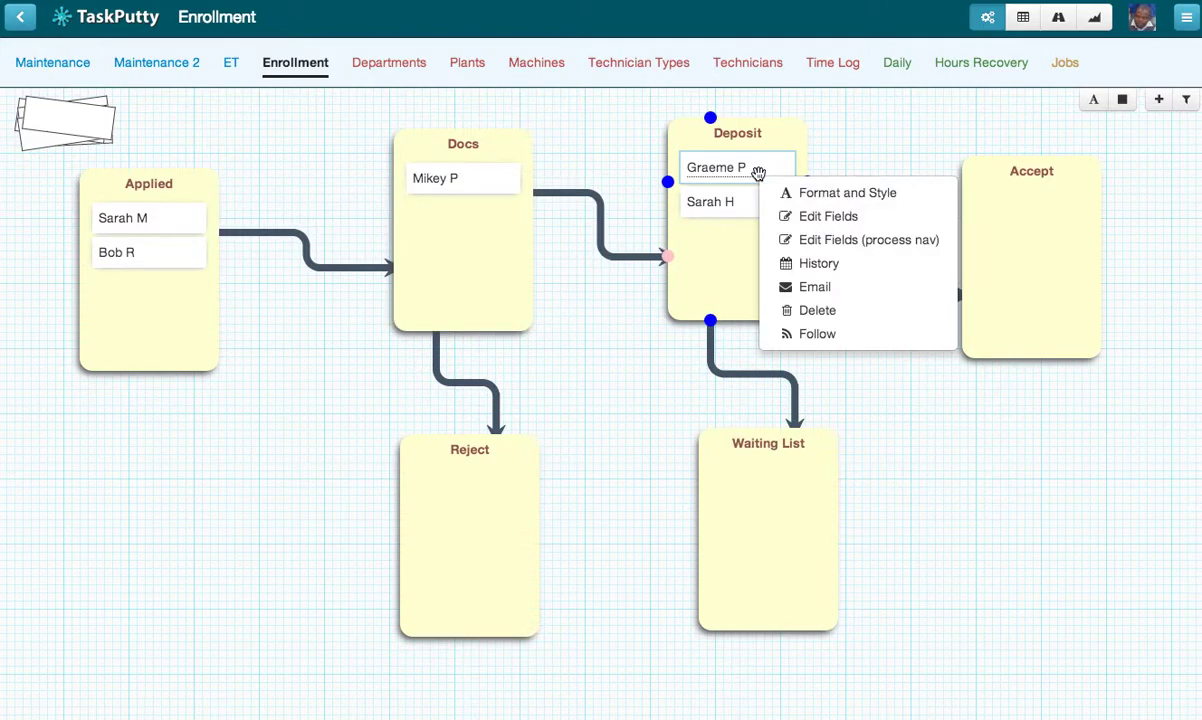
{"action": "left_click", "coordinate": [809, 262]}
{"action": "scroll", "coordinate": [555, 330], "scroll_direction": "down", "scroll_amount": 1}
{"action": "scroll", "coordinate": [555, 330], "scroll_direction": "up", "scroll_amount": 1}
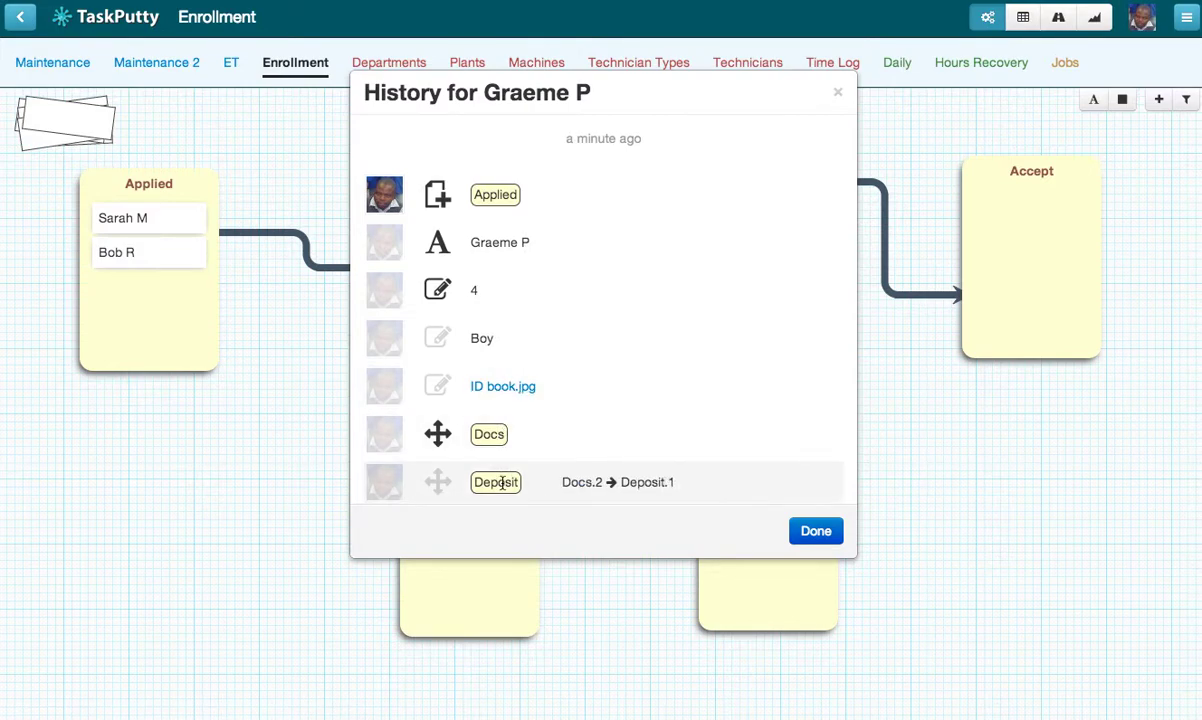
{"action": "scroll", "coordinate": [540, 470], "scroll_direction": "down", "scroll_amount": 2}
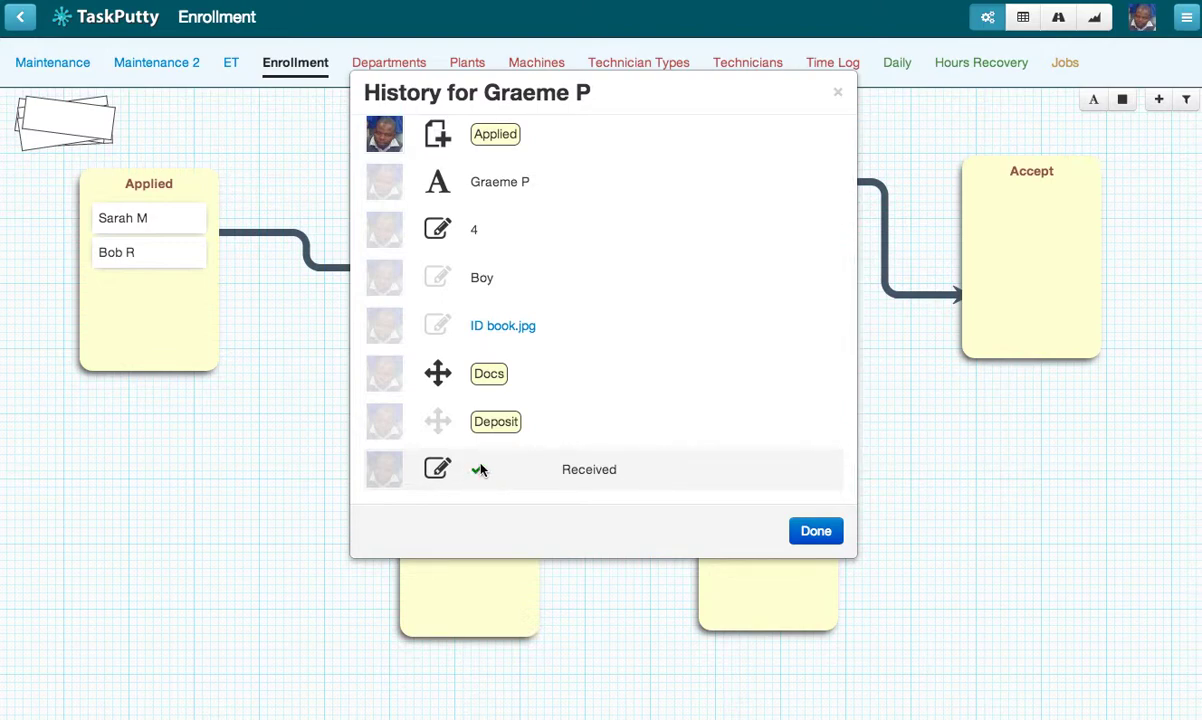
{"action": "scroll", "coordinate": [530, 420], "scroll_direction": "up", "scroll_amount": 3}
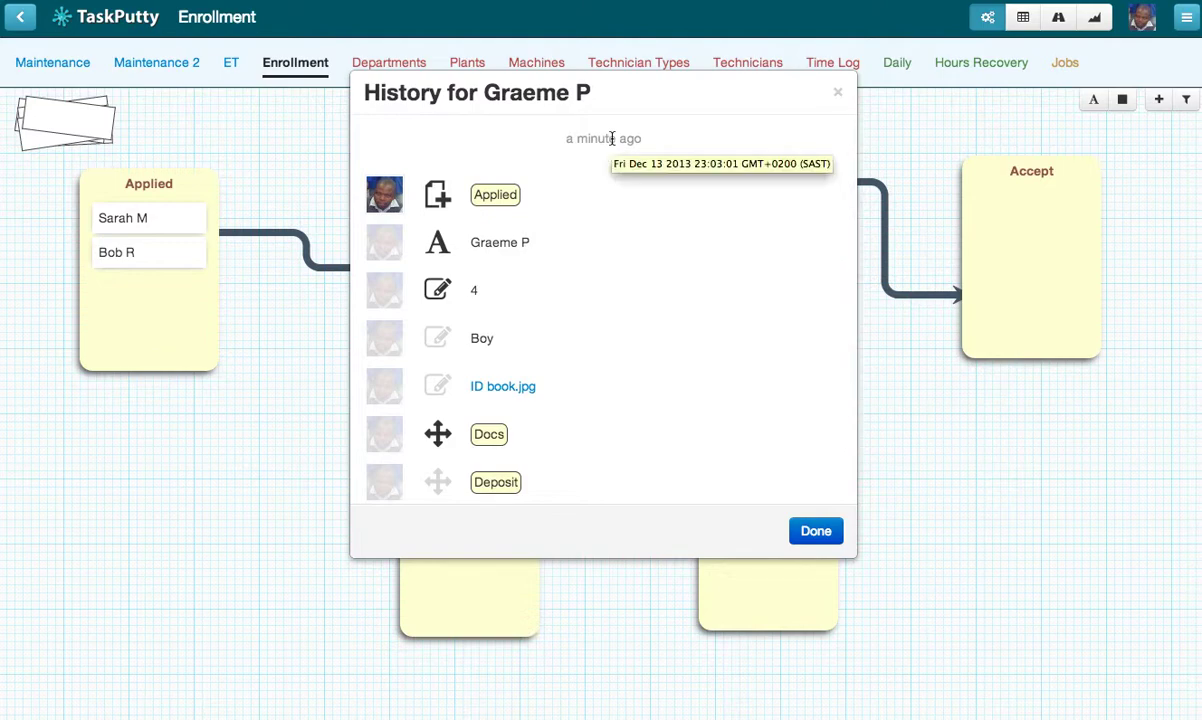
{"action": "left_click", "coordinate": [816, 529]}
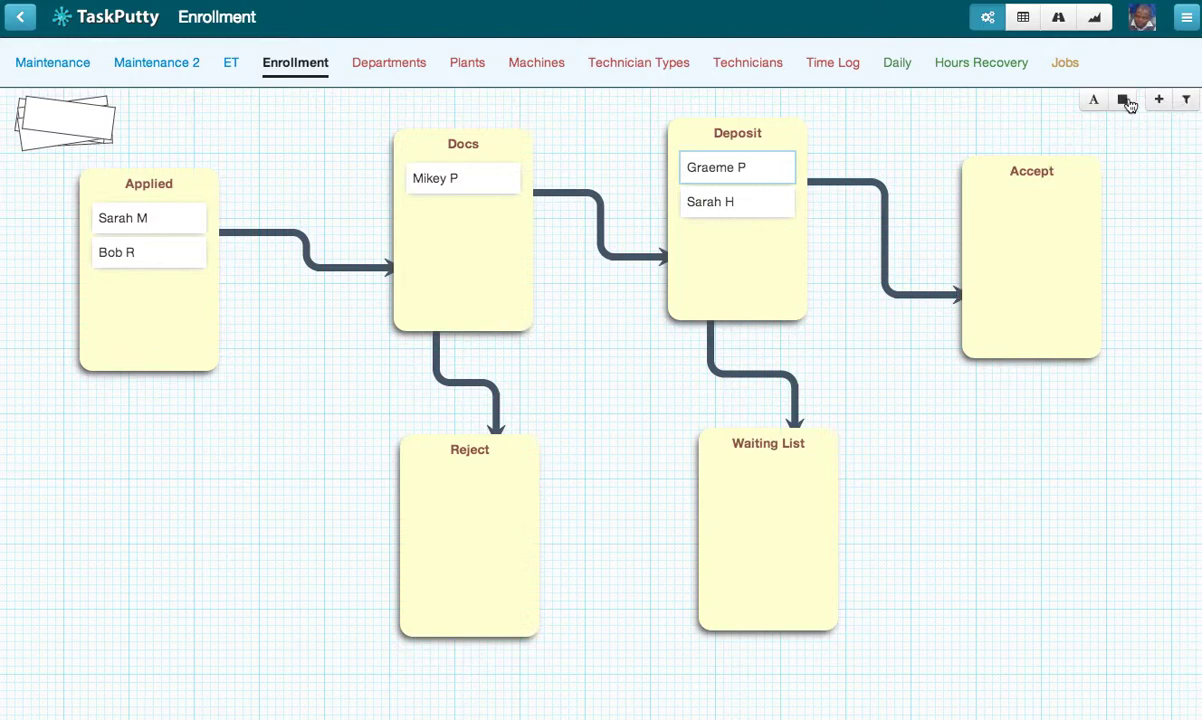
Move the remaining applicant cards from the Applied and Docs bins into the Deposit bin.
{"action": "mouse_move", "coordinate": [173, 216]}
{"action": "left_click_drag", "start_coordinate": [173, 216], "coordinate": [748, 203]}
{"action": "left_click_drag", "start_coordinate": [459, 177], "coordinate": [724, 223]}
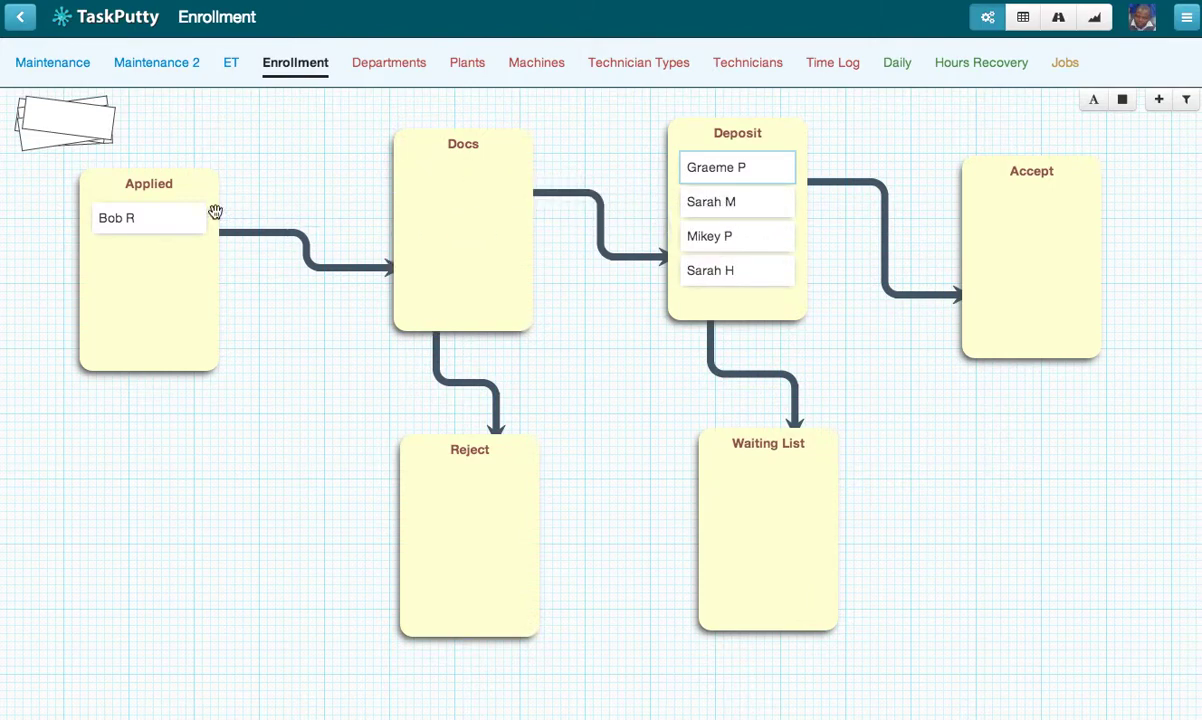
{"action": "left_click_drag", "start_coordinate": [156, 209], "coordinate": [741, 198]}
Reposition the Waiting List bin directly below Deposit and lengthen the Deposit bin to fit all five cards.
{"action": "left_click_drag", "start_coordinate": [751, 499], "coordinate": [720, 532]}
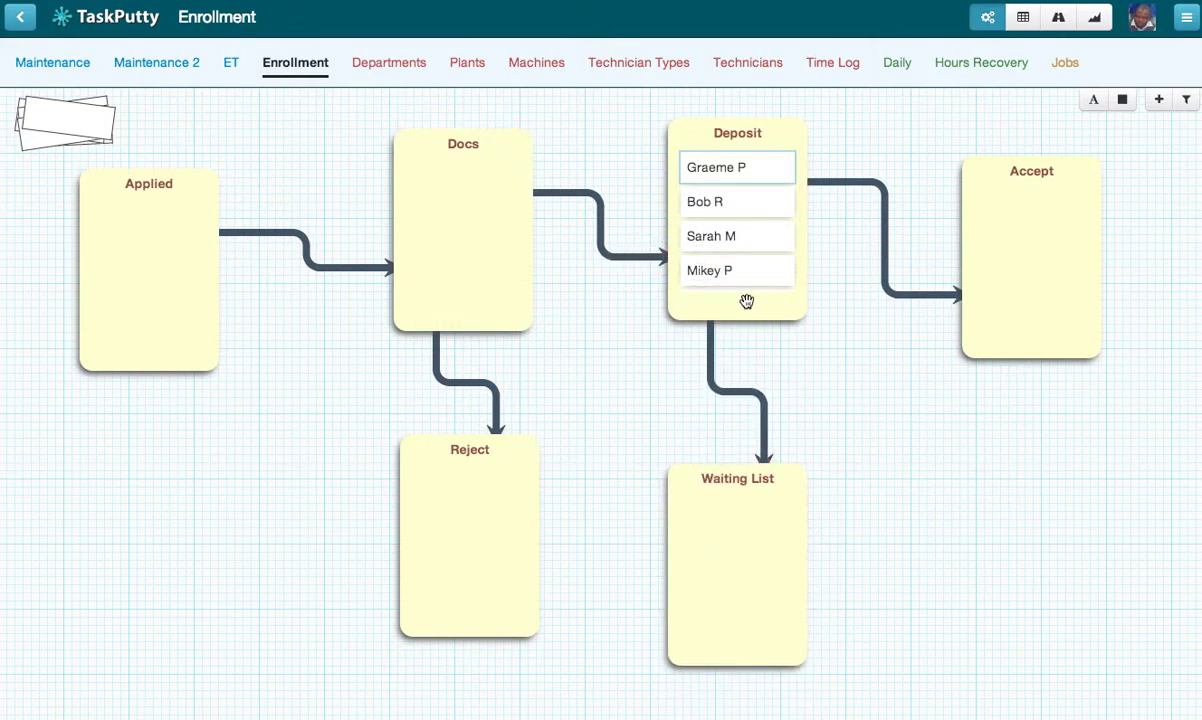
{"action": "mouse_move", "coordinate": [711, 320]}
{"action": "left_click_drag", "start_coordinate": [711, 324], "coordinate": [744, 389]}
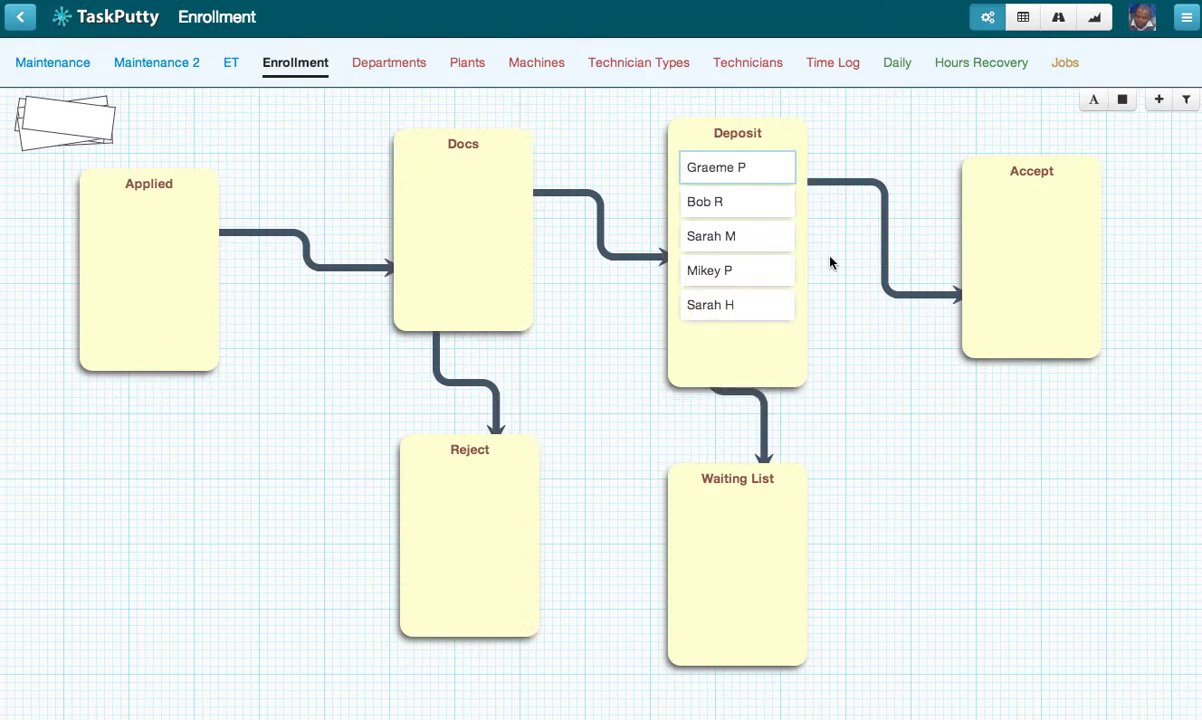
Examine the Deposit bin's applicants in the table view and the process navigation view, ending back at the diagram.
{"action": "double_click", "coordinate": [708, 346]}
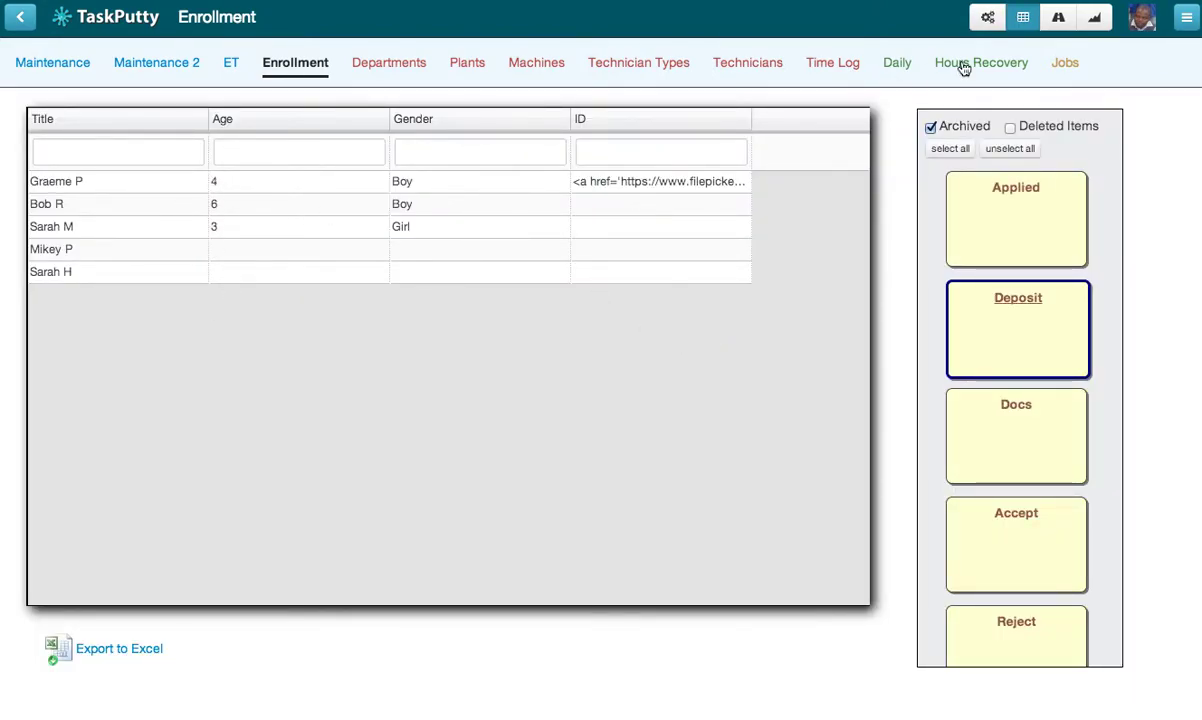
{"action": "left_click", "coordinate": [987, 19]}
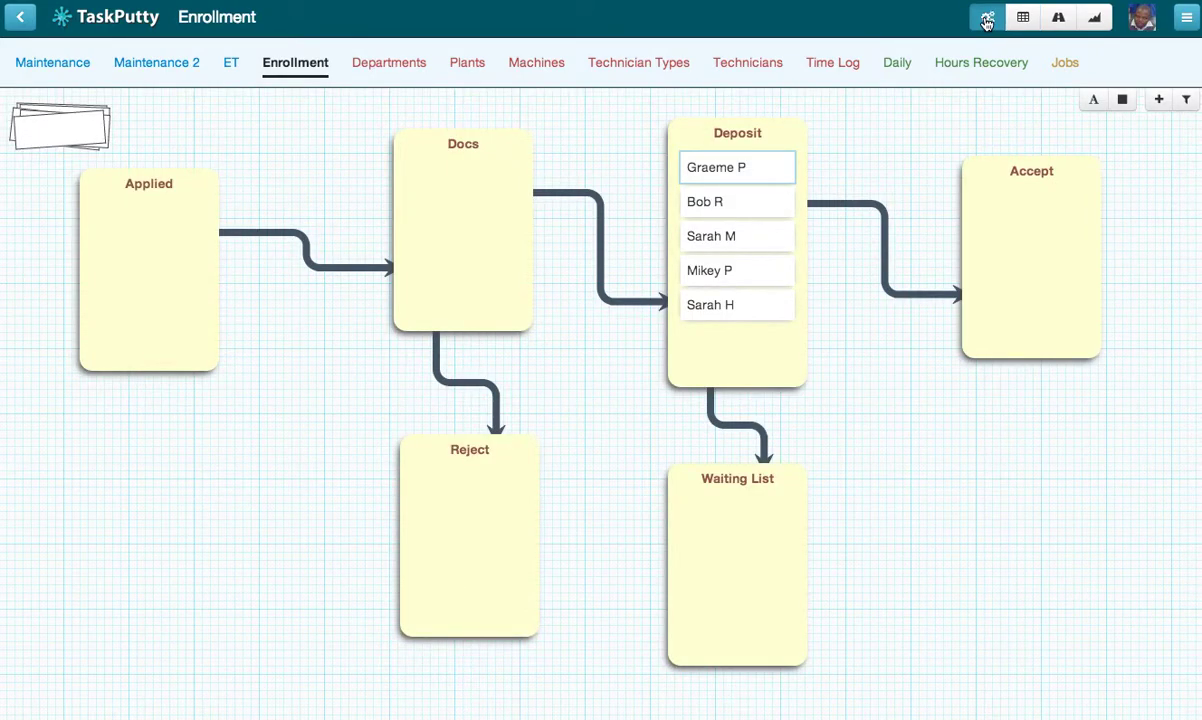
{"action": "left_click", "coordinate": [1062, 22]}
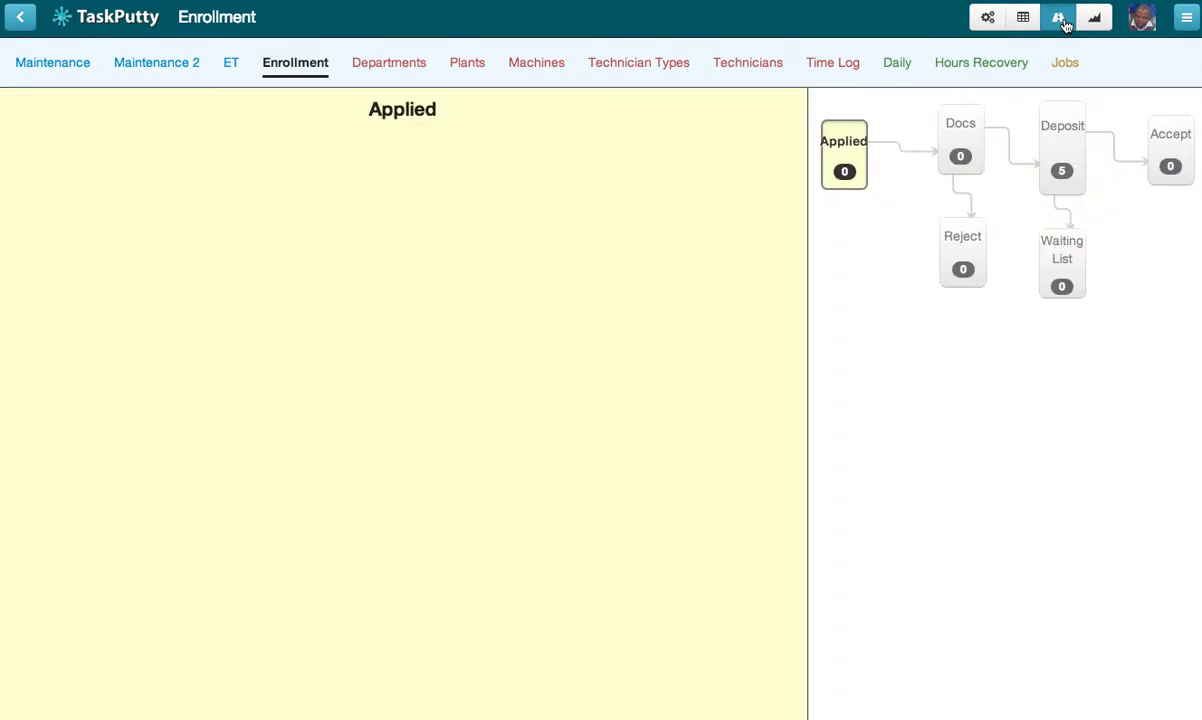
{"action": "left_click", "coordinate": [1062, 162]}
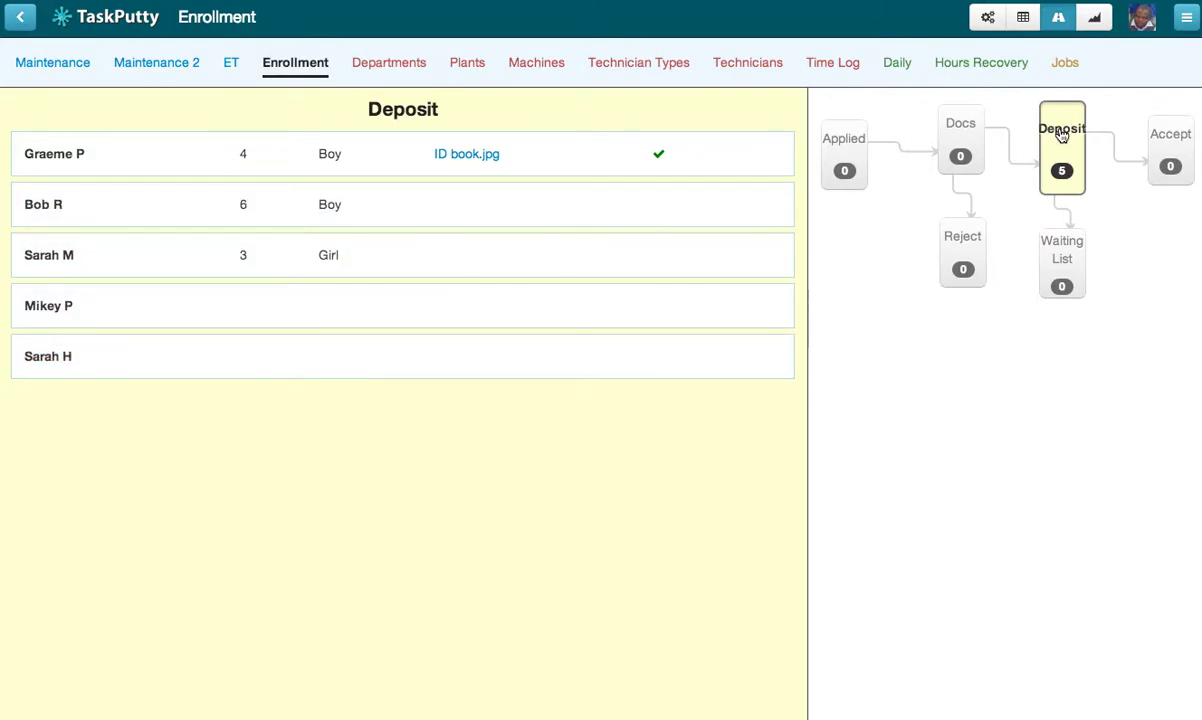
{"action": "left_click", "coordinate": [987, 19]}
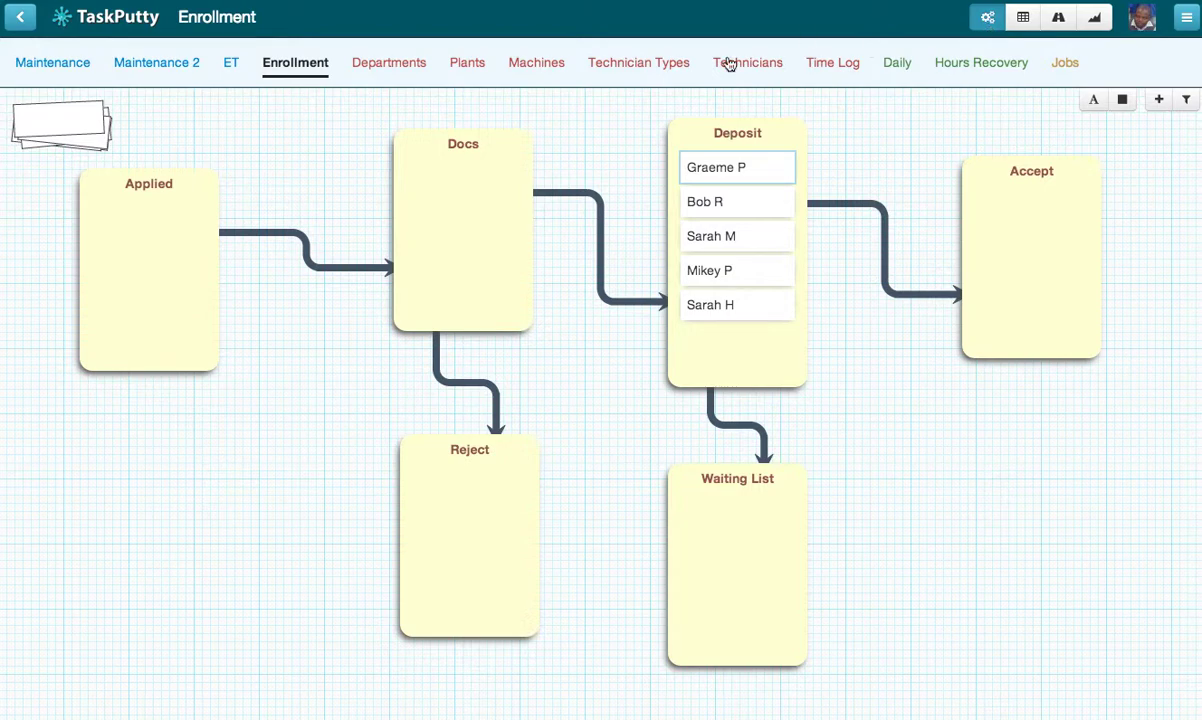
Show the Maintenance process as a diagram and add a new job card to its Inbox bin.
{"action": "mouse_move", "coordinate": [444, 172]}
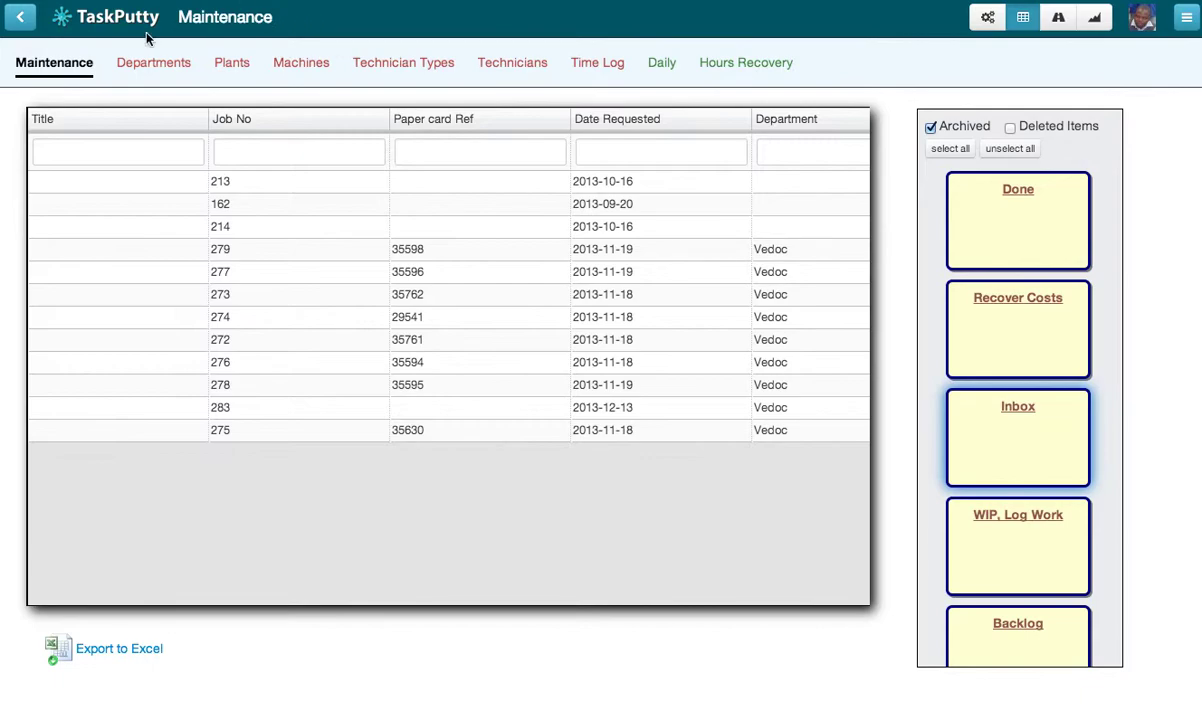
{"action": "left_click", "coordinate": [988, 22]}
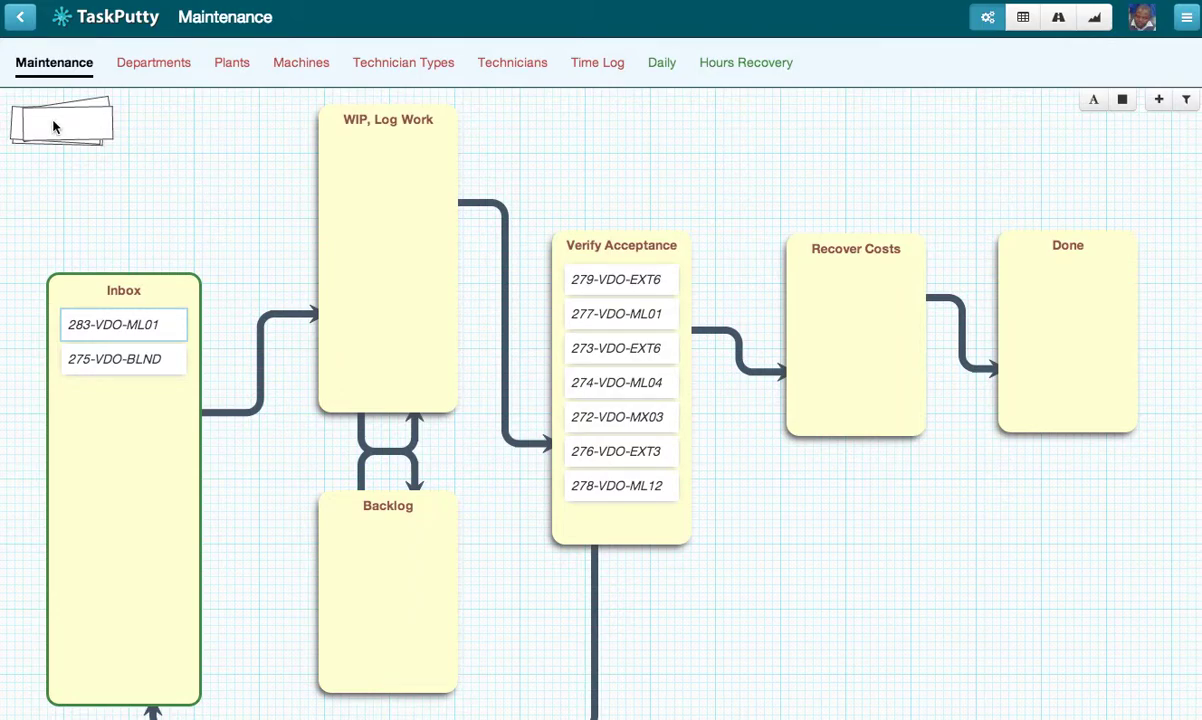
{"action": "left_click_drag", "start_coordinate": [55, 126], "coordinate": [104, 324]}
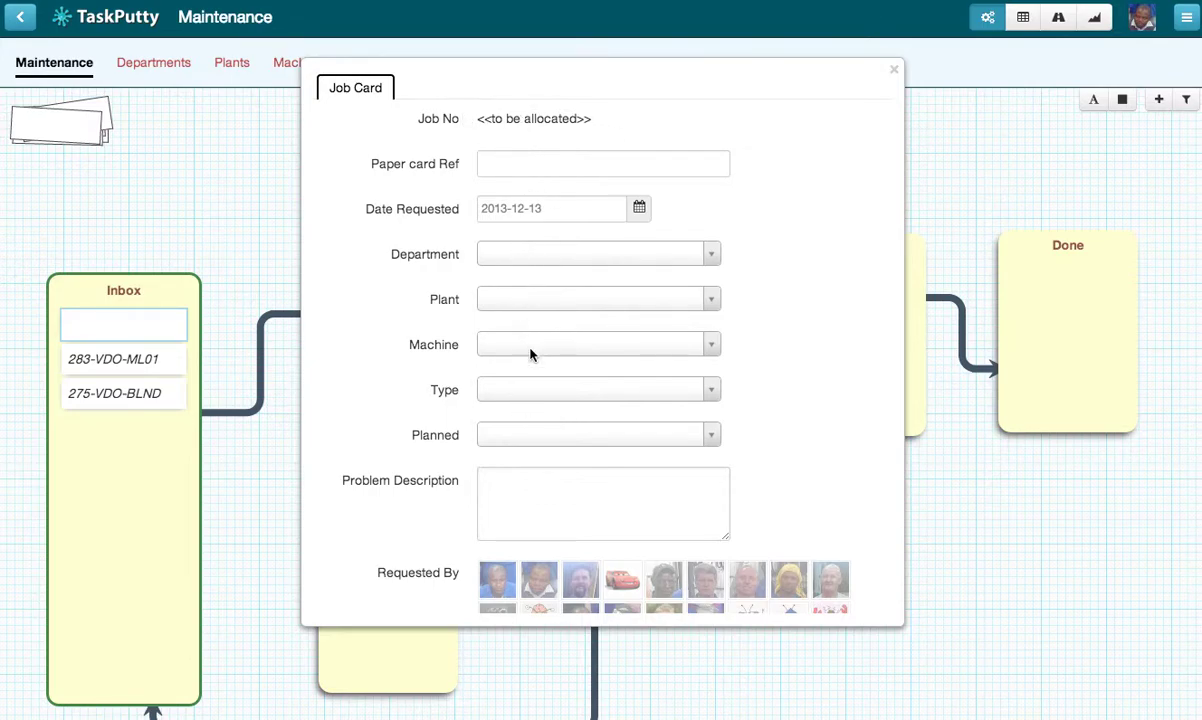
Set the new job card's Department to Vedoc and its Plant to DIAOSNER 2, and close the card.
{"action": "left_click", "coordinate": [533, 258]}
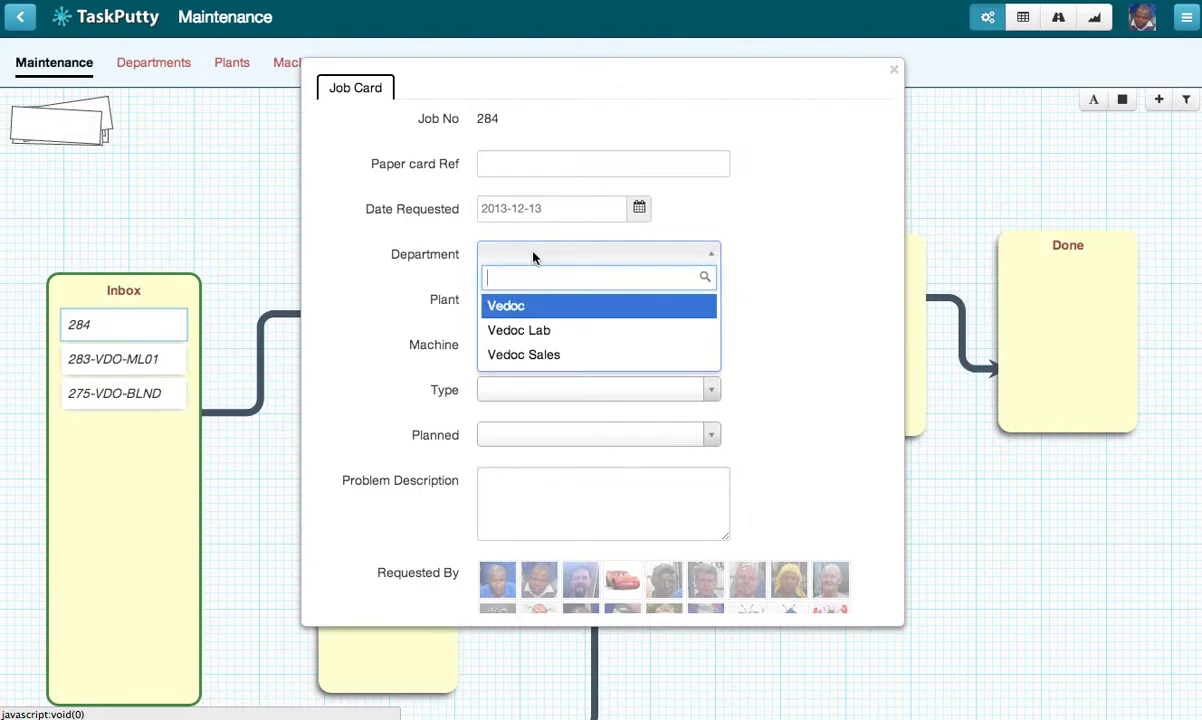
{"action": "left_click", "coordinate": [510, 306]}
{"action": "left_click", "coordinate": [528, 302]}
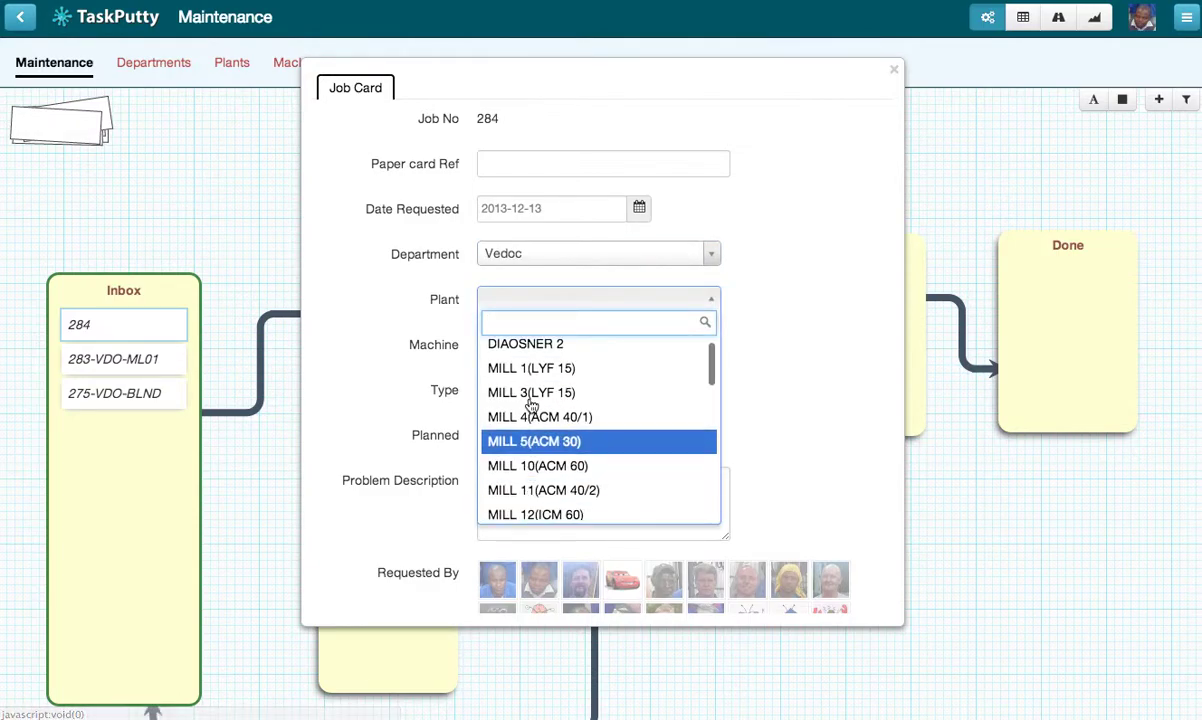
{"action": "scroll", "coordinate": [538, 475], "scroll_direction": "down", "scroll_amount": 3}
{"action": "scroll", "coordinate": [538, 478], "scroll_direction": "down", "scroll_amount": 3}
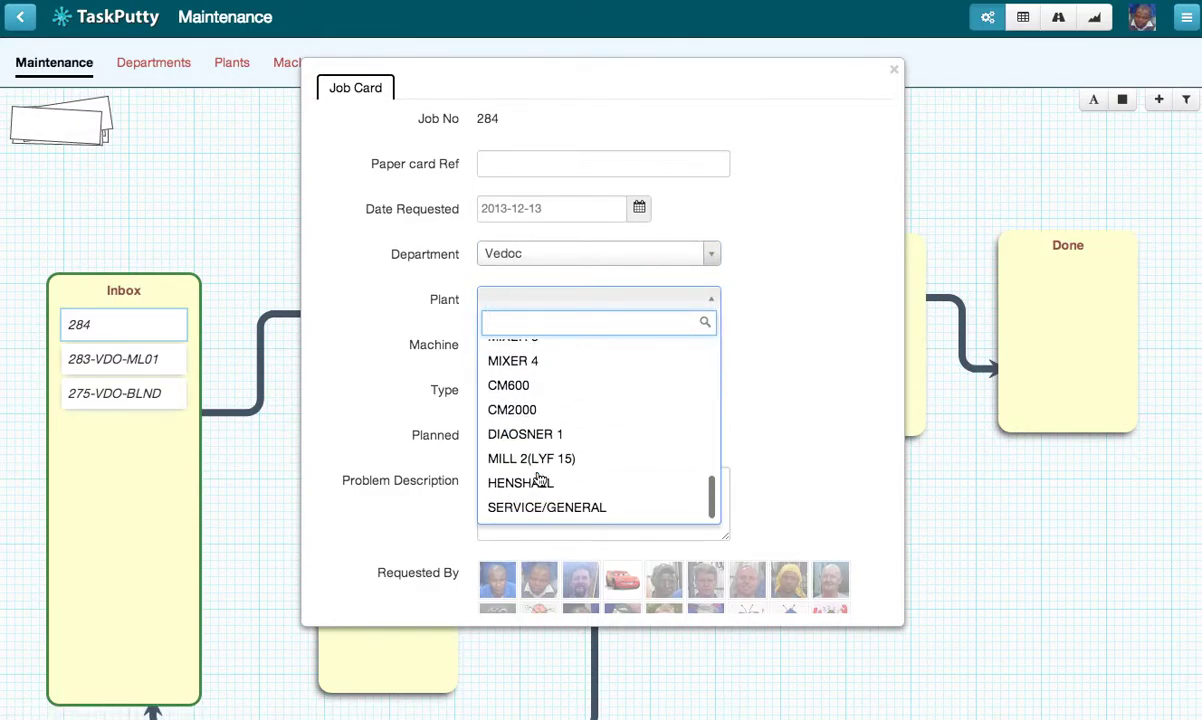
{"action": "scroll", "coordinate": [538, 475], "scroll_direction": "up", "scroll_amount": 5}
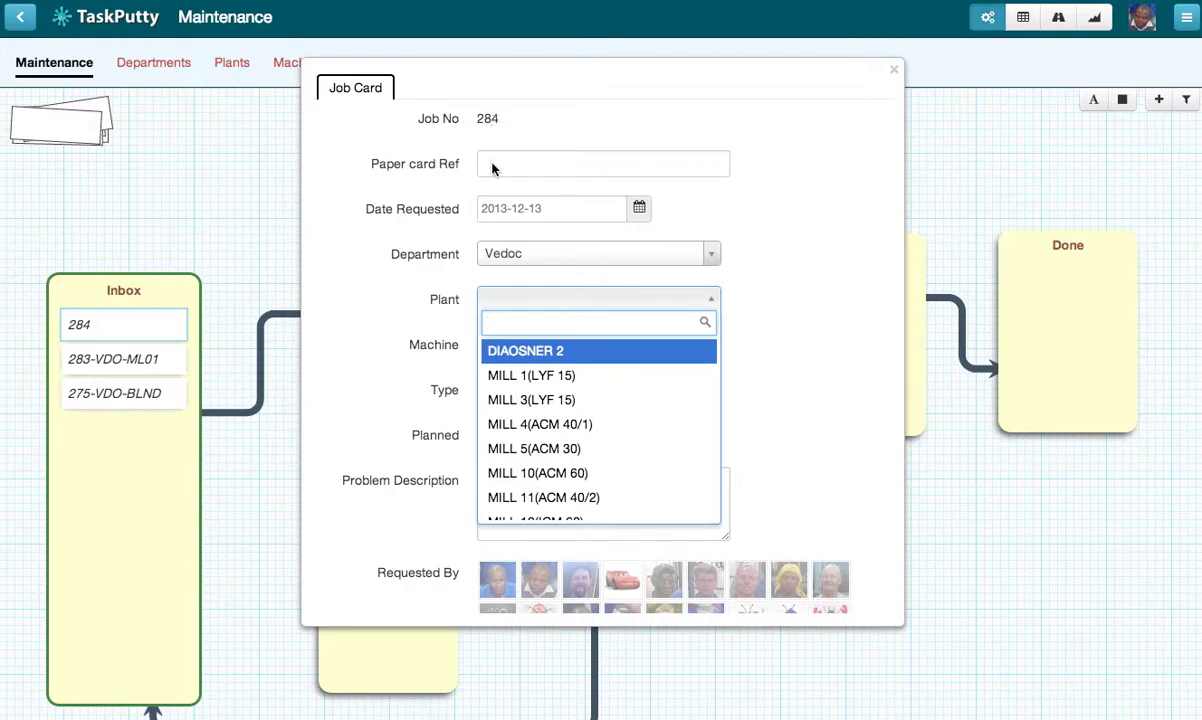
{"action": "left_click", "coordinate": [495, 350]}
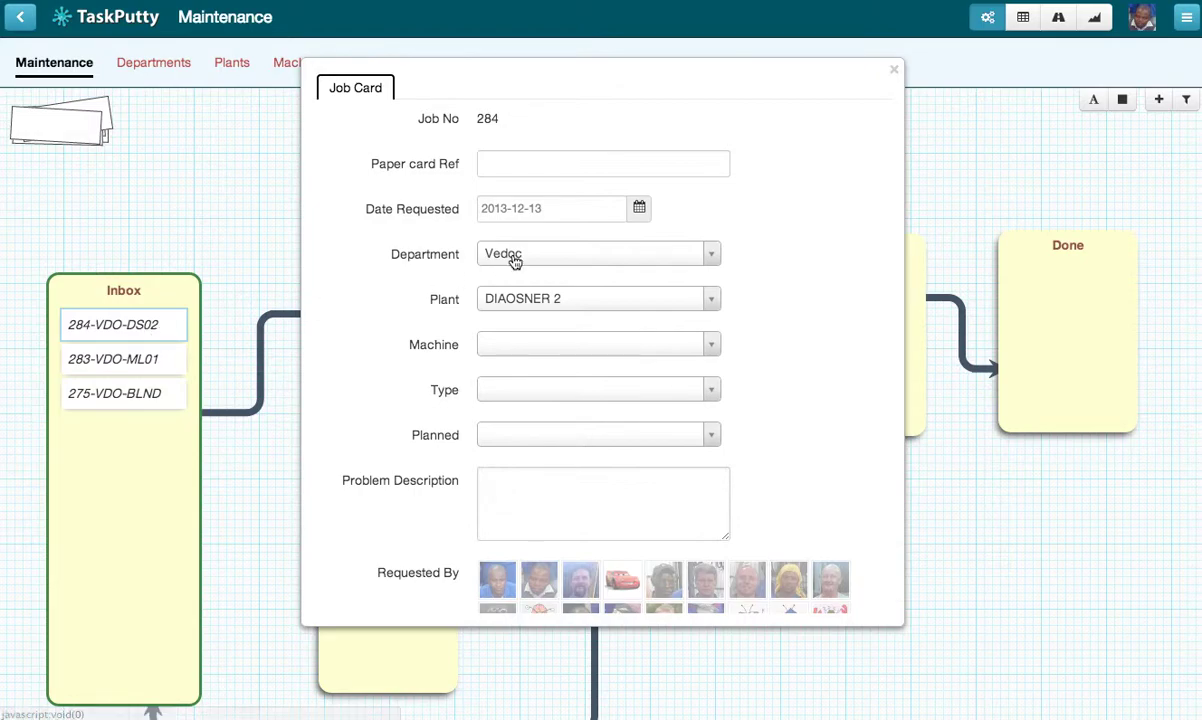
{"action": "left_click", "coordinate": [894, 76]}
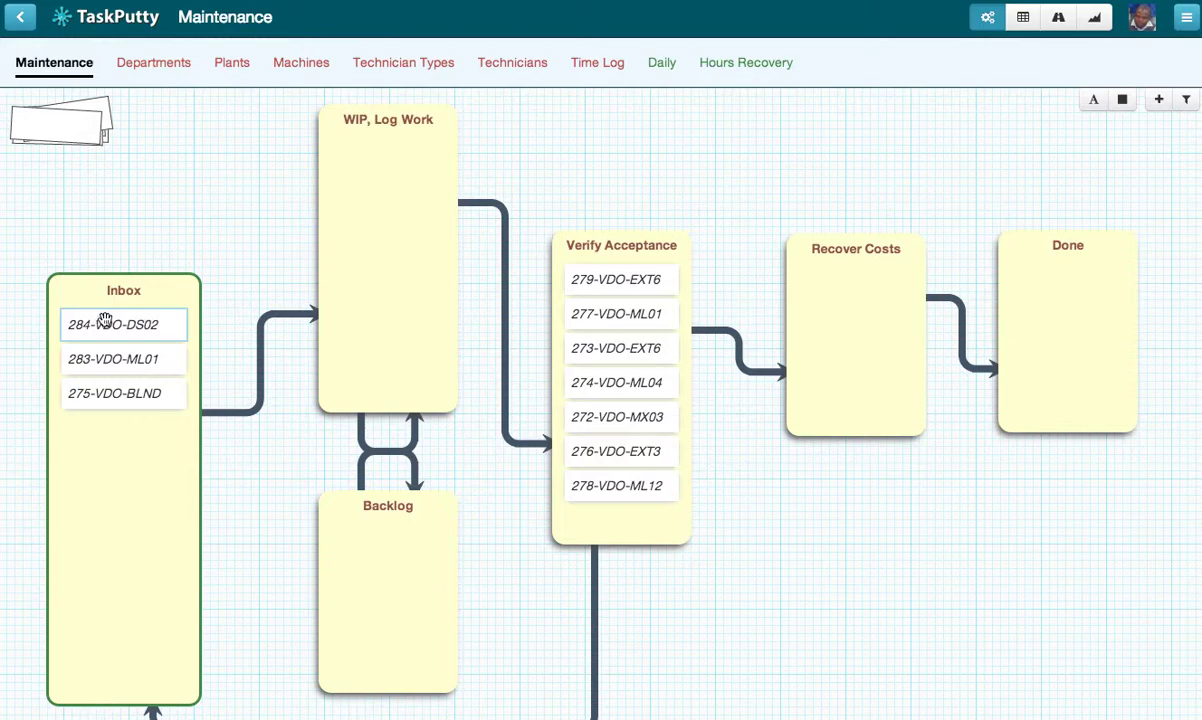
Examine the Plants and Departments reference lists with their short names, comparing them with the Inbox card titles in the Maintenance diagram.
{"action": "left_click", "coordinate": [229, 66]}
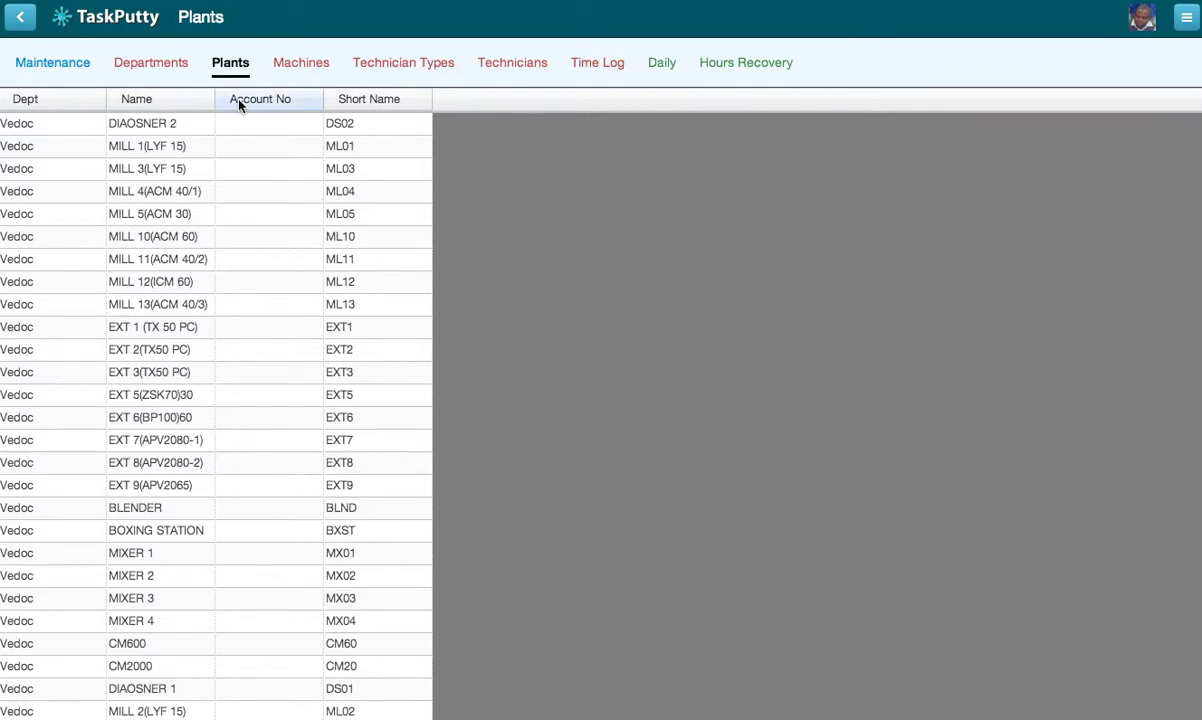
{"action": "left_click", "coordinate": [166, 68]}
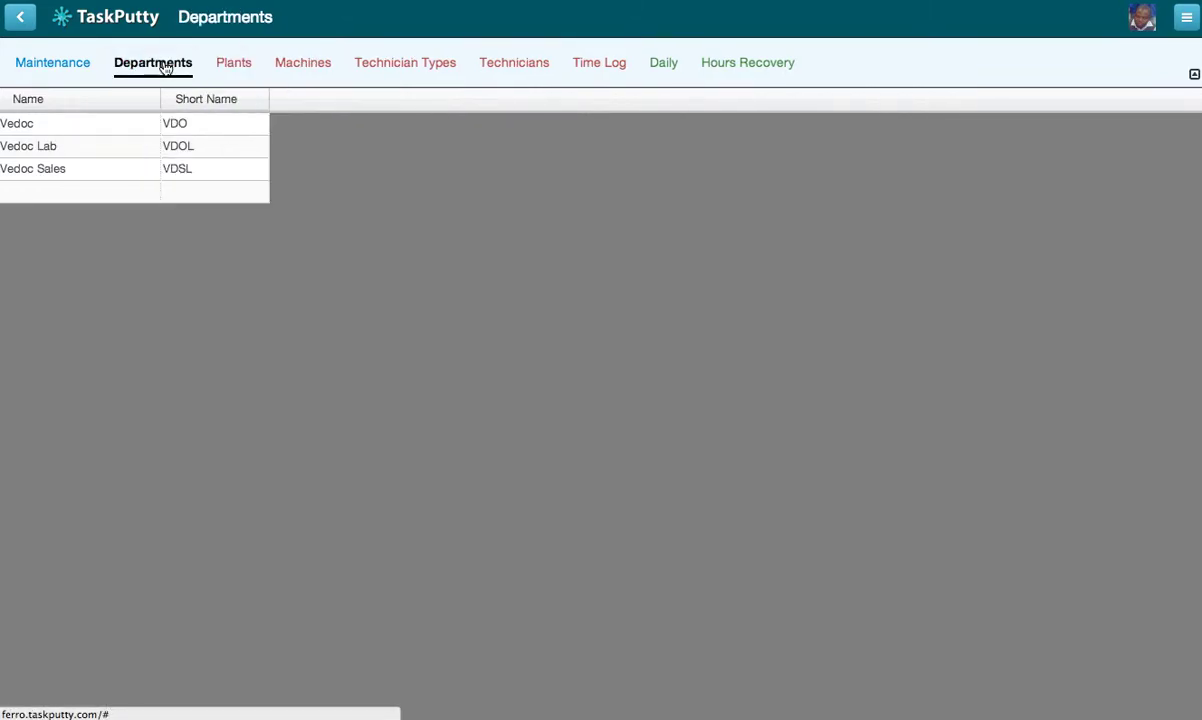
{"action": "left_click", "coordinate": [223, 61]}
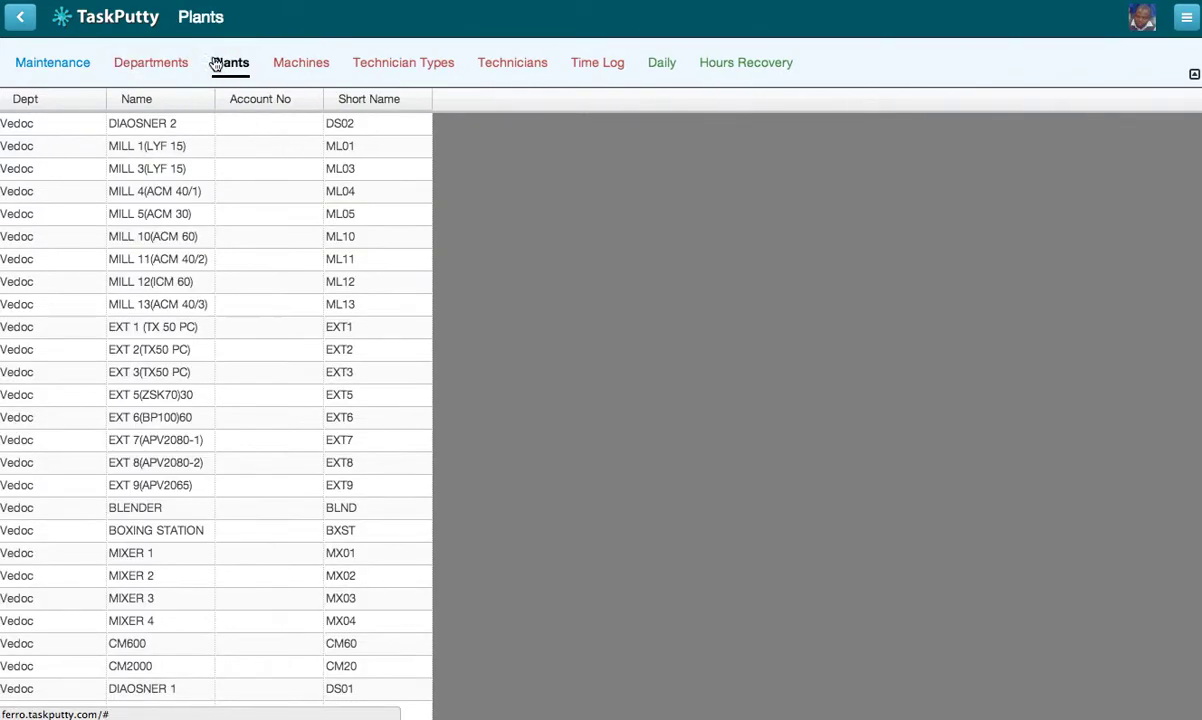
{"action": "left_click", "coordinate": [56, 71]}
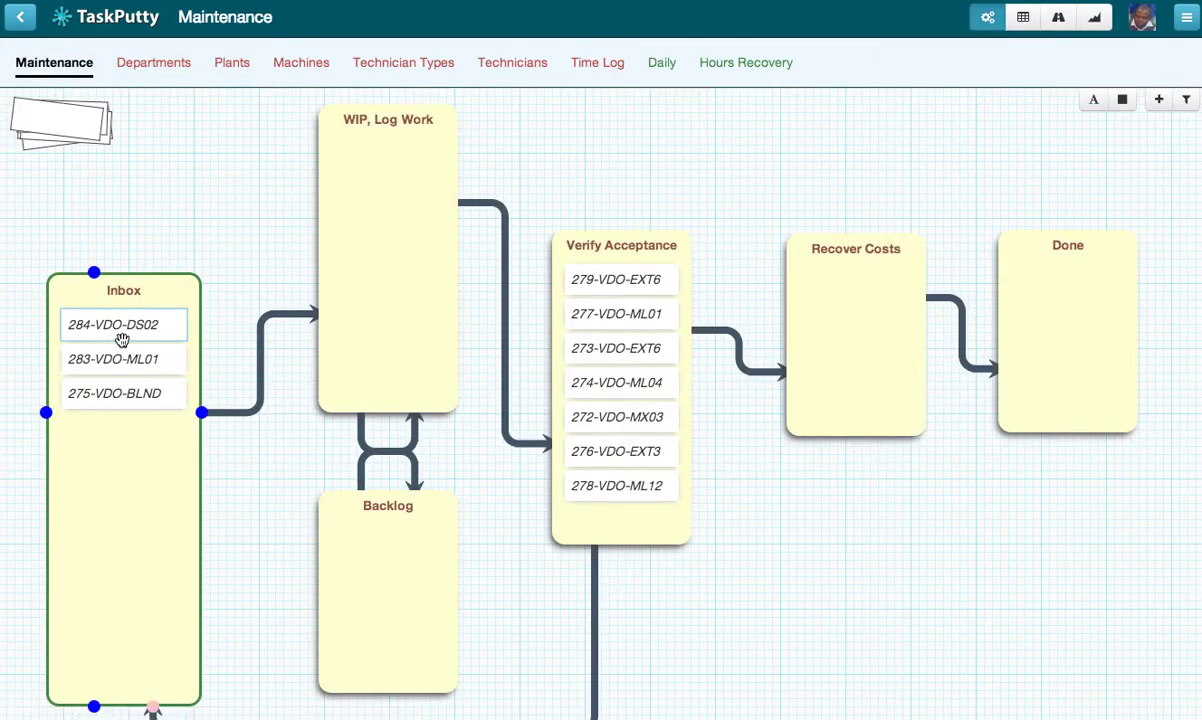
{"action": "left_click", "coordinate": [222, 62]}
{"action": "scroll", "coordinate": [153, 337], "scroll_direction": "down", "scroll_amount": 10}
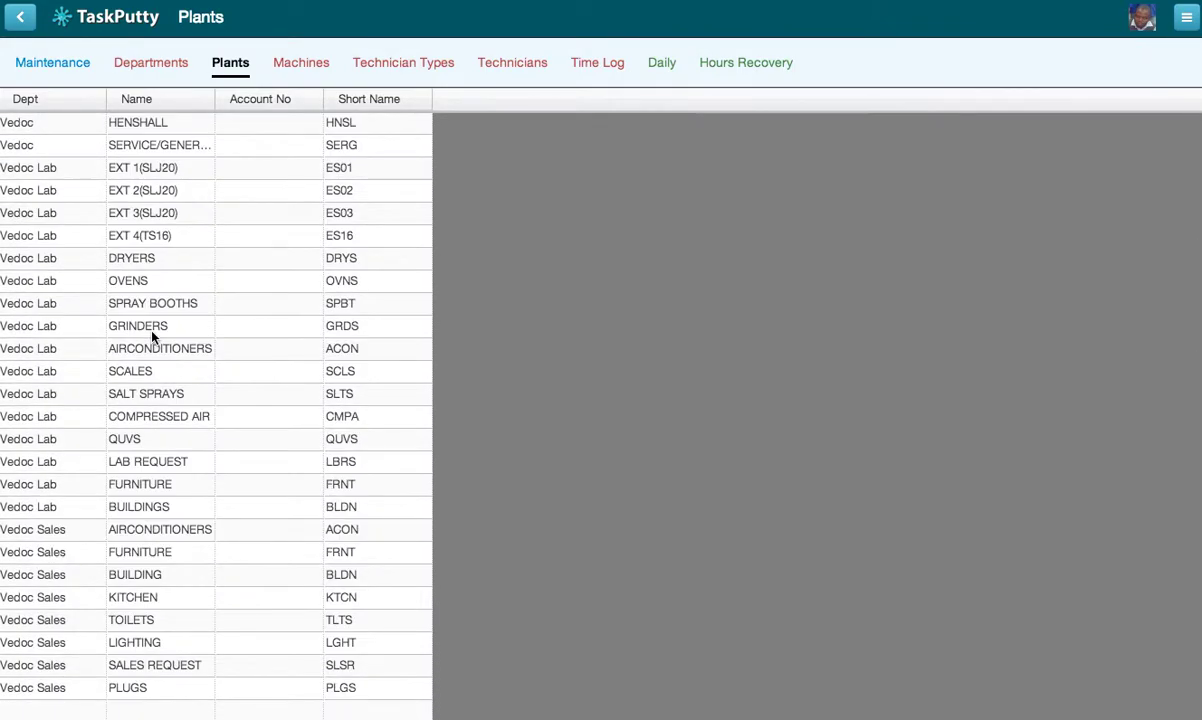
{"action": "left_click", "coordinate": [72, 74]}
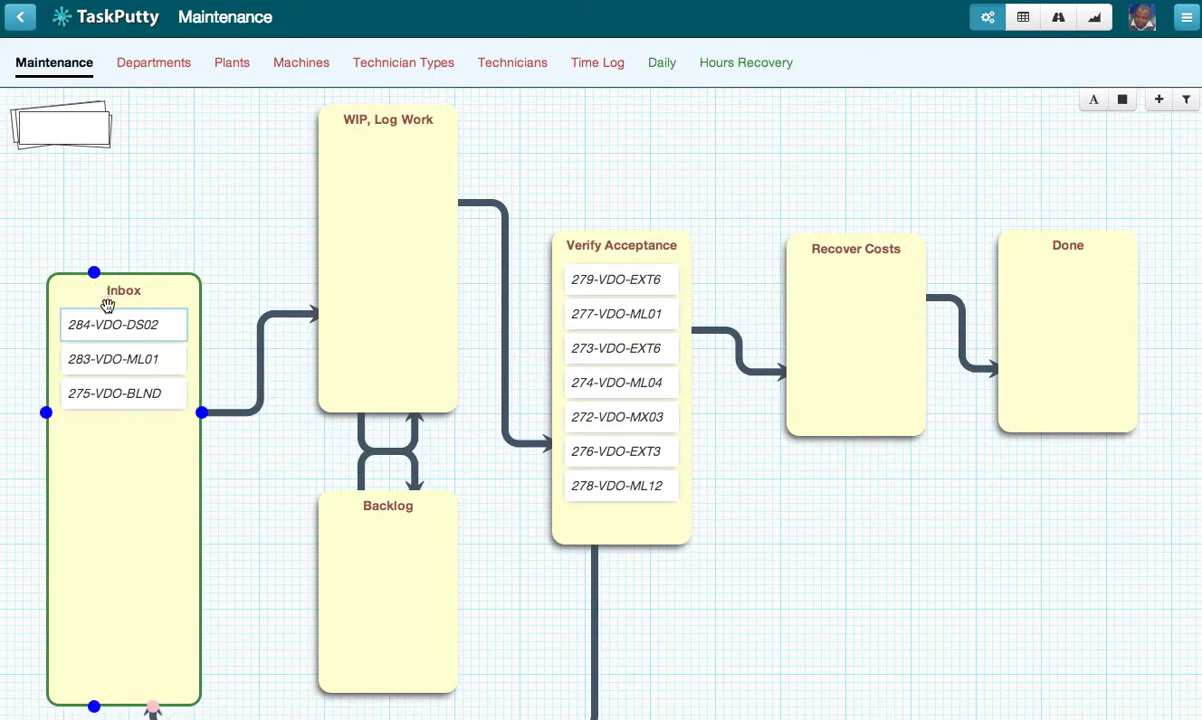
Reopen the top Inbox job card, view the available Plant options, and close the card unchanged.
{"action": "left_click", "coordinate": [105, 322]}
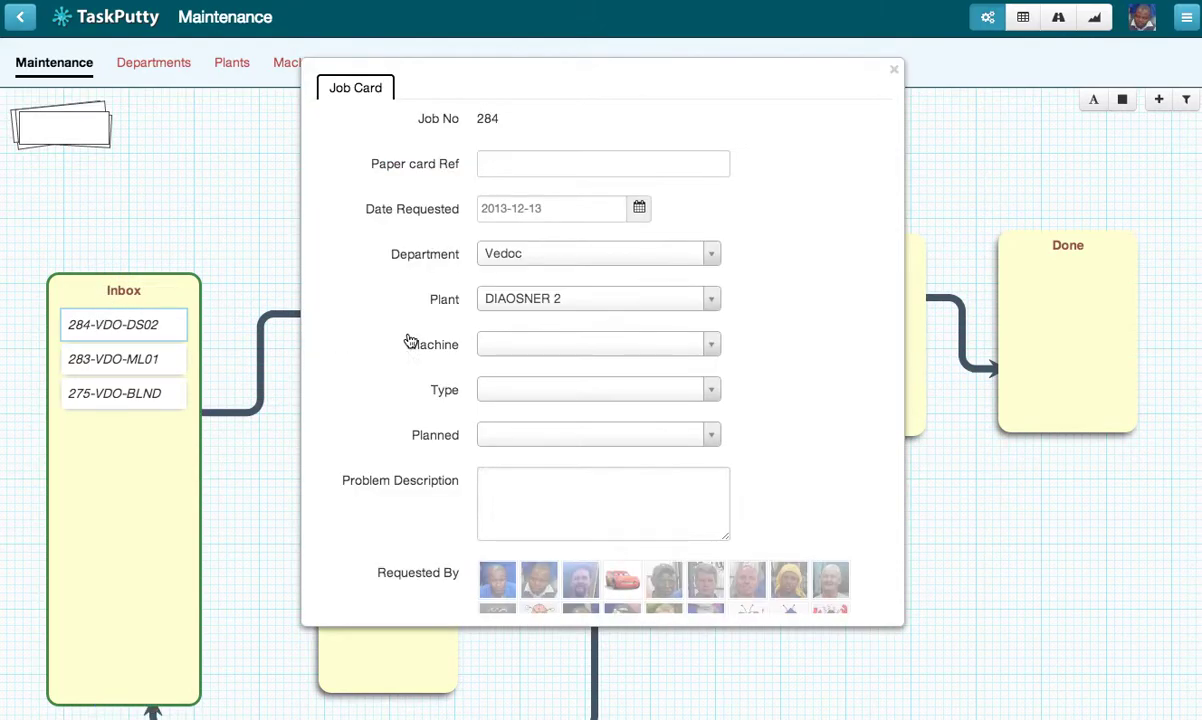
{"action": "left_click", "coordinate": [529, 300]}
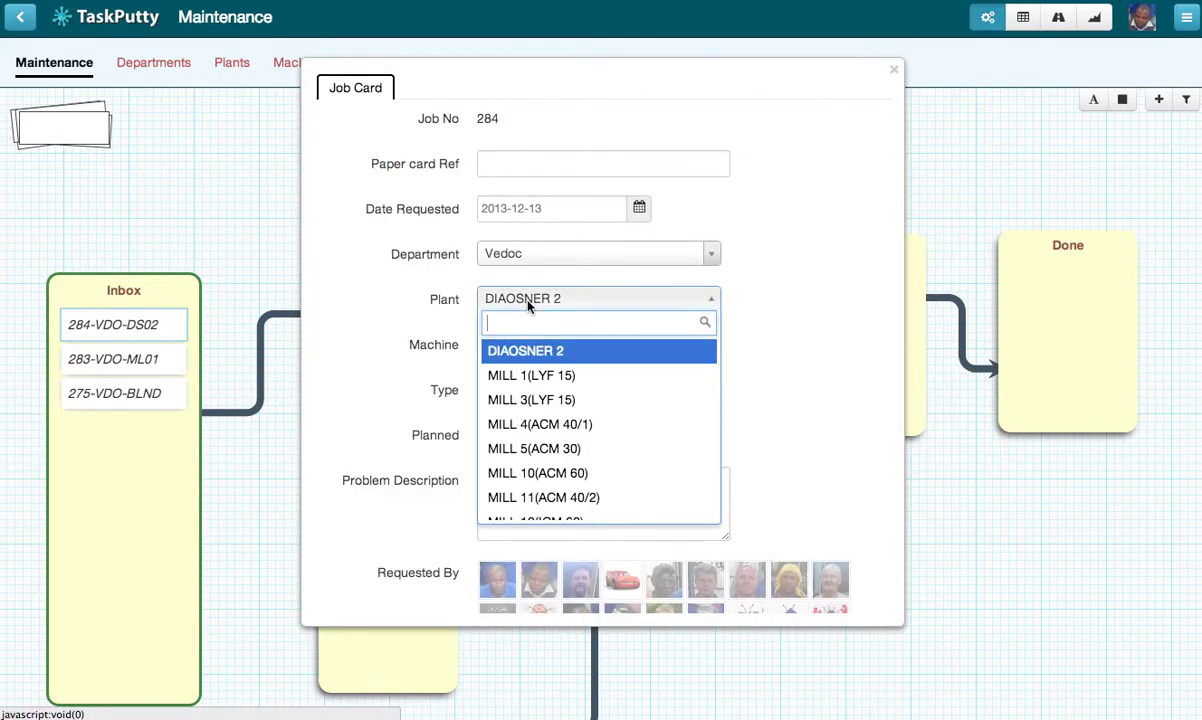
{"action": "left_click", "coordinate": [894, 72]}
{"action": "left_click", "coordinate": [894, 72]}
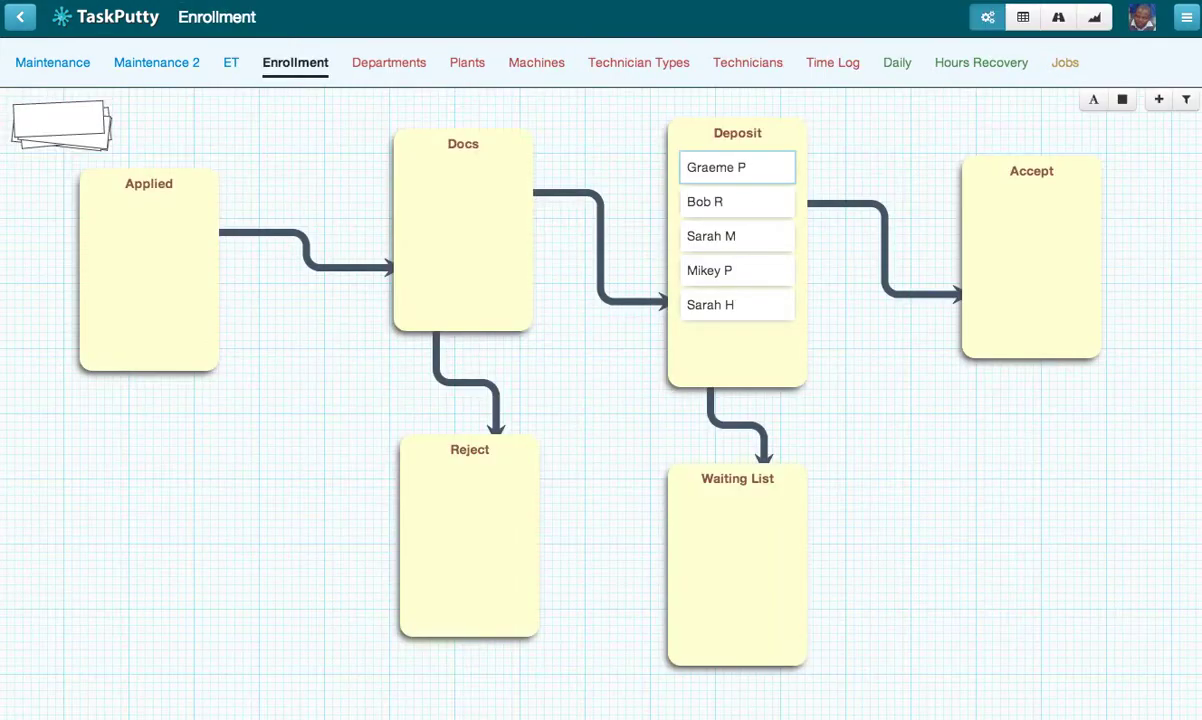
Open the email conversation of the Broken geyser card in the Logged bin of the Maintenance 2 process.
{"action": "left_click", "coordinate": [144, 65]}
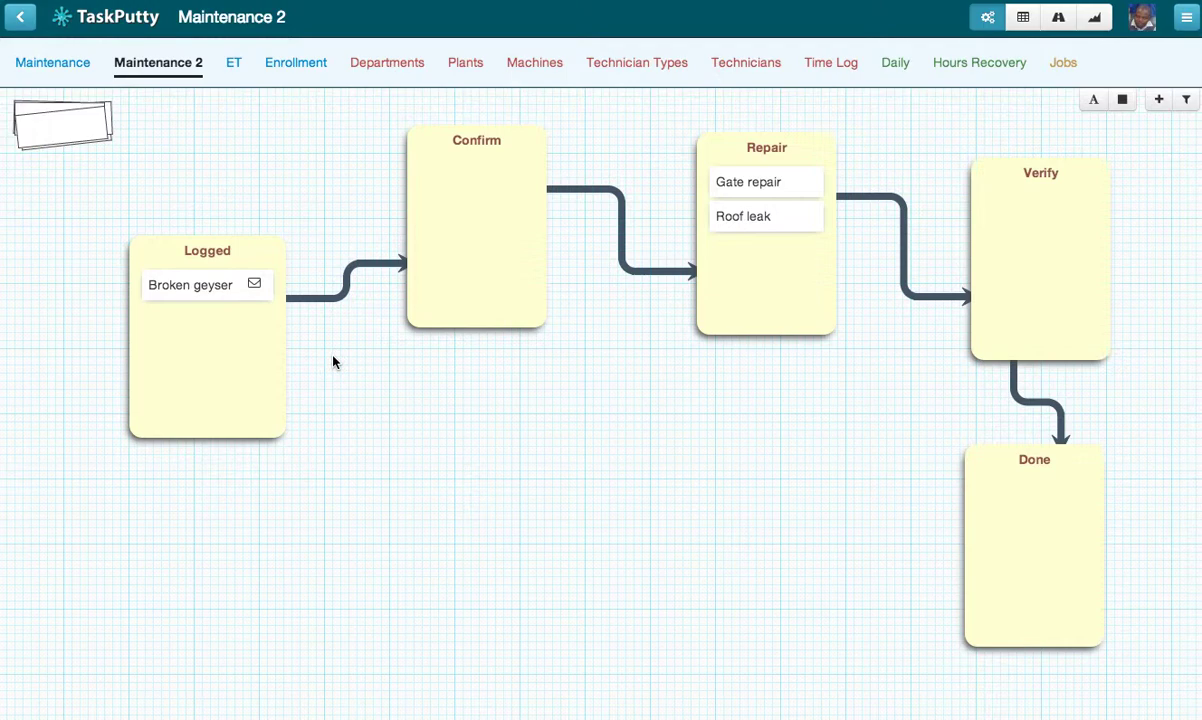
{"action": "right_click", "coordinate": [204, 283]}
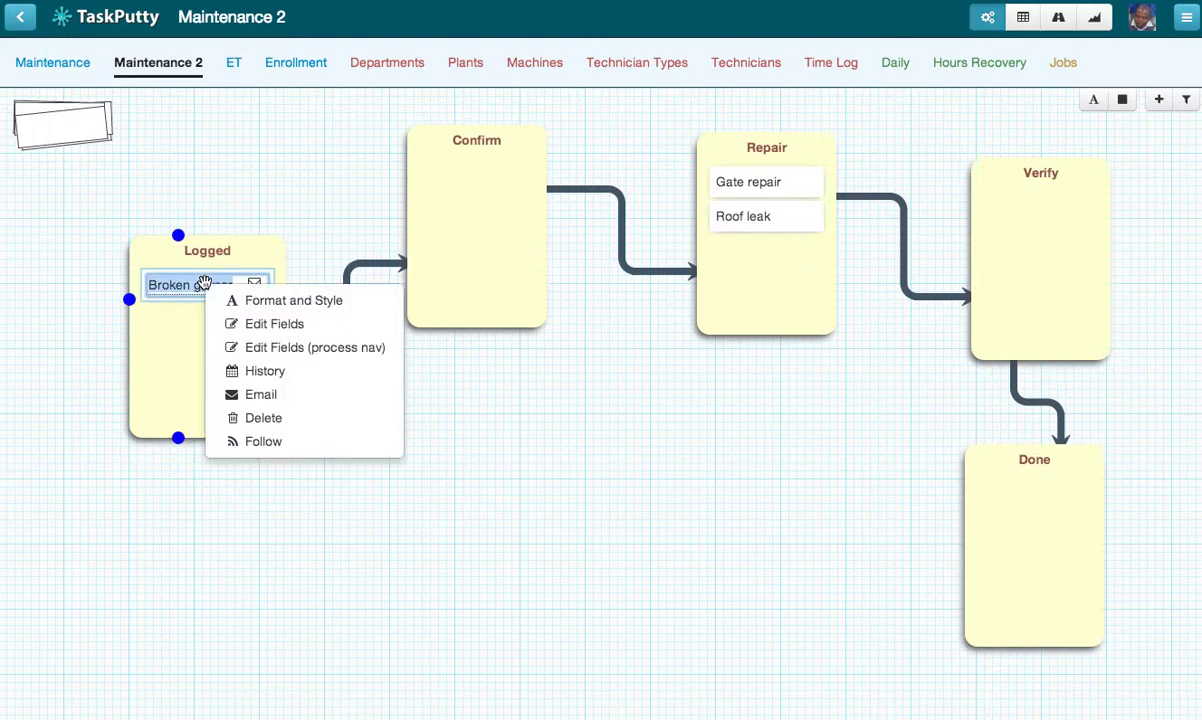
{"action": "left_click", "coordinate": [293, 165]}
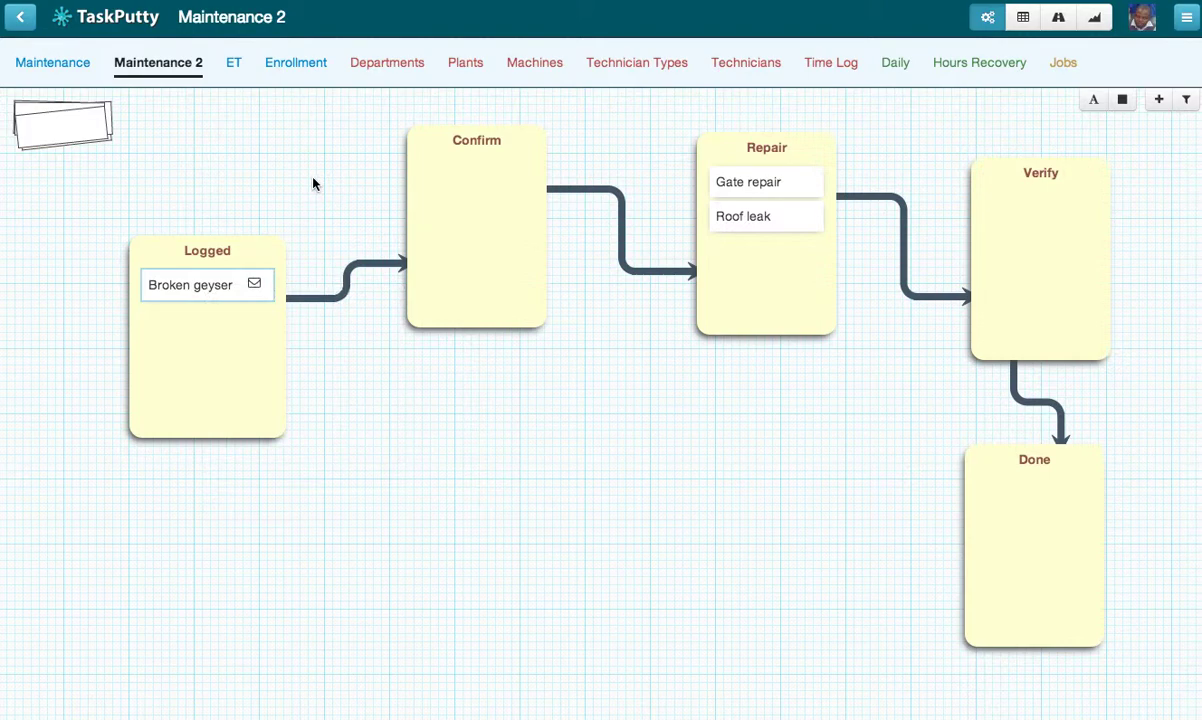
{"action": "left_click", "coordinate": [257, 284]}
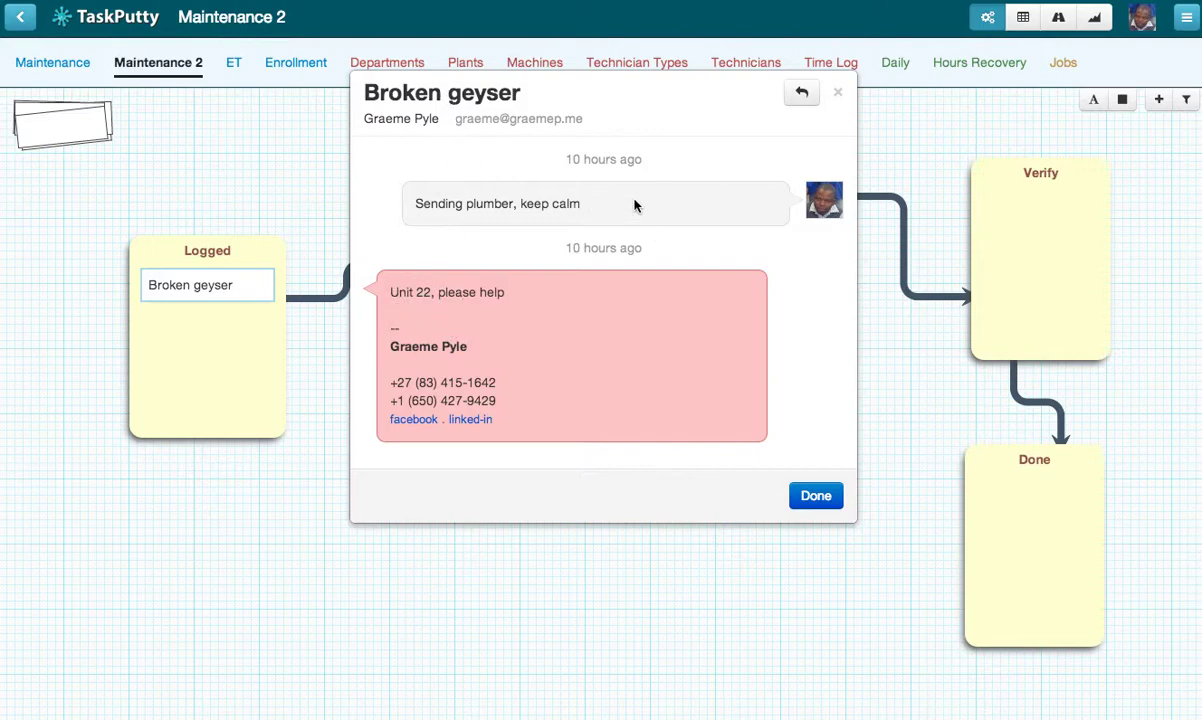
Draft the reply "sdfdsfdfs" in the Broken geyser conversation and close it without sending.
{"action": "left_click", "coordinate": [801, 90]}
{"action": "type", "text": "sdfdsfdfs"}
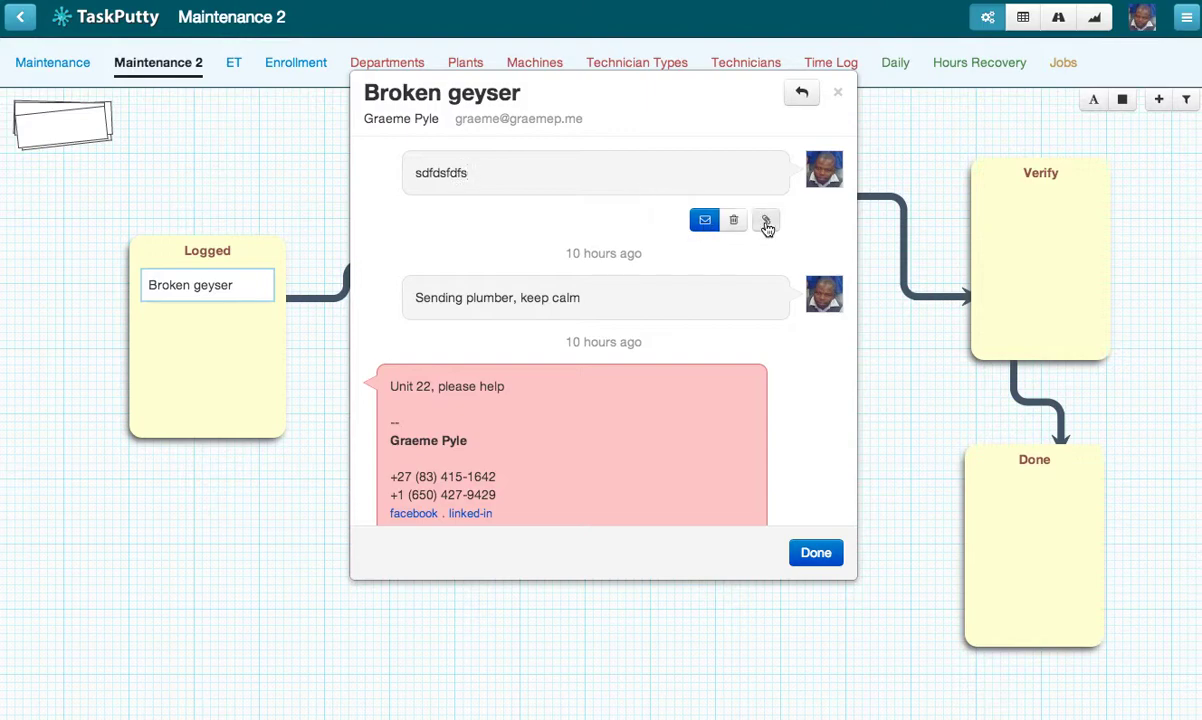
{"action": "left_click", "coordinate": [838, 94]}
Check the Repair bin's cards in Maintenance 2 against the Jobs calendar and review the Roof leak job's repair details.
{"action": "mouse_move", "coordinate": [183, 288]}
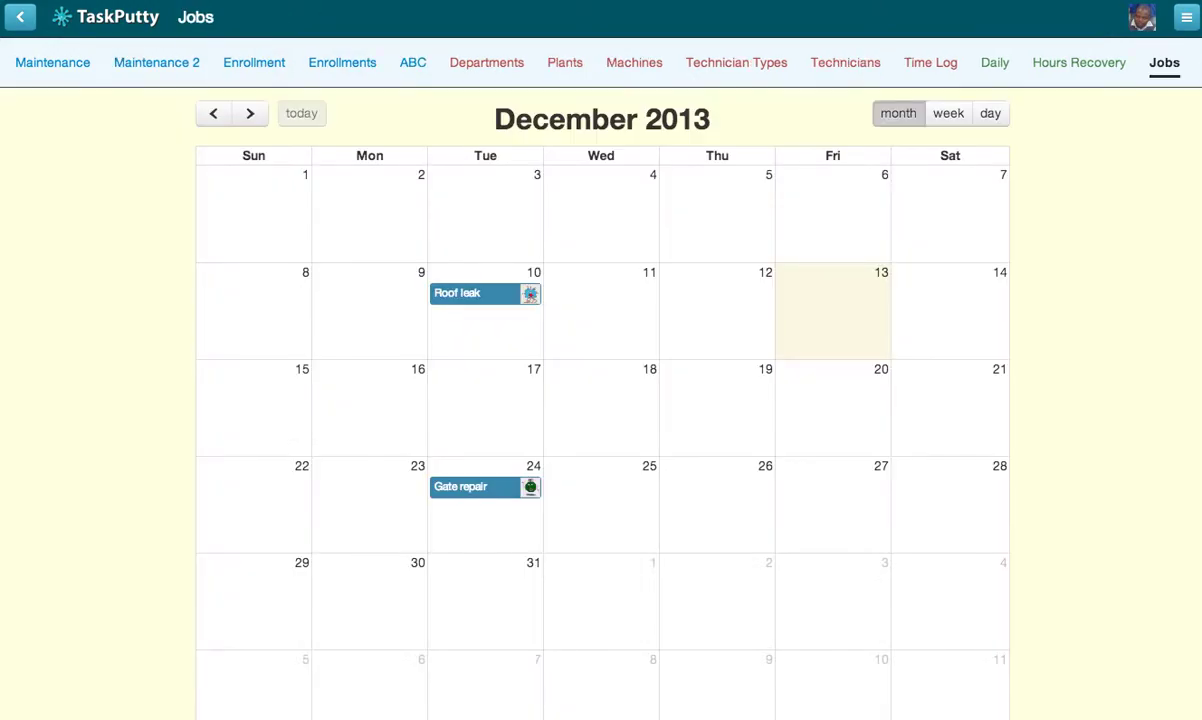
{"action": "left_click", "coordinate": [155, 63]}
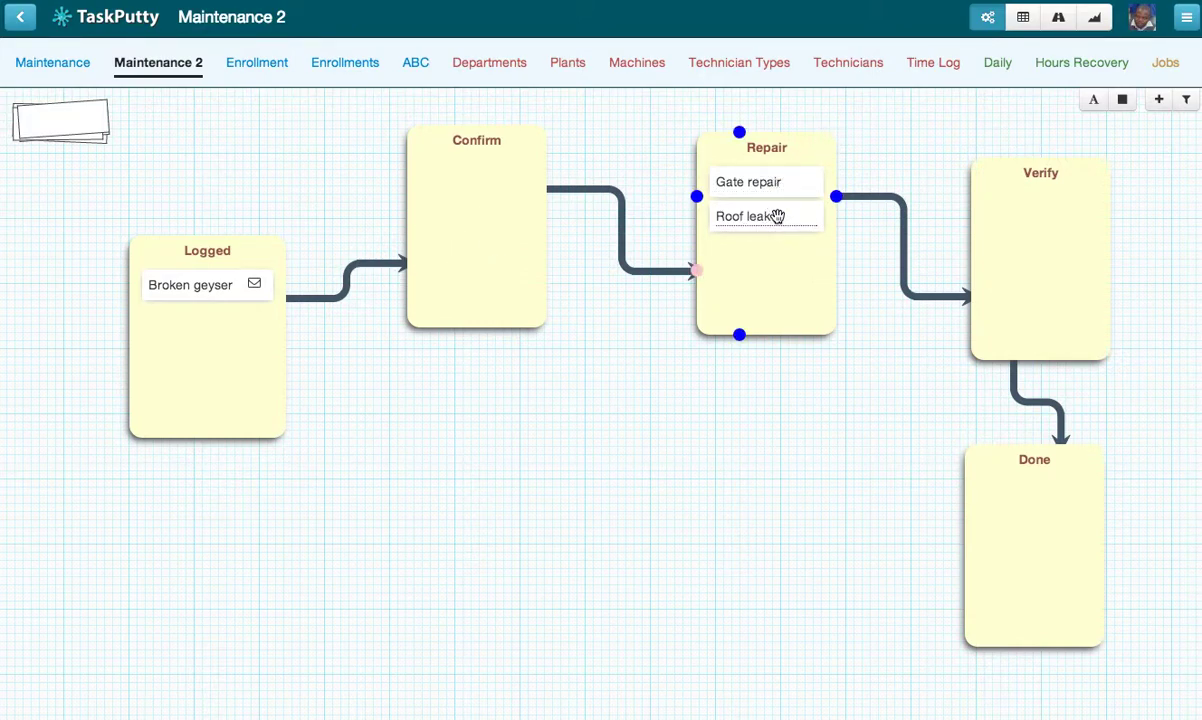
{"action": "left_click", "coordinate": [1165, 64]}
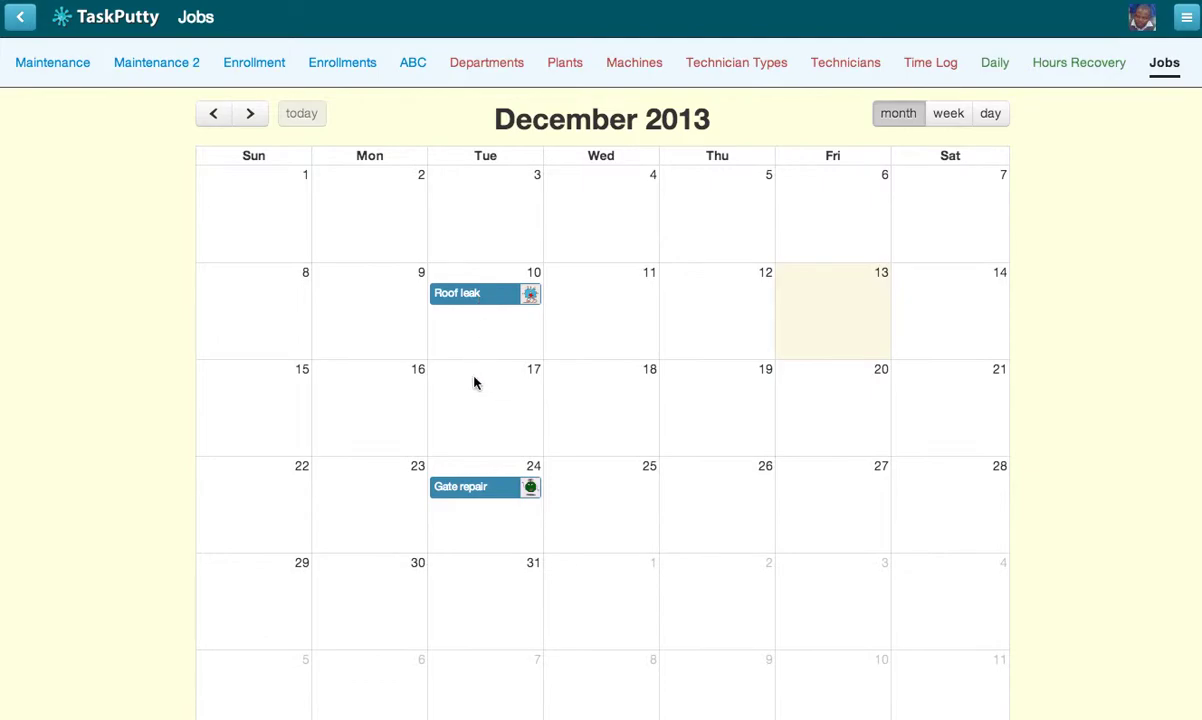
{"action": "left_click", "coordinate": [470, 296]}
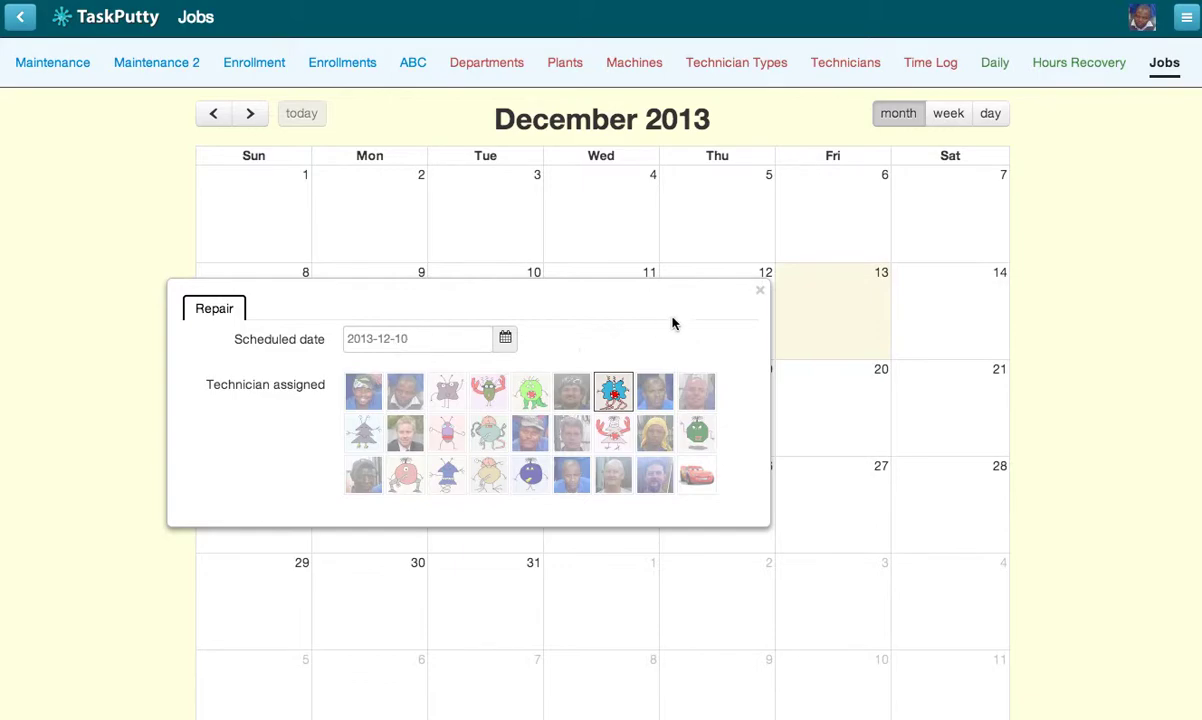
{"action": "left_click", "coordinate": [761, 297]}
Reschedule the Roof leak job to Thursday 19 December in the Jobs calendar and check its repair details.
{"action": "left_click_drag", "start_coordinate": [478, 295], "coordinate": [710, 404]}
{"action": "left_click", "coordinate": [703, 401]}
{"action": "left_click", "coordinate": [760, 292]}
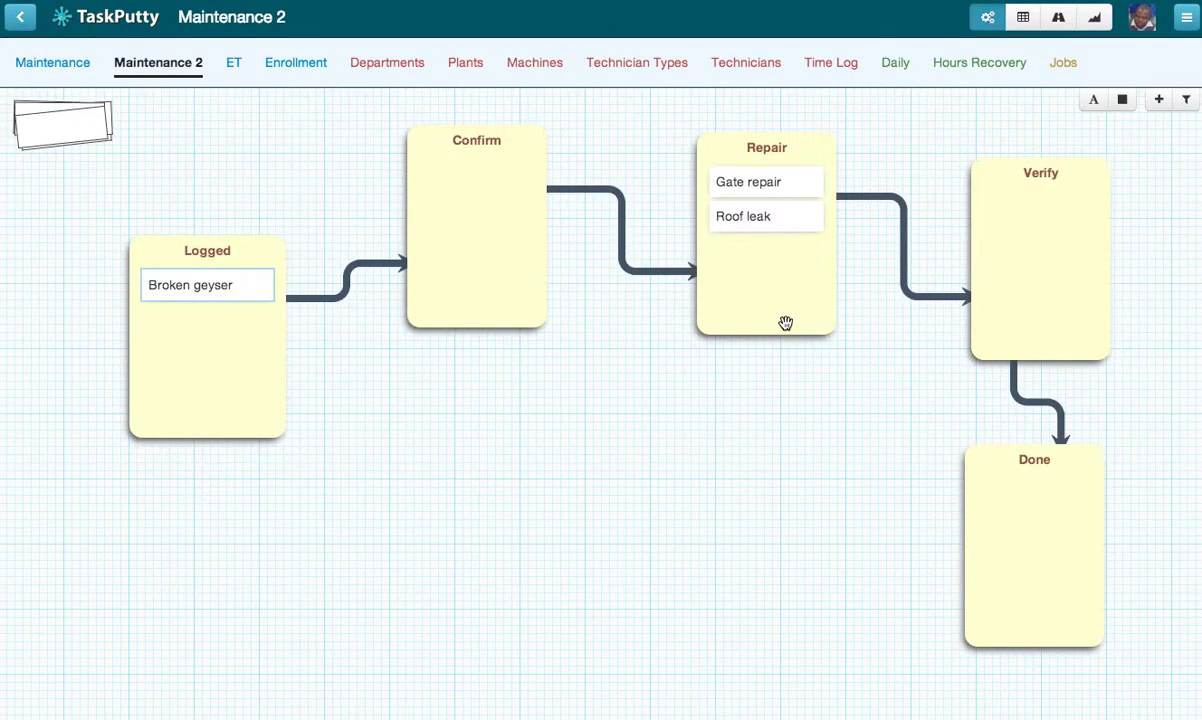
{"action": "right_click", "coordinate": [764, 315]}
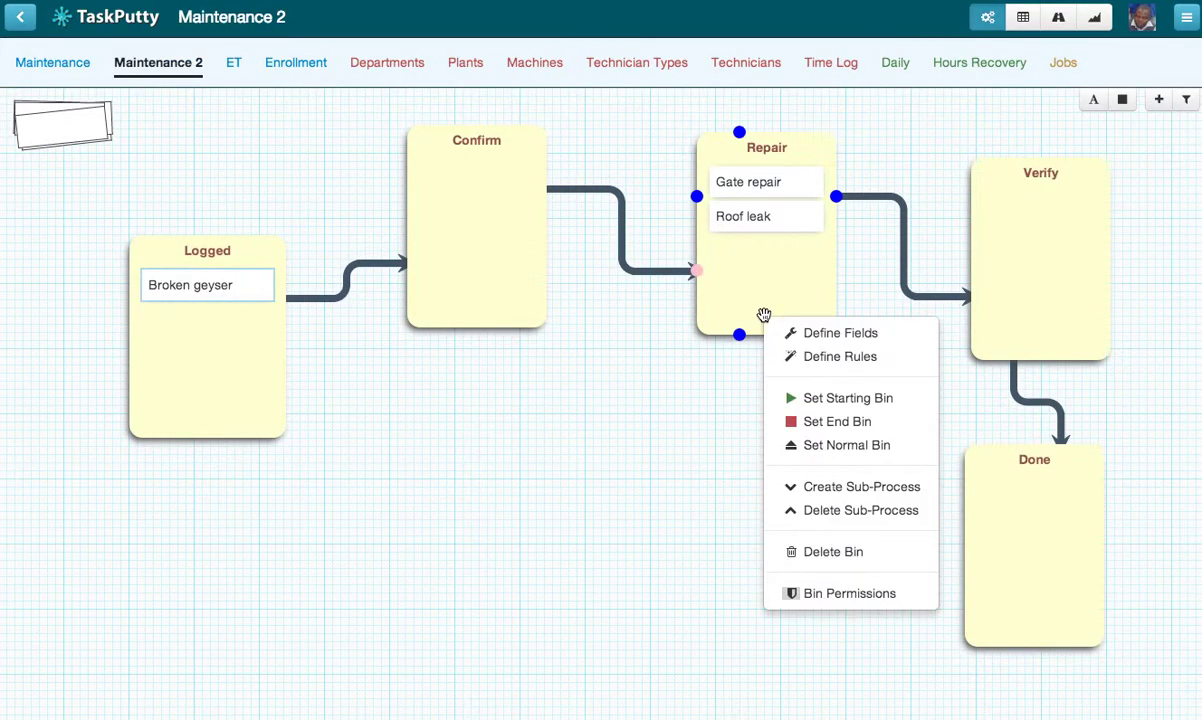
{"action": "left_click", "coordinate": [659, 373]}
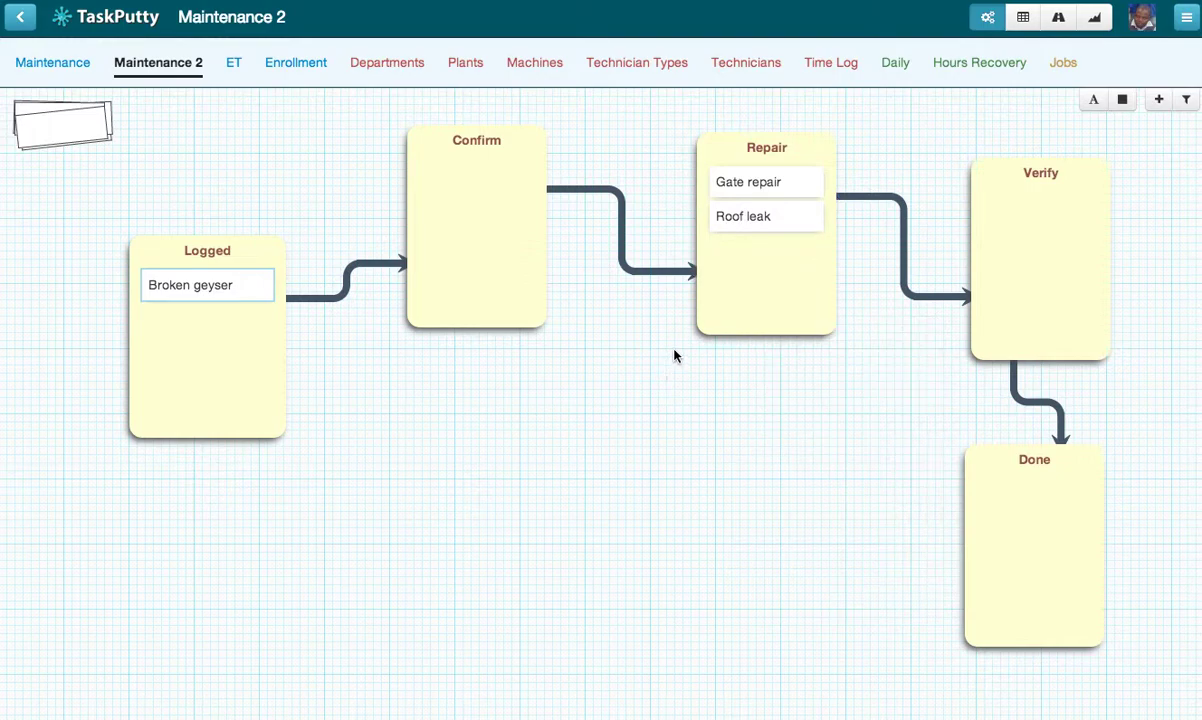
Create a sub-process for the Docs bin in the Enrollment process.
{"action": "left_click", "coordinate": [296, 64]}
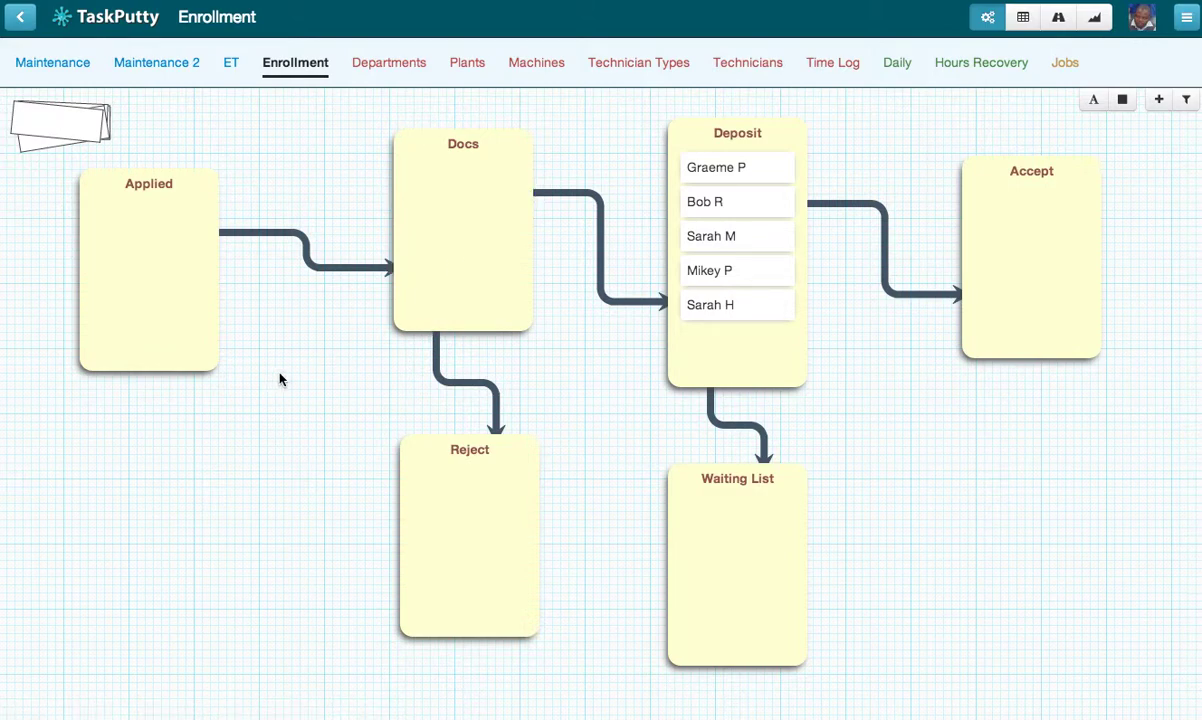
{"action": "mouse_move", "coordinate": [450, 145]}
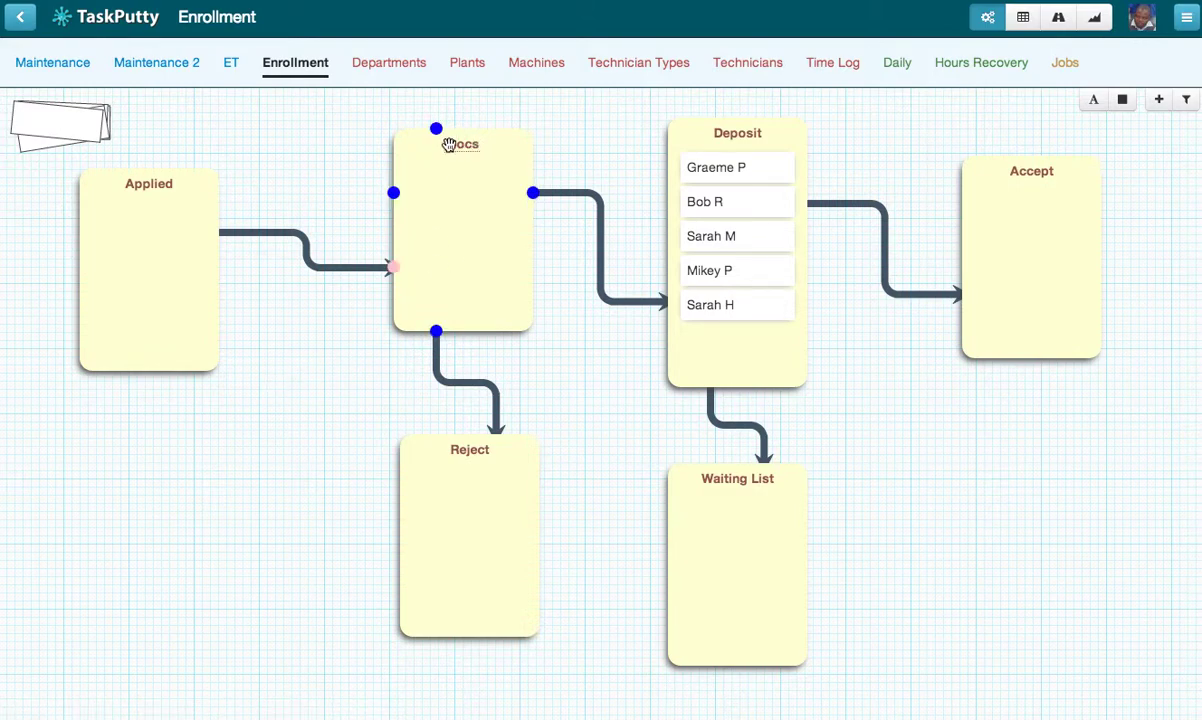
{"action": "right_click", "coordinate": [451, 297]}
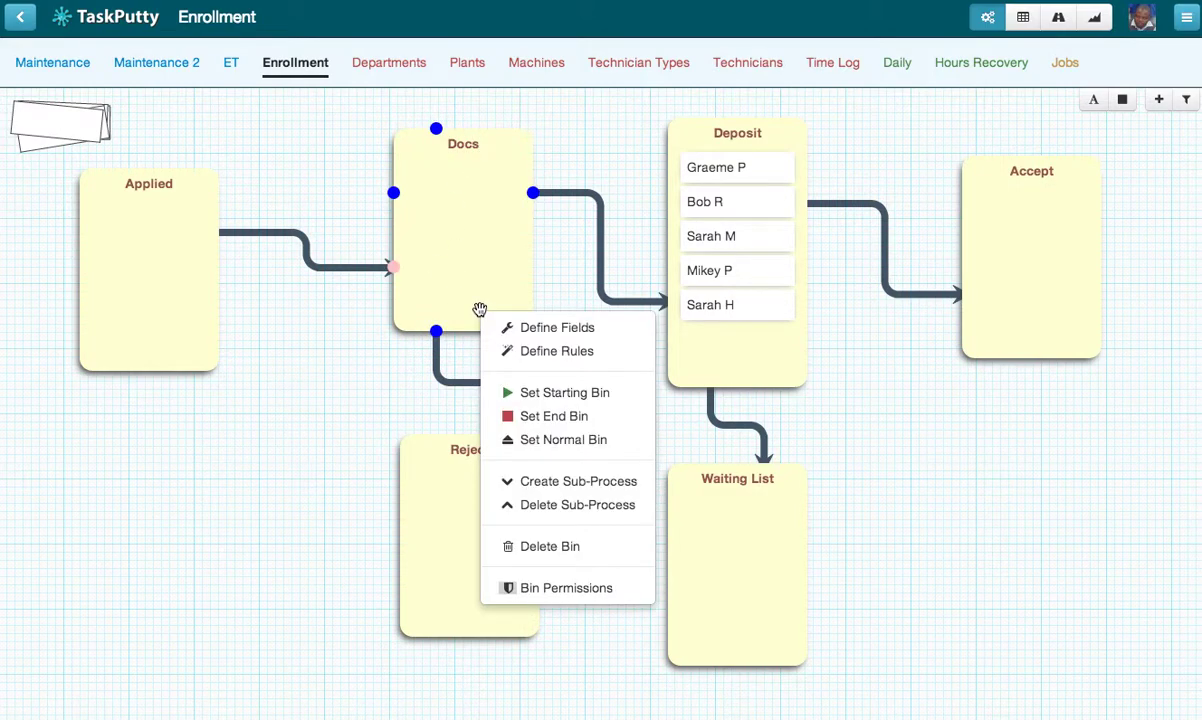
{"action": "left_click", "coordinate": [524, 481]}
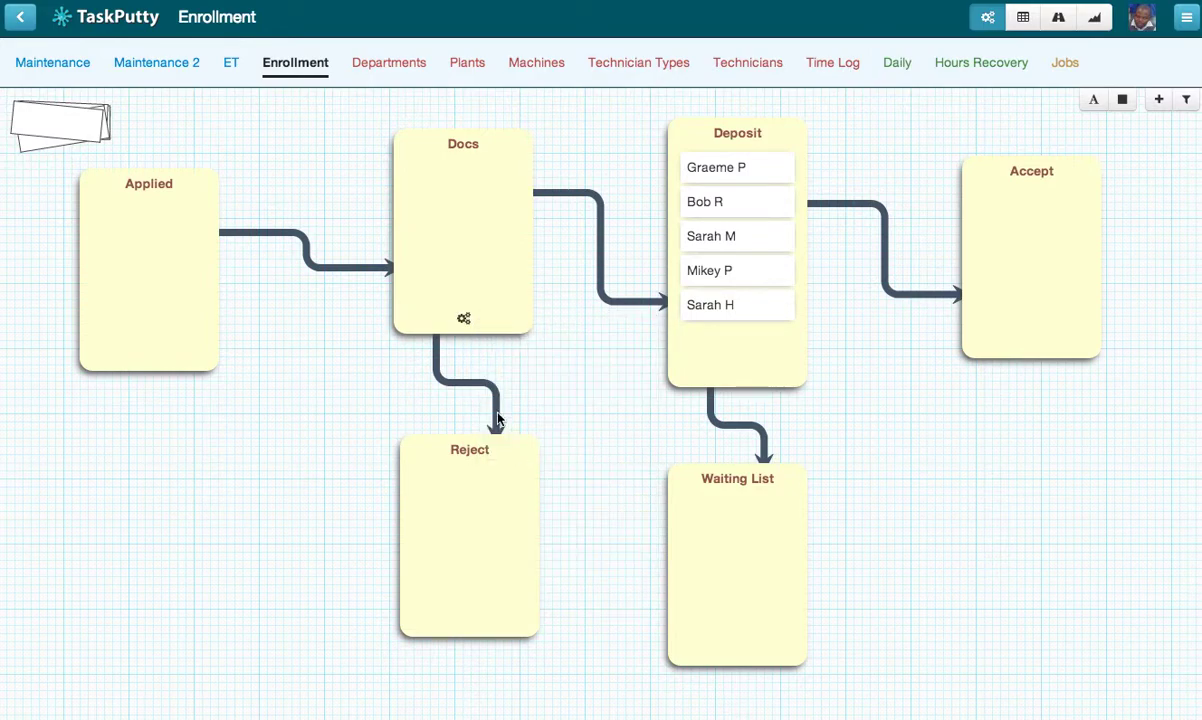
{"action": "mouse_move", "coordinate": [466, 312]}
{"action": "mouse_move", "coordinate": [504, 277]}
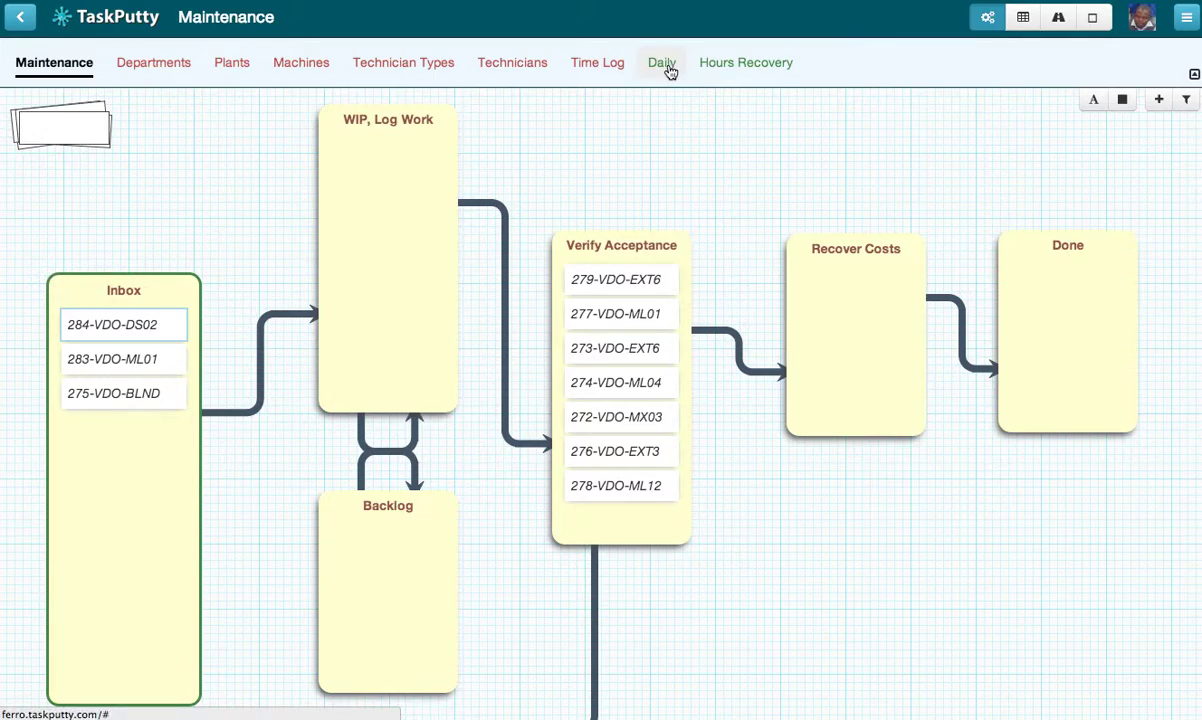
Review the Daily report's job card listing and return to the Maintenance process.
{"action": "left_click", "coordinate": [665, 68]}
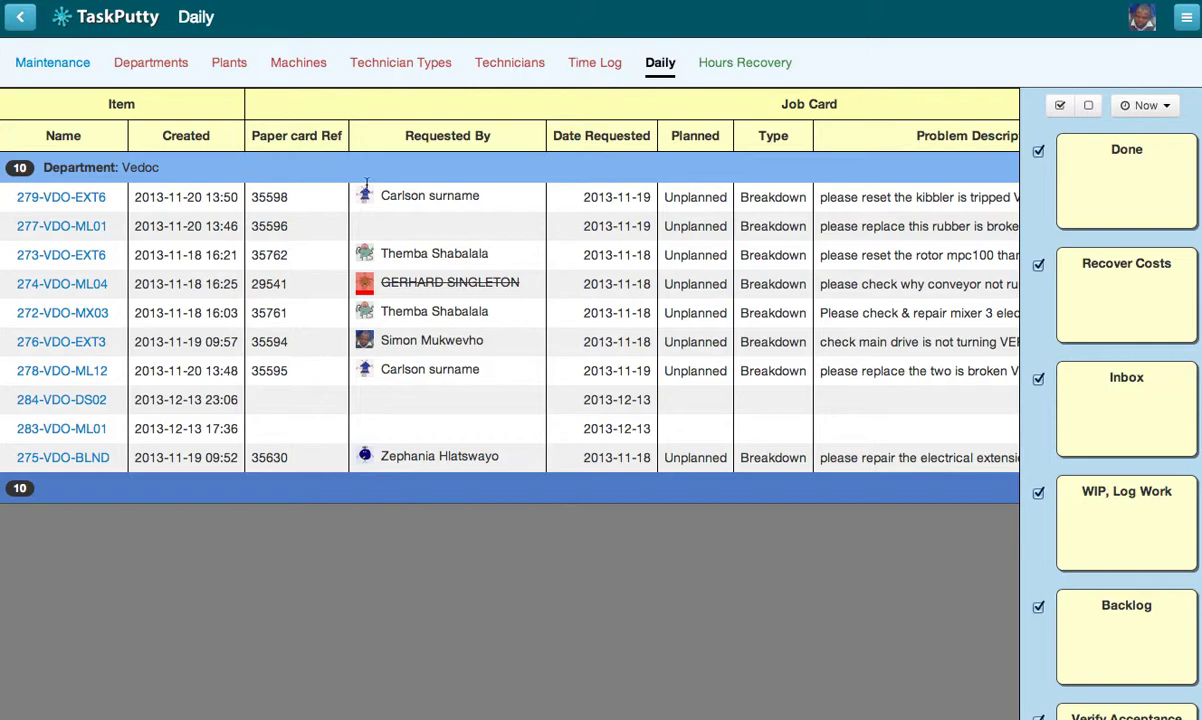
{"action": "left_click", "coordinate": [85, 68]}
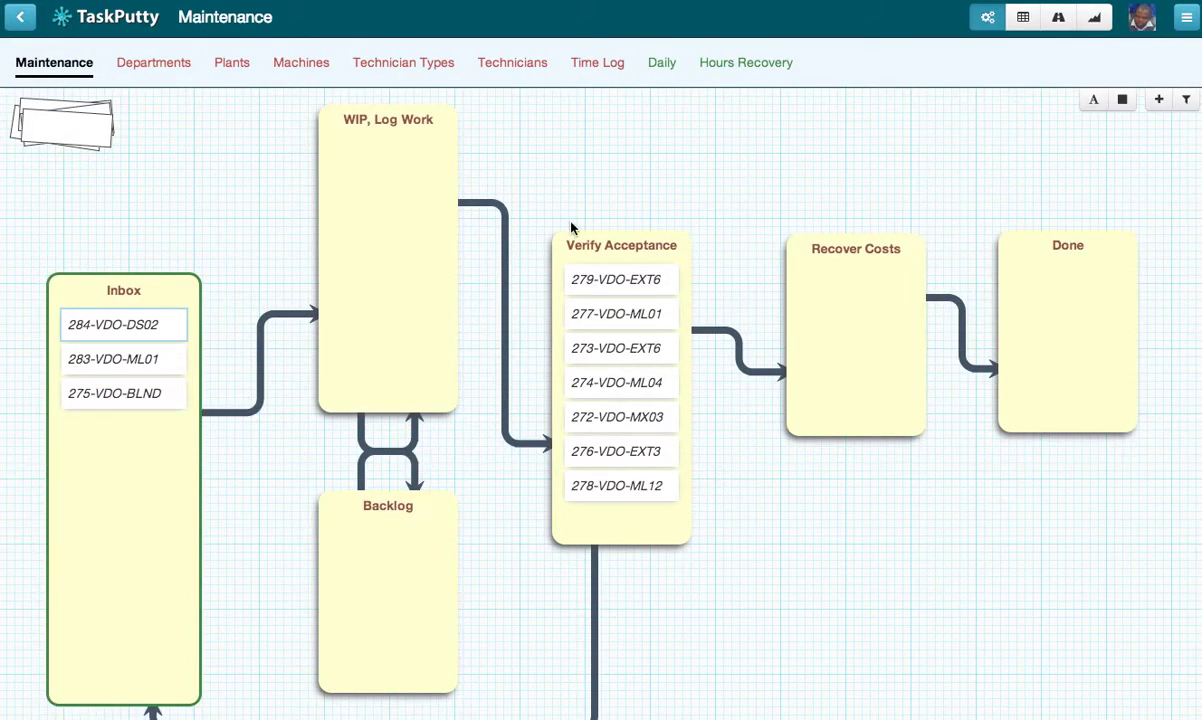
Open the Maintenance process's schedule and check the repeat settings and job card of the extruder liner plates entry.
{"action": "right_click", "coordinate": [912, 155]}
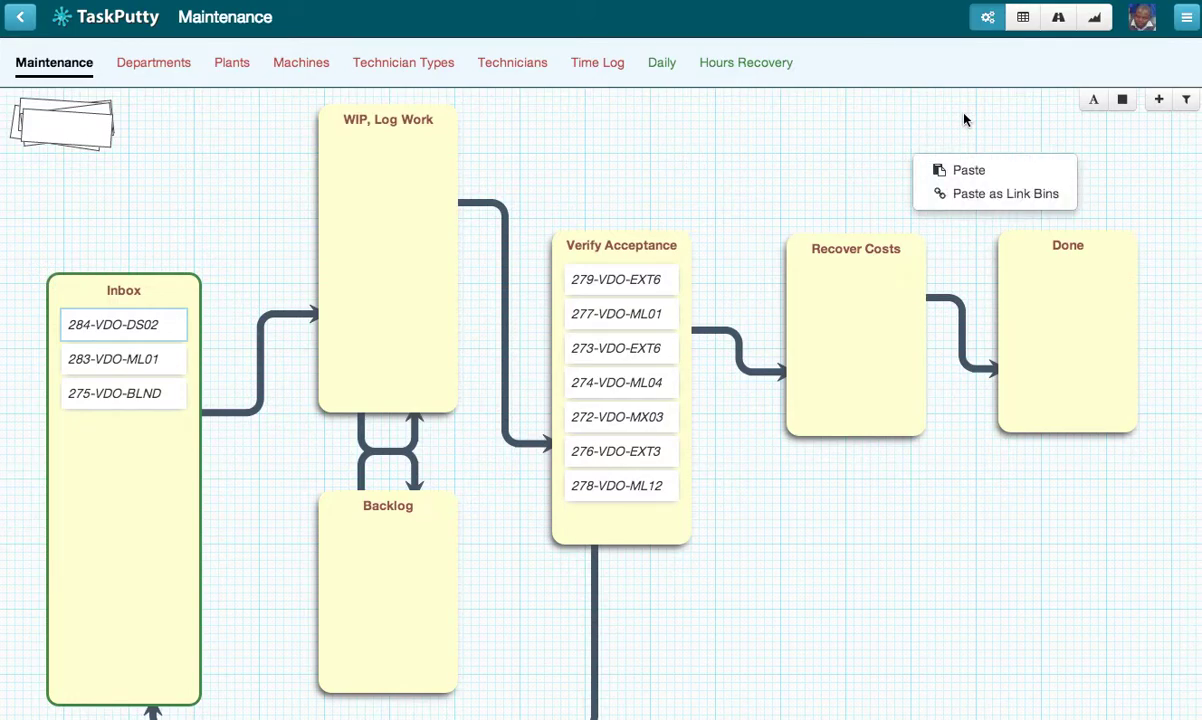
{"action": "left_click", "coordinate": [1190, 27]}
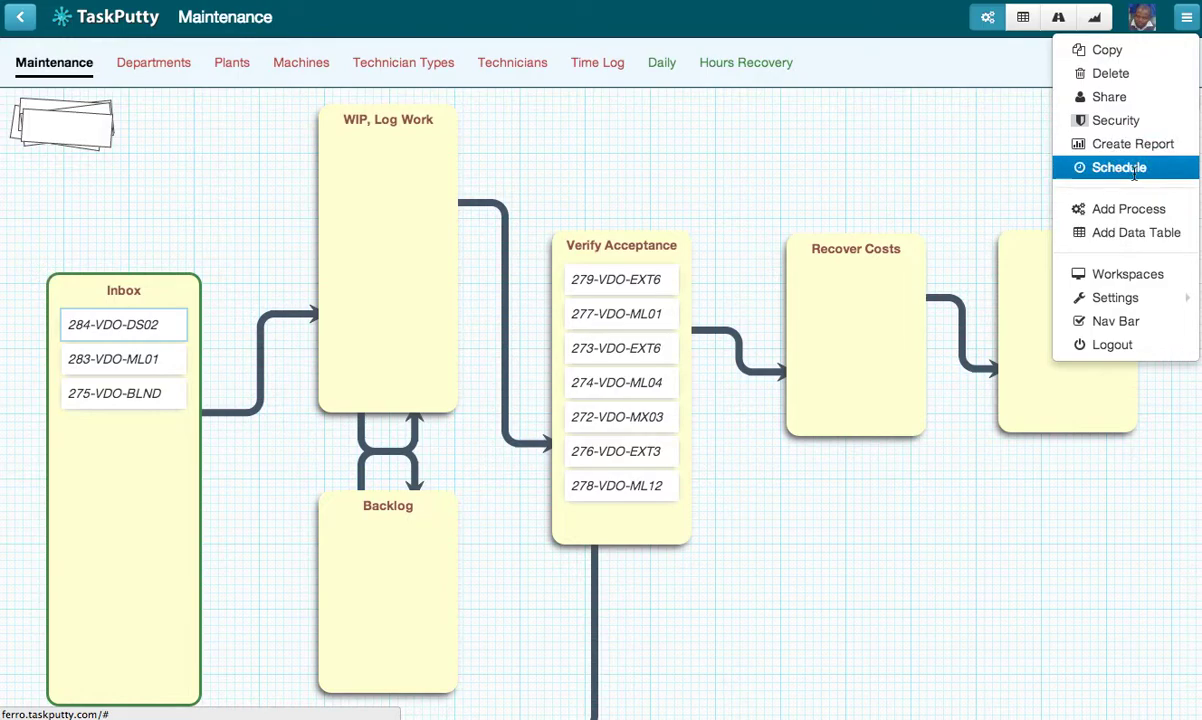
{"action": "left_click", "coordinate": [1134, 173]}
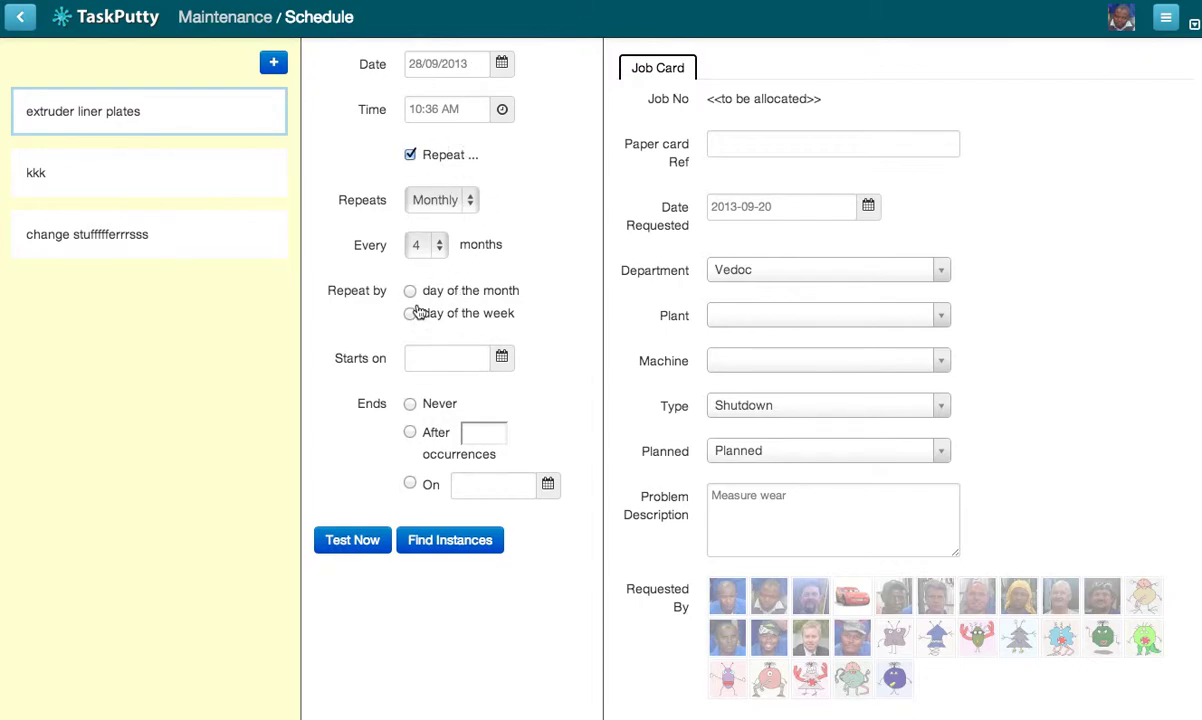
{"action": "left_click", "coordinate": [24, 24]}
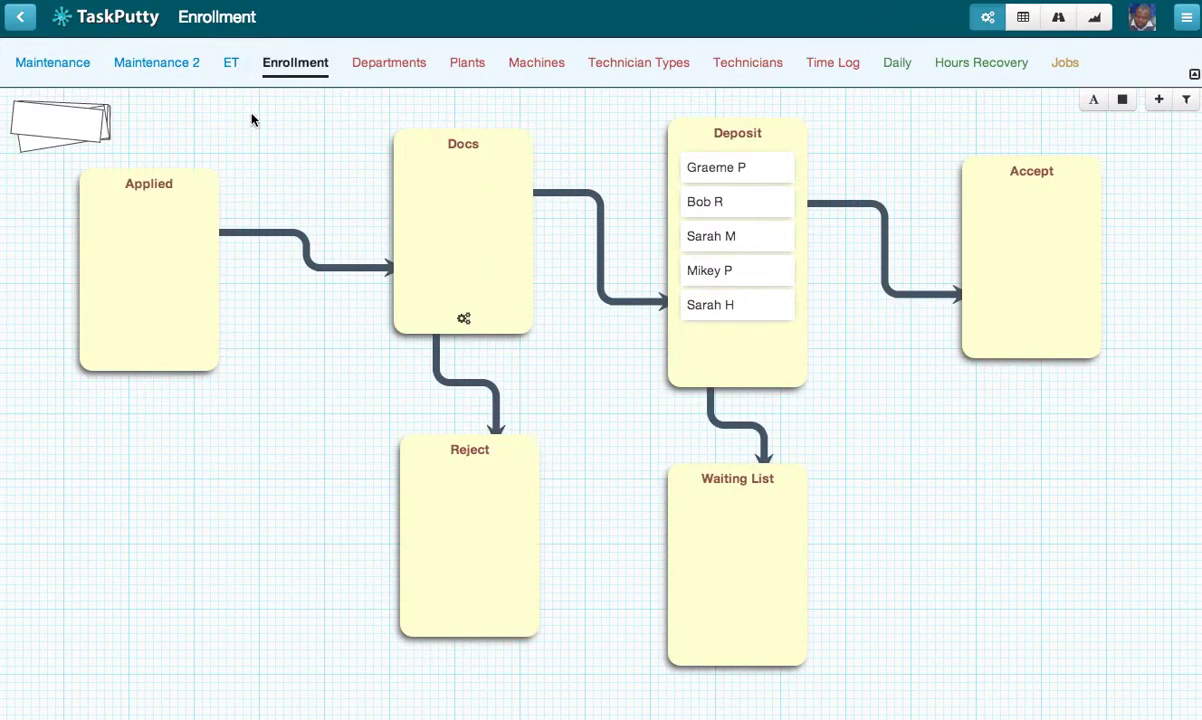
Examine the available rule conditions and actions for the Applied bin, and return to the Enrollment process.
{"action": "right_click", "coordinate": [170, 246]}
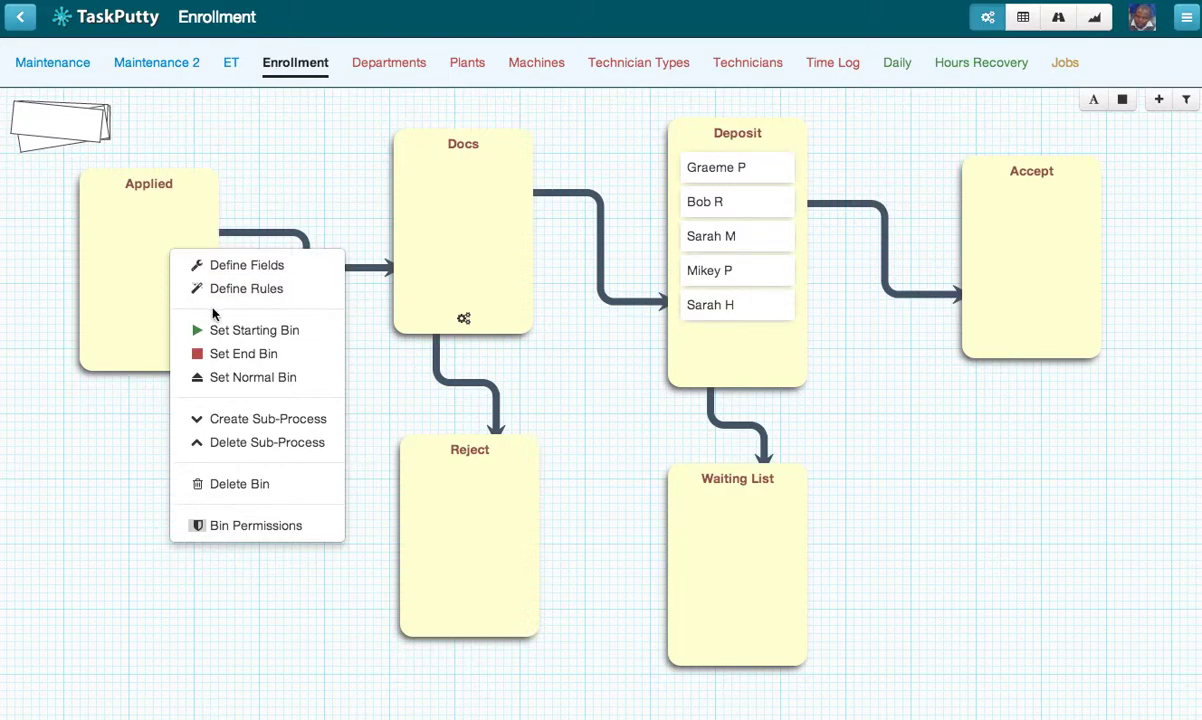
{"action": "left_click", "coordinate": [244, 289]}
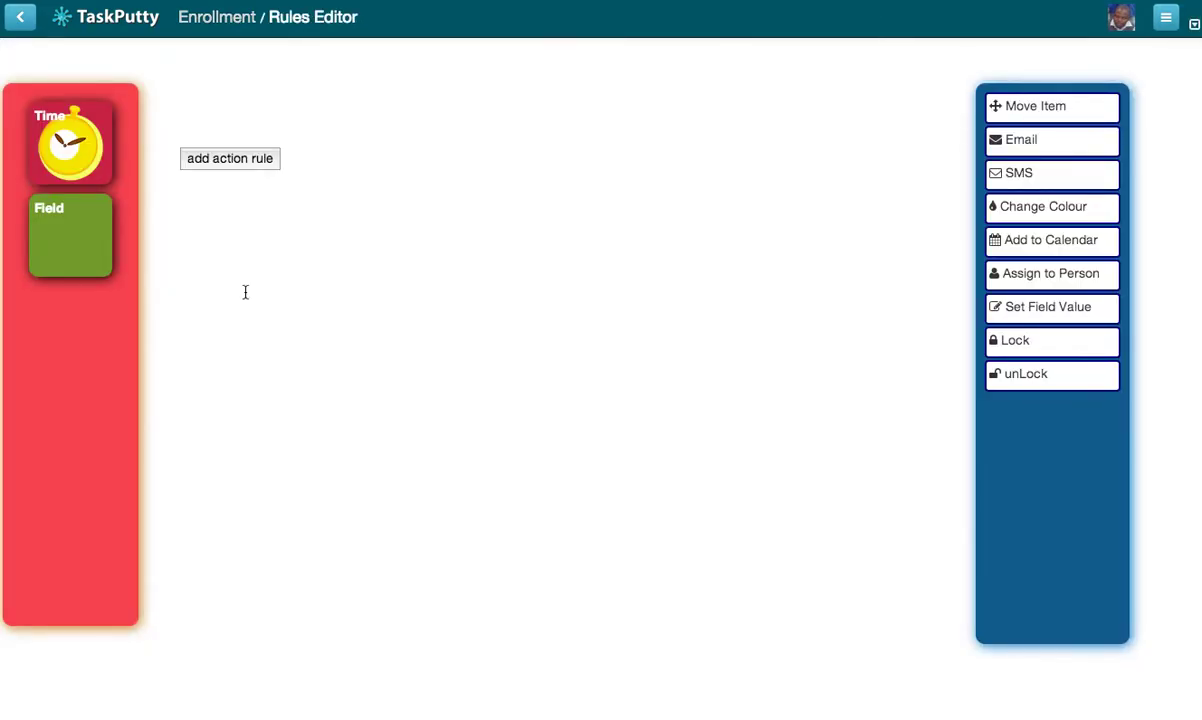
{"action": "left_click", "coordinate": [20, 22]}
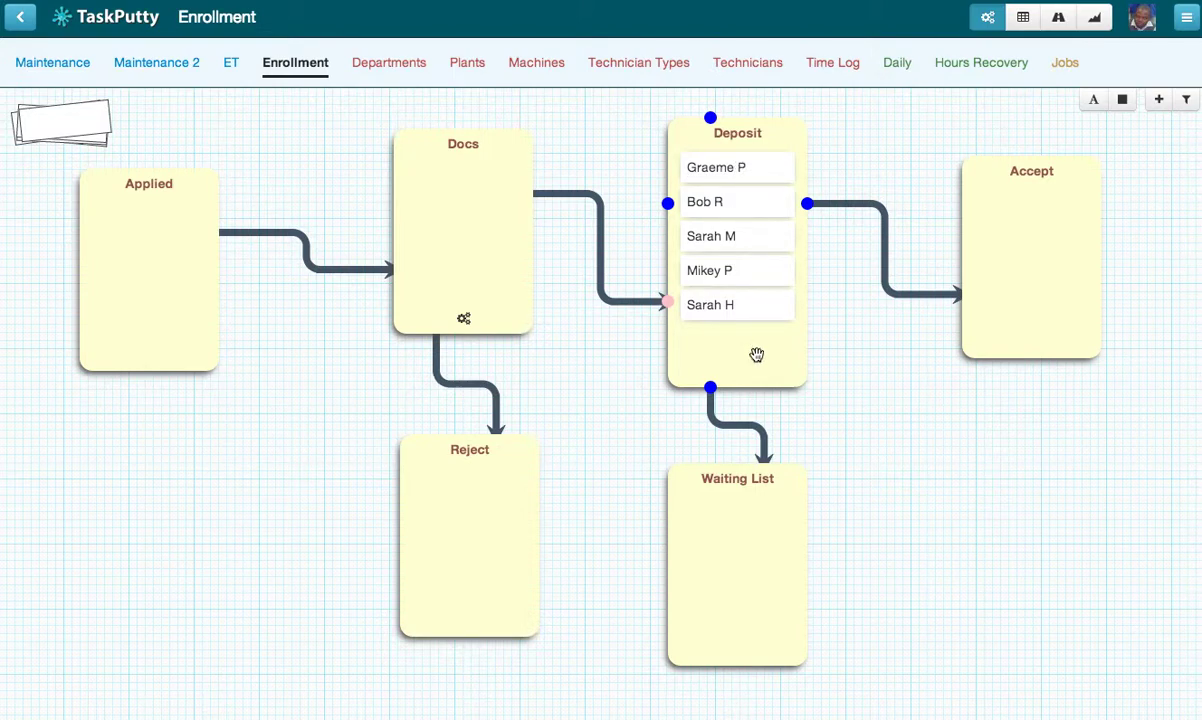
Add an action rule to the Deposit bin with a Time condition and an SMS action, and return to the Enrollment process.
{"action": "right_click", "coordinate": [757, 355]}
{"action": "left_click", "coordinate": [790, 394]}
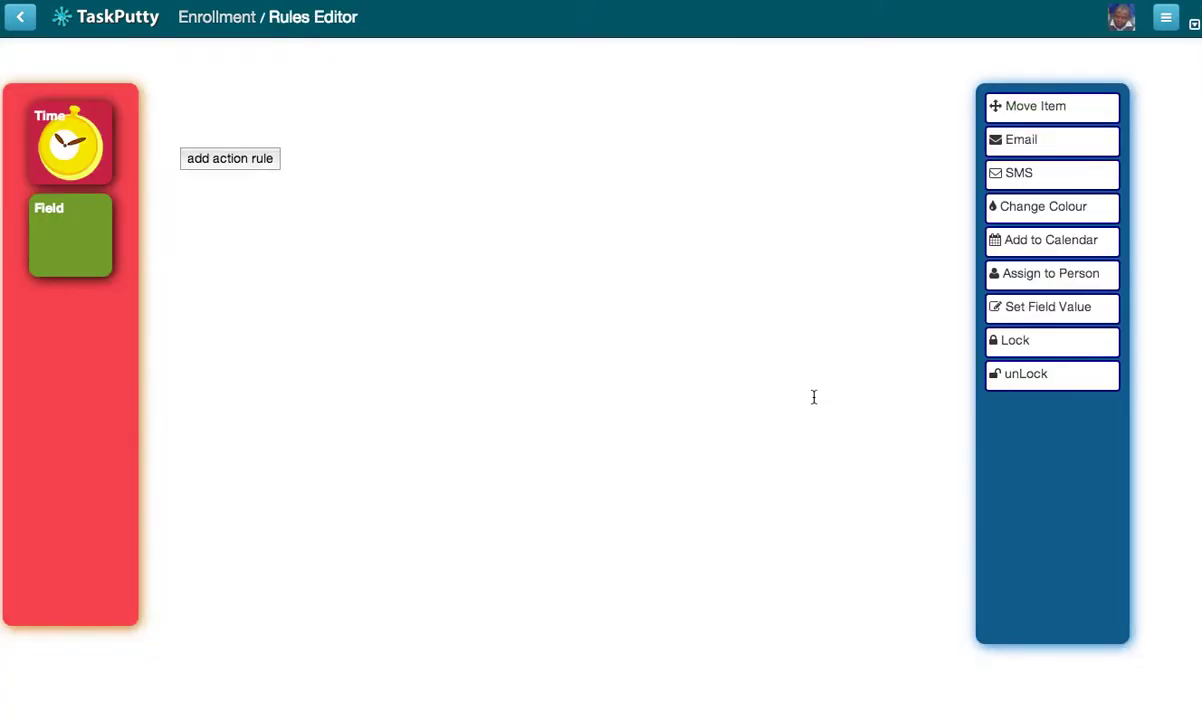
{"action": "left_click", "coordinate": [234, 160]}
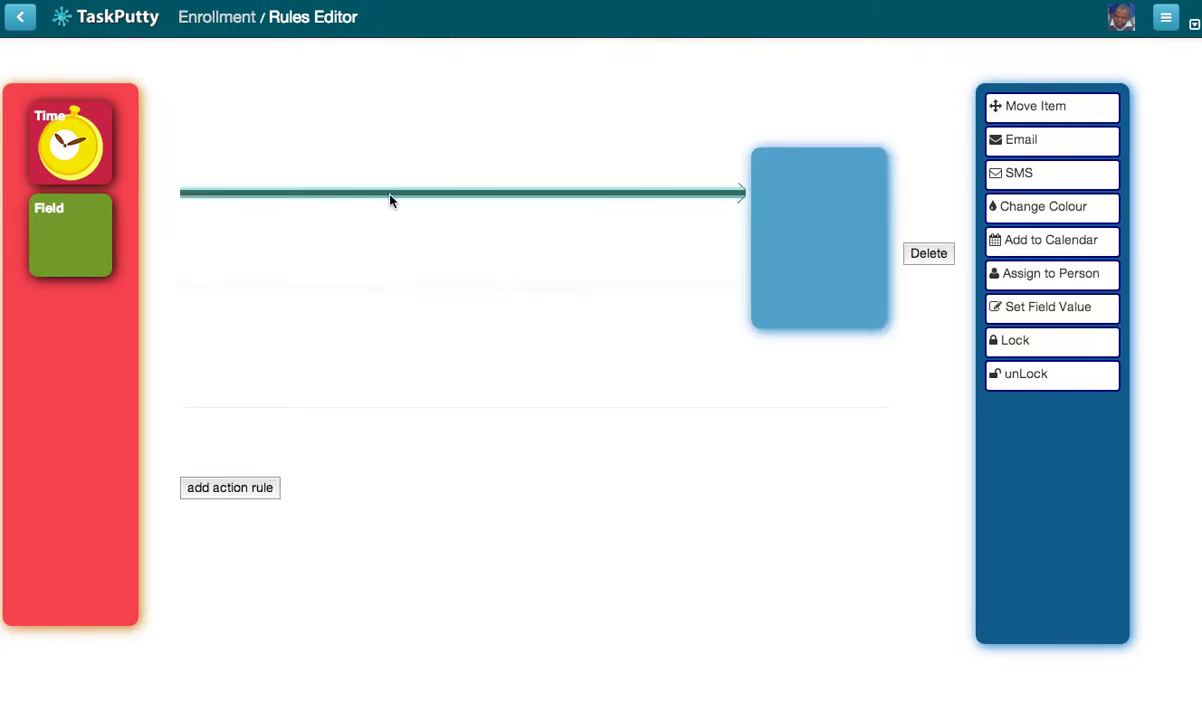
{"action": "left_click_drag", "start_coordinate": [97, 114], "coordinate": [272, 183]}
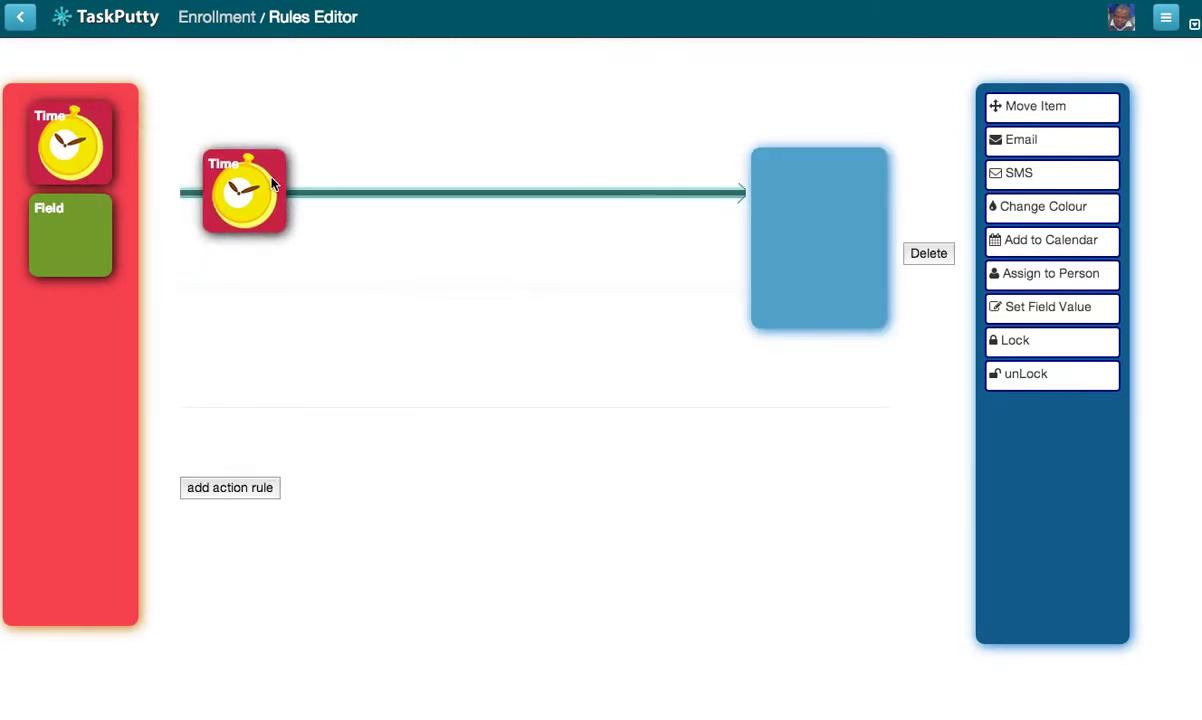
{"action": "left_click_drag", "start_coordinate": [1033, 170], "coordinate": [830, 185]}
{"action": "left_click", "coordinate": [444, 289]}
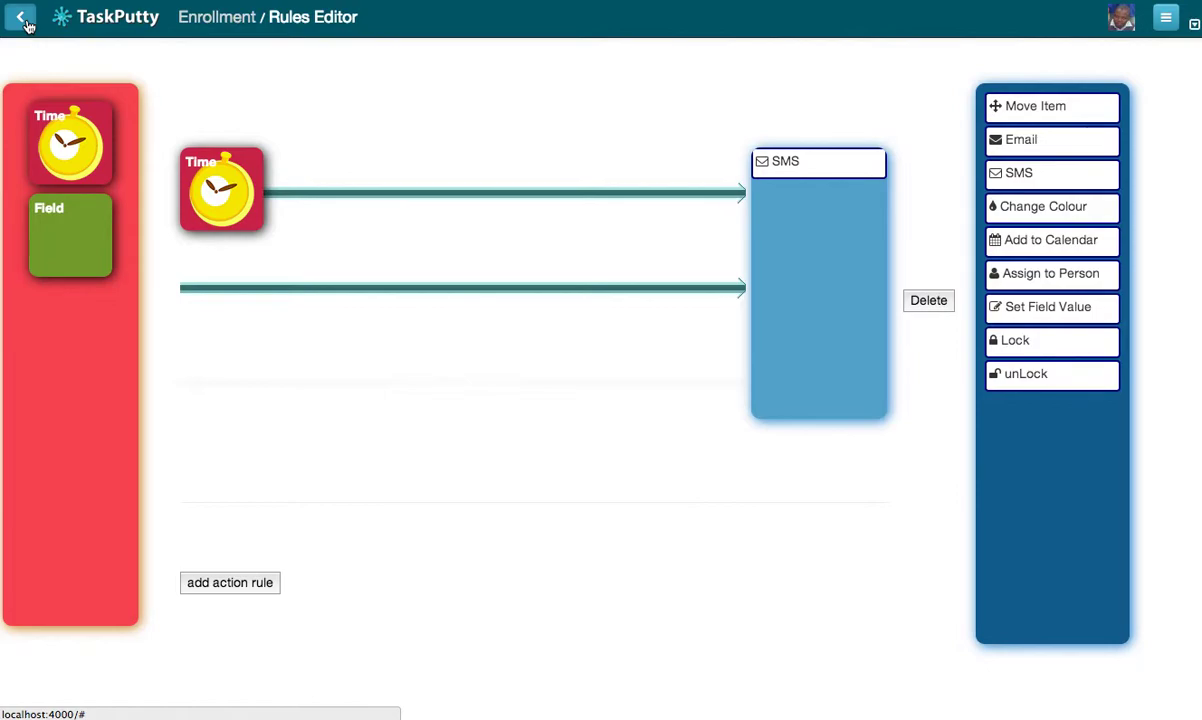
{"action": "left_click", "coordinate": [123, 82]}
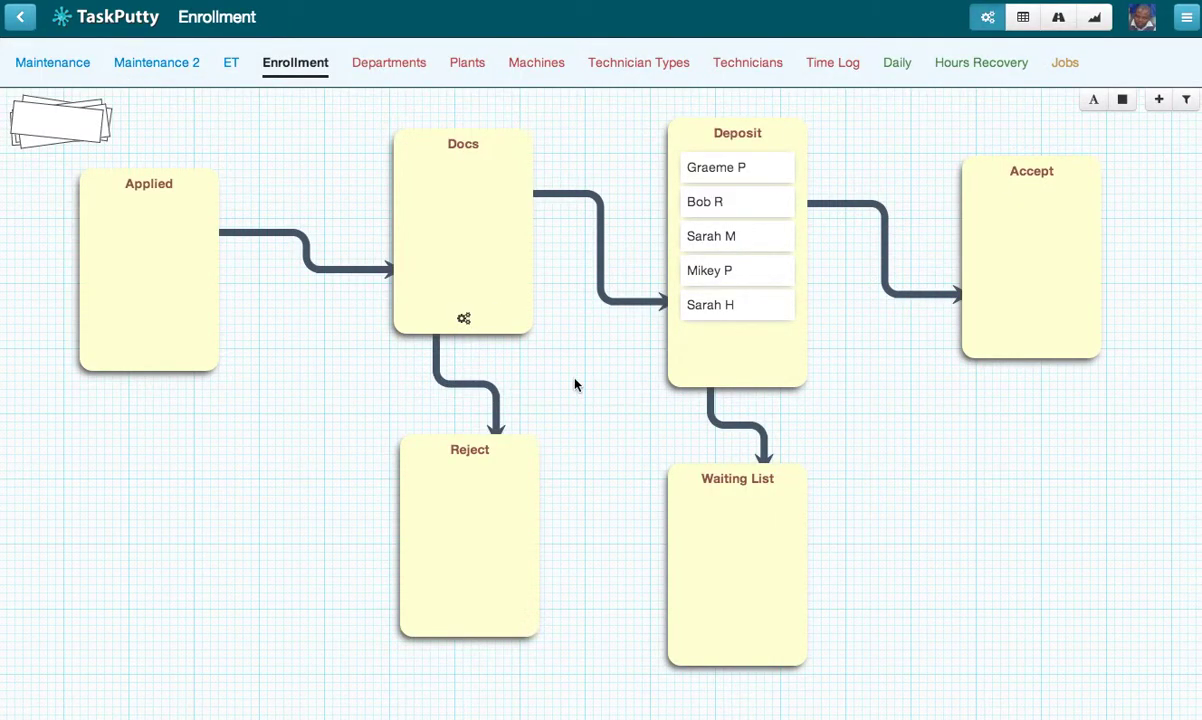